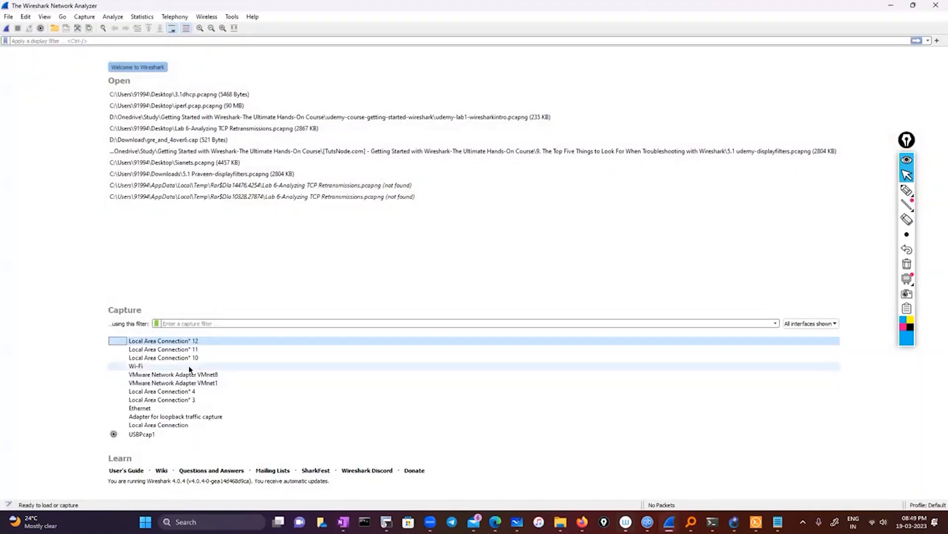
Step: Start a live capture on the Wi-Fi interface, then switch to Command Prompt and rerun tracert 8.8.8.8
{"action": "left_click", "coordinate": [187, 367]}
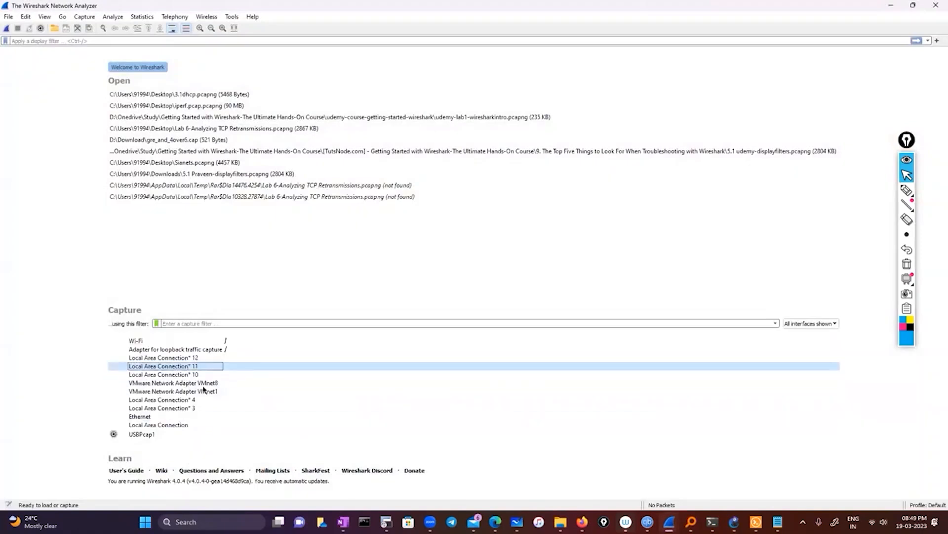
{"action": "double_click", "coordinate": [189, 341]}
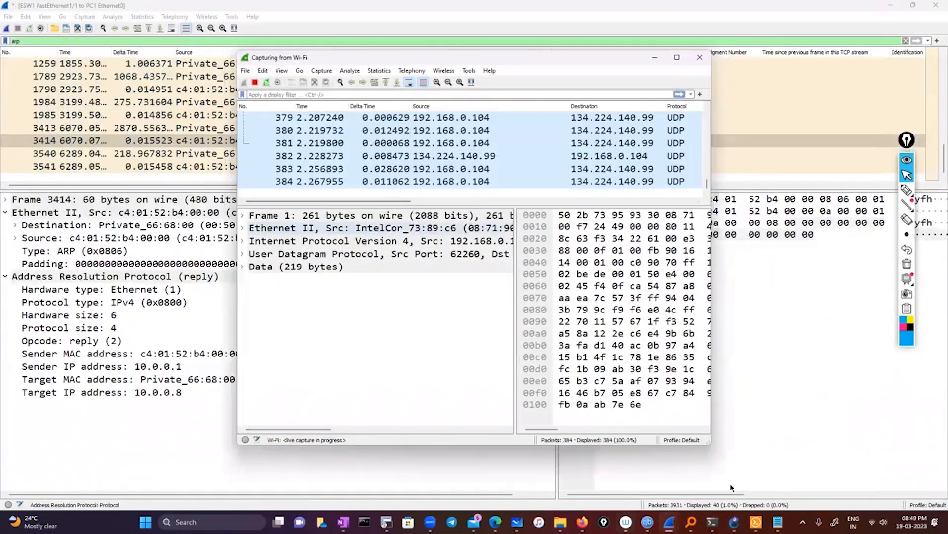
{"action": "mouse_move", "coordinate": [712, 521]}
{"action": "left_click", "coordinate": [712, 469]}
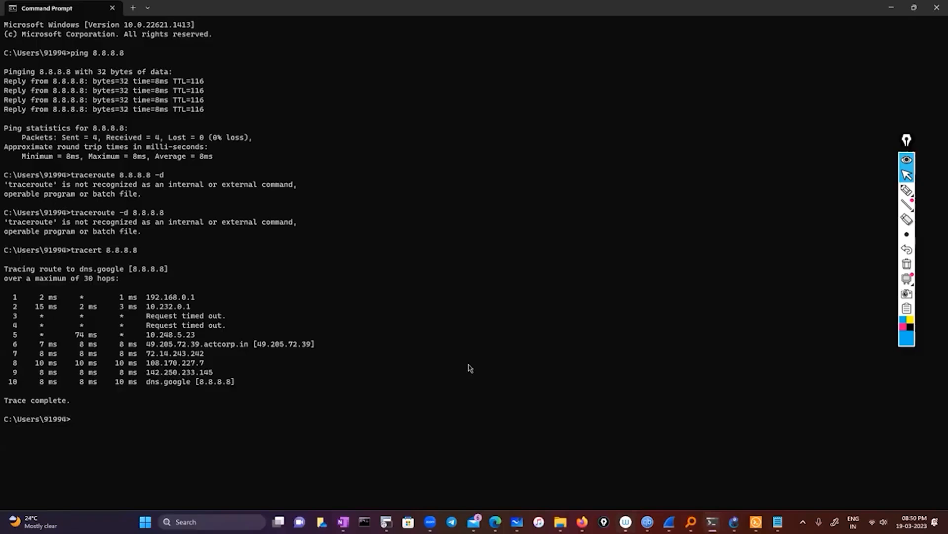
{"action": "key", "text": "Up"}
{"action": "key", "text": "Return"}
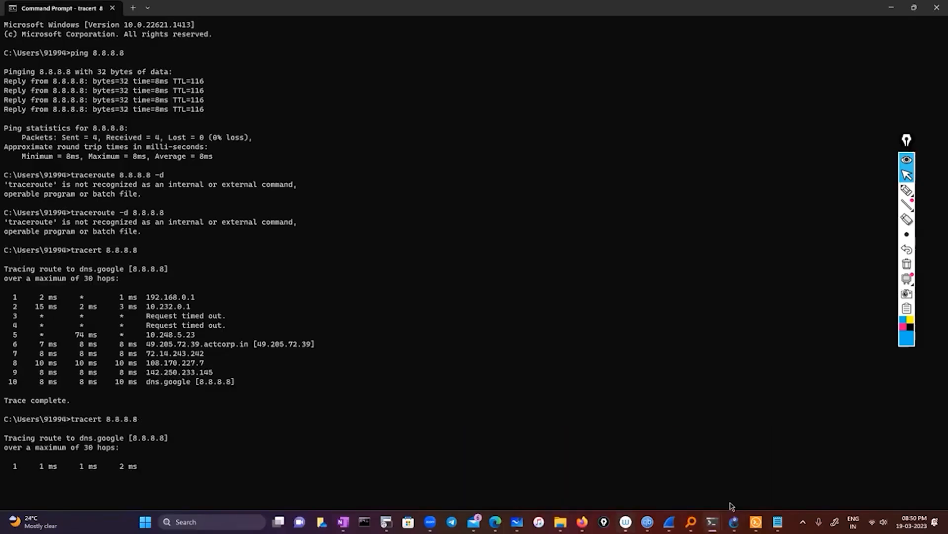
Step: Switch to the Wi-Fi capture window in Wireshark and apply the display filter icmp
{"action": "mouse_move", "coordinate": [669, 522]}
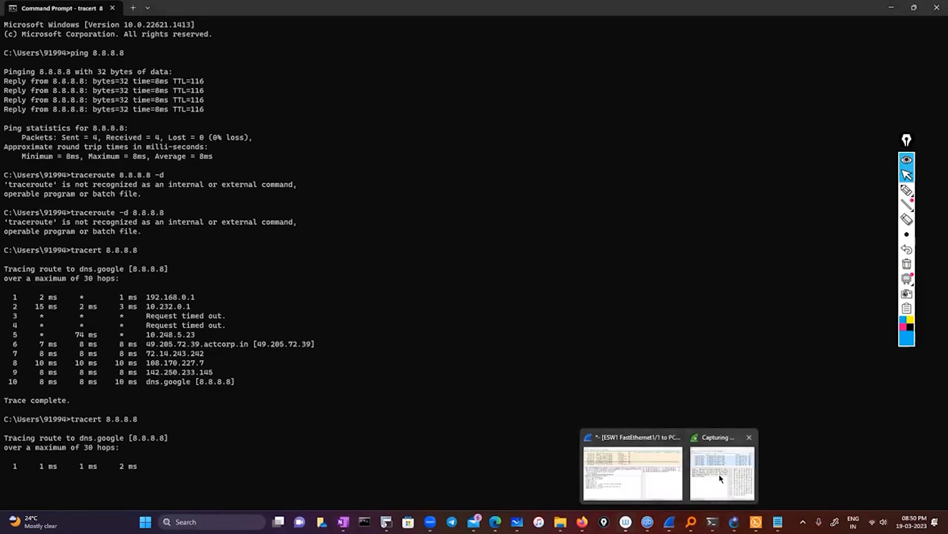
{"action": "left_click", "coordinate": [706, 487]}
{"action": "left_click", "coordinate": [362, 96]}
{"action": "type", "text": "icmp"}
{"action": "key", "text": "Return"}
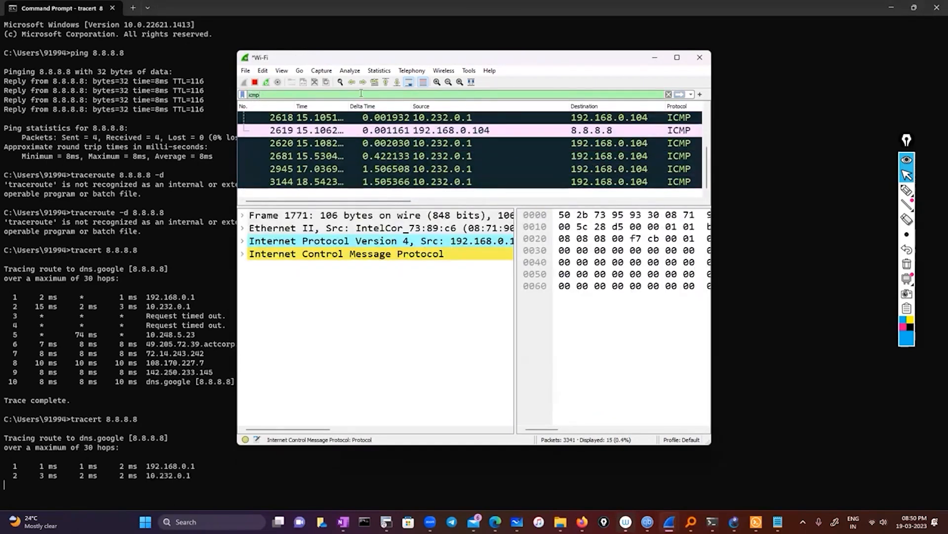
Step: Replace the display filter with ip.addr==8.8.8.8 and shift the capture window aside to uncover the traceroute output
{"action": "key", "text": "BackSpace"}
{"action": "key", "text": "BackSpace"}
{"action": "key", "text": "BackSpace"}
{"action": "key", "text": "BackSpace"}
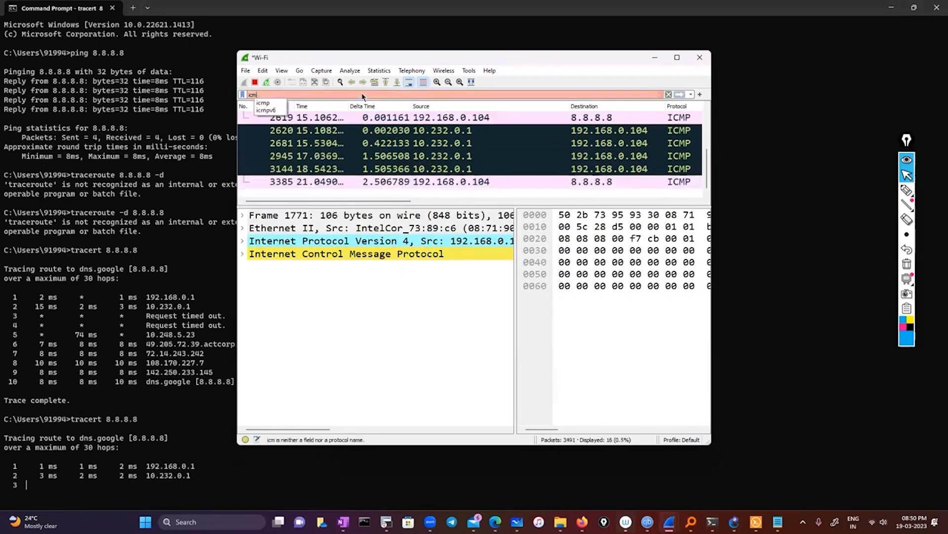
{"action": "type", "text": "ip.addr"}
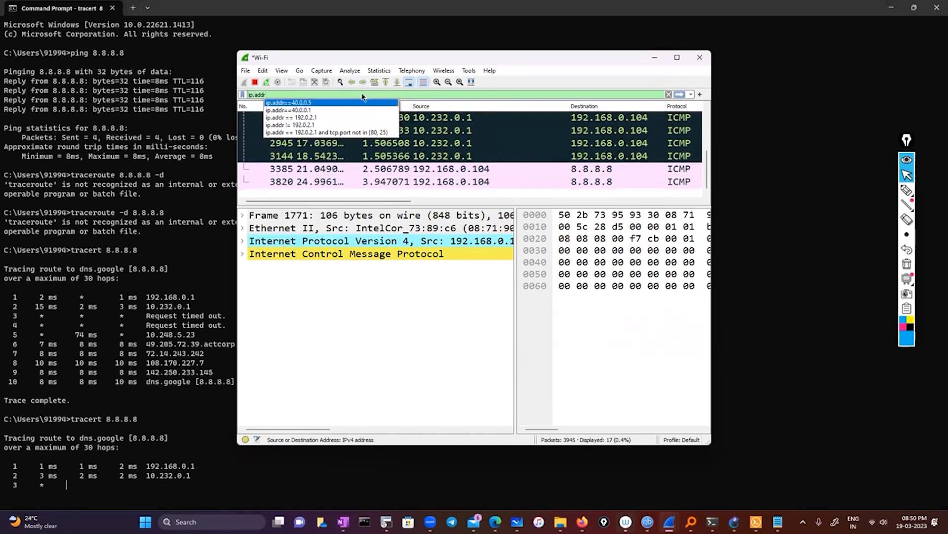
{"action": "type", "text": "==4"}
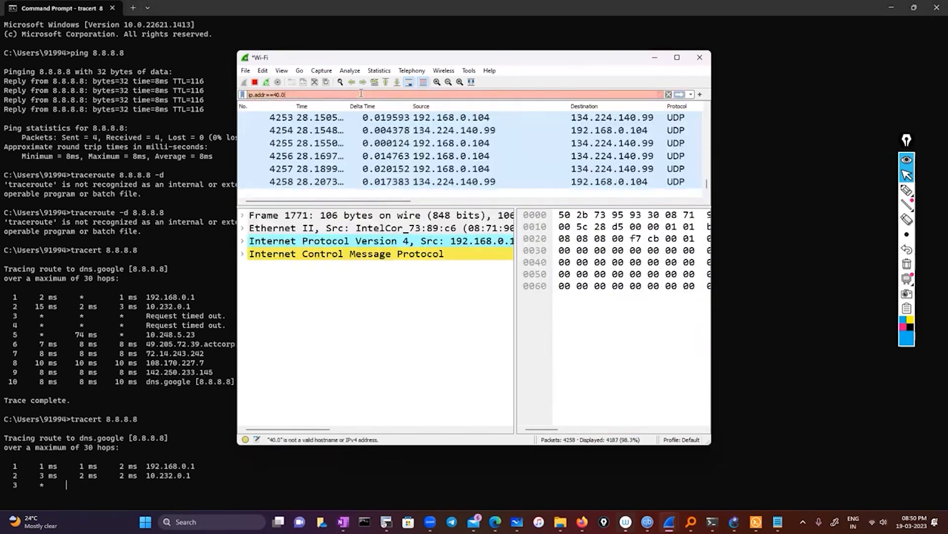
{"action": "key", "text": "BackSpace"}
{"action": "type", "text": "8."}
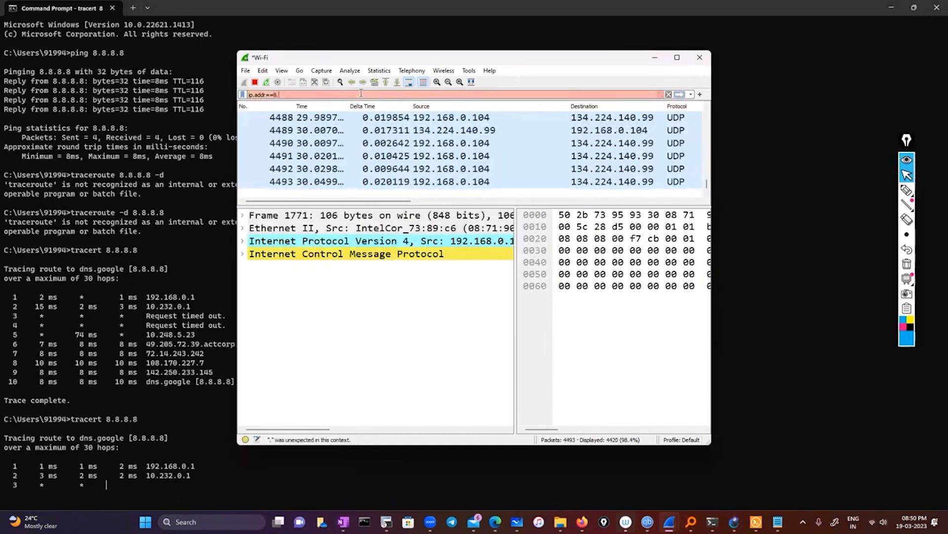
{"action": "type", "text": "8.8"}
{"action": "key", "text": "Return"}
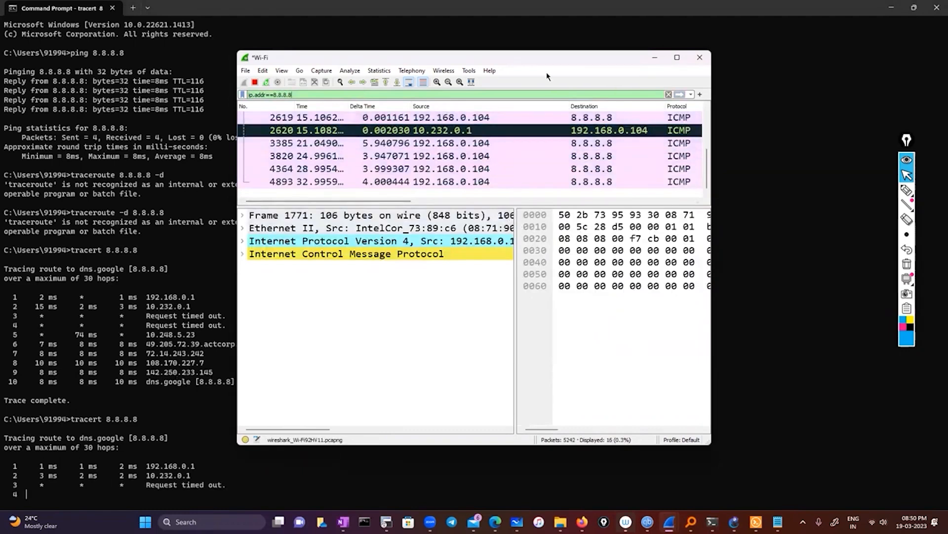
{"action": "left_click_drag", "start_coordinate": [597, 67], "coordinate": [613, 68]}
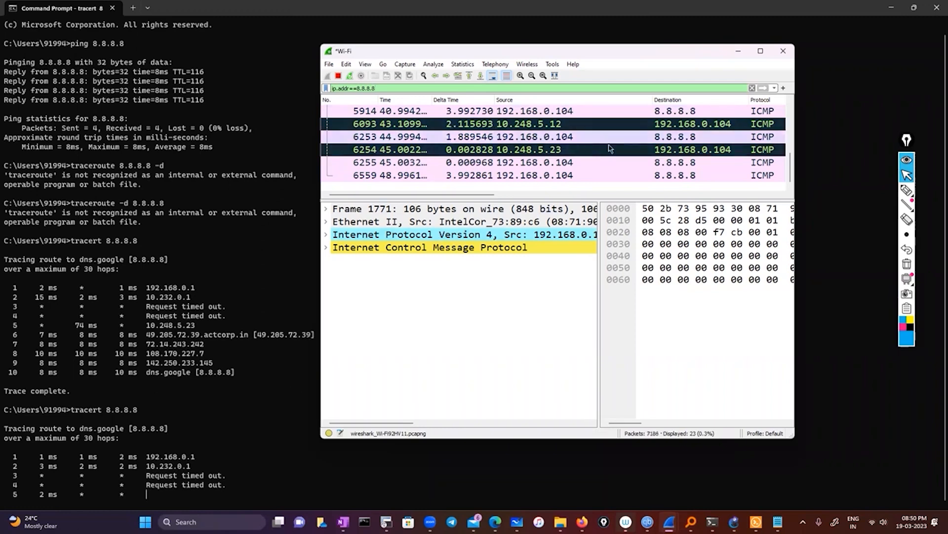
Step: Annotate the first visible ICMP request with pen marks: a circled S at its source address and a circled D at its destination
{"action": "scroll", "coordinate": [514, 148], "scroll_direction": "up", "scroll_amount": 2}
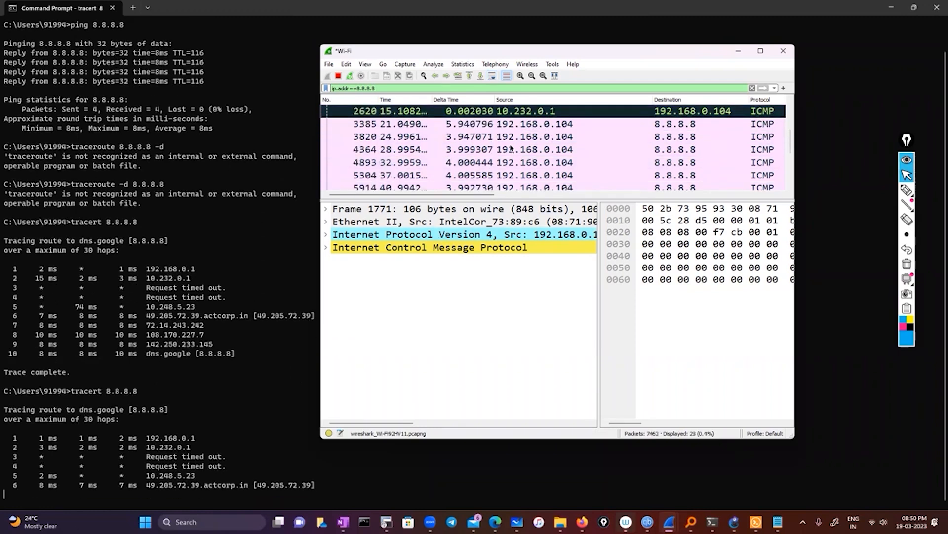
{"action": "scroll", "coordinate": [511, 149], "scroll_direction": "up", "scroll_amount": 2}
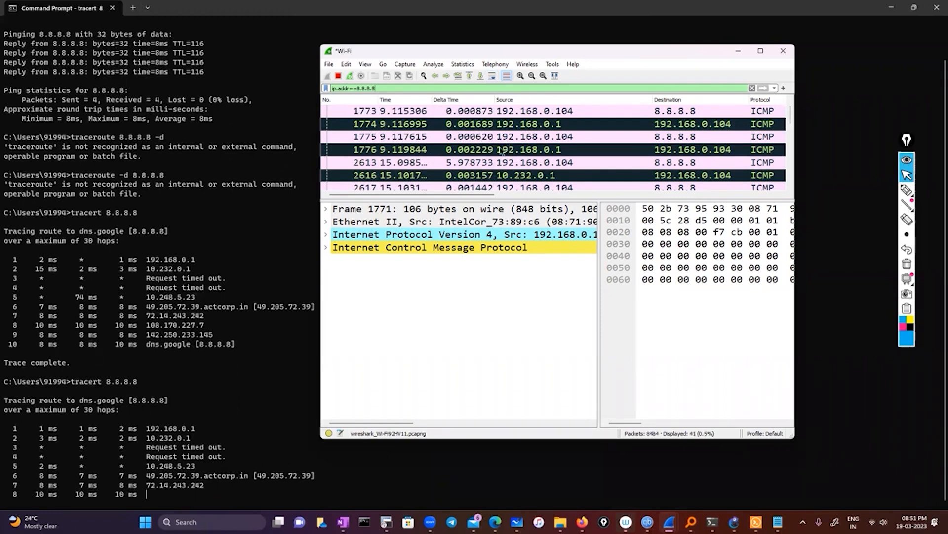
{"action": "mouse_move", "coordinate": [431, 196]}
{"action": "left_mouse_down"}
{"action": "mouse_move", "coordinate": [732, 200]}
{"action": "mouse_move", "coordinate": [407, 200]}
{"action": "left_mouse_up"}
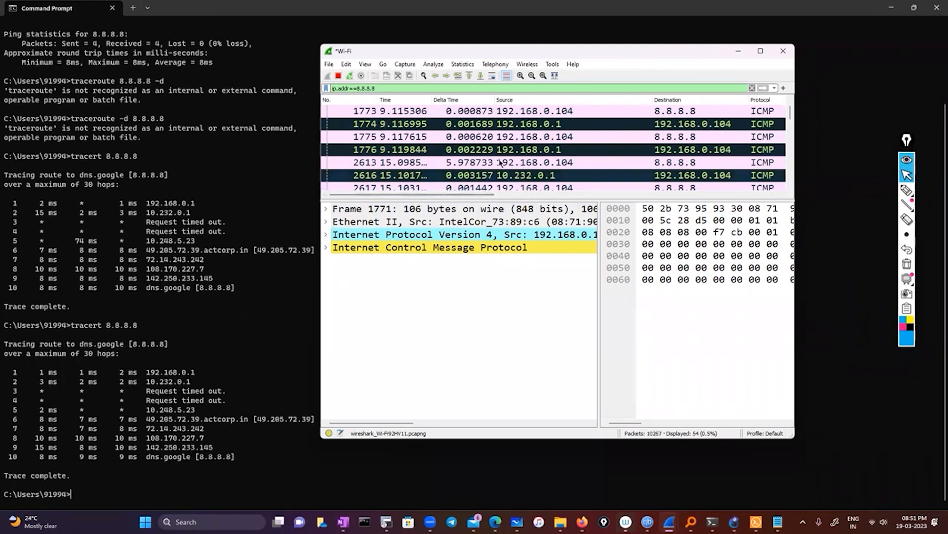
{"action": "left_click_drag", "start_coordinate": [453, 197], "coordinate": [483, 197]}
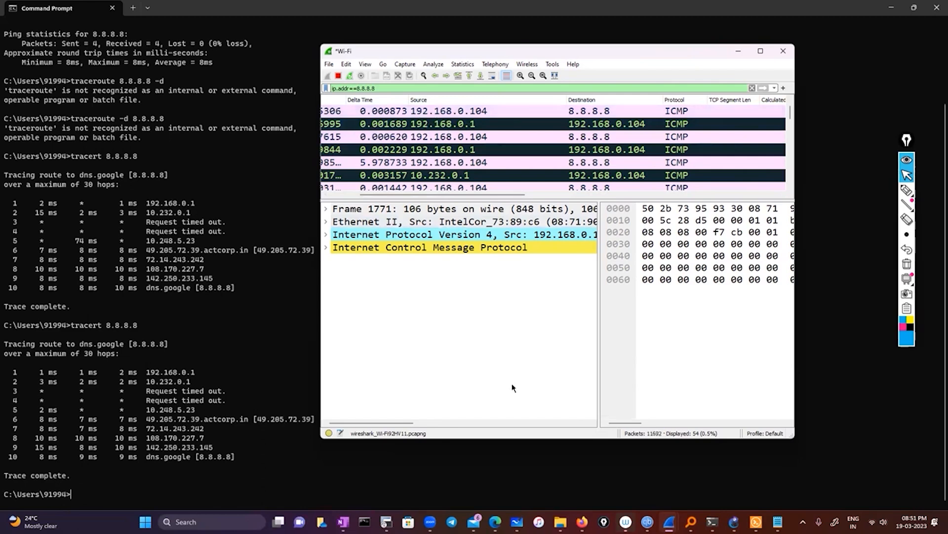
{"action": "left_click", "coordinate": [907, 189]}
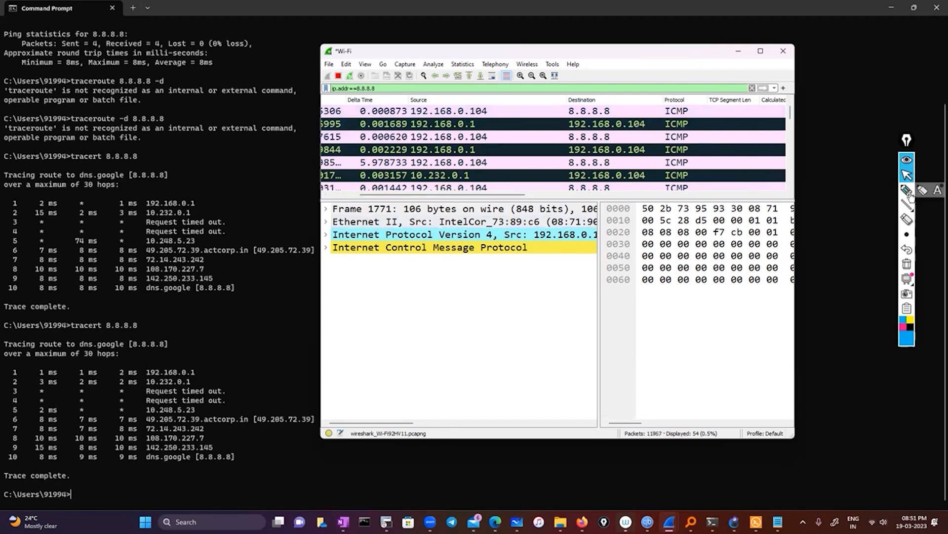
{"action": "mouse_move", "coordinate": [490, 103]}
{"action": "left_mouse_down"}
{"action": "mouse_move", "coordinate": [534, 82]}
{"action": "mouse_move", "coordinate": [524, 95]}
{"action": "left_mouse_up"}
{"action": "mouse_move", "coordinate": [617, 105]}
{"action": "left_mouse_down"}
{"action": "mouse_move", "coordinate": [658, 79]}
{"action": "mouse_move", "coordinate": [635, 91]}
{"action": "left_mouse_up"}
{"action": "left_click_drag", "start_coordinate": [643, 88], "coordinate": [647, 75]}
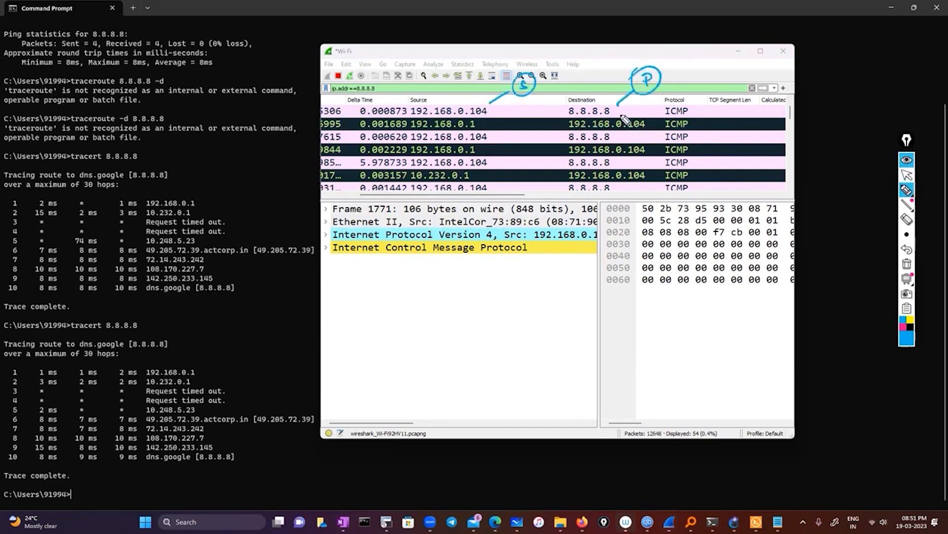
{"action": "left_click", "coordinate": [907, 174]}
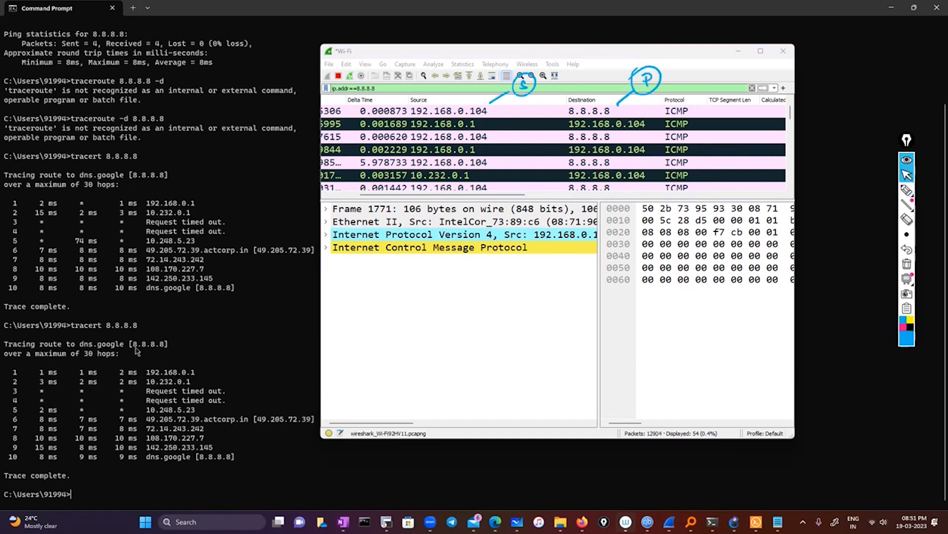
Step: Examine the Time to Live values of the ICMP packets and select the 192.168.0.1 reply in packet 1774
{"action": "left_click_drag", "start_coordinate": [468, 199], "coordinate": [592, 203]}
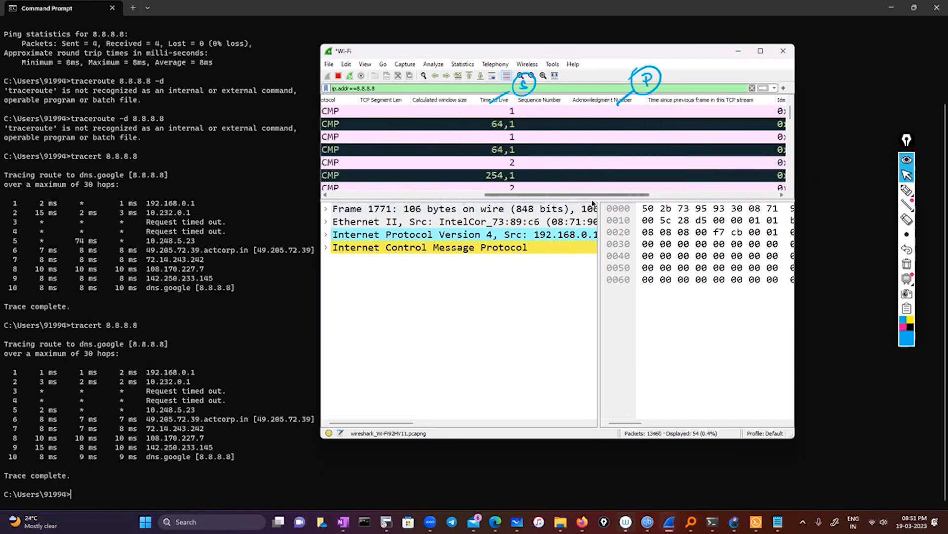
{"action": "left_click_drag", "start_coordinate": [488, 200], "coordinate": [322, 206]}
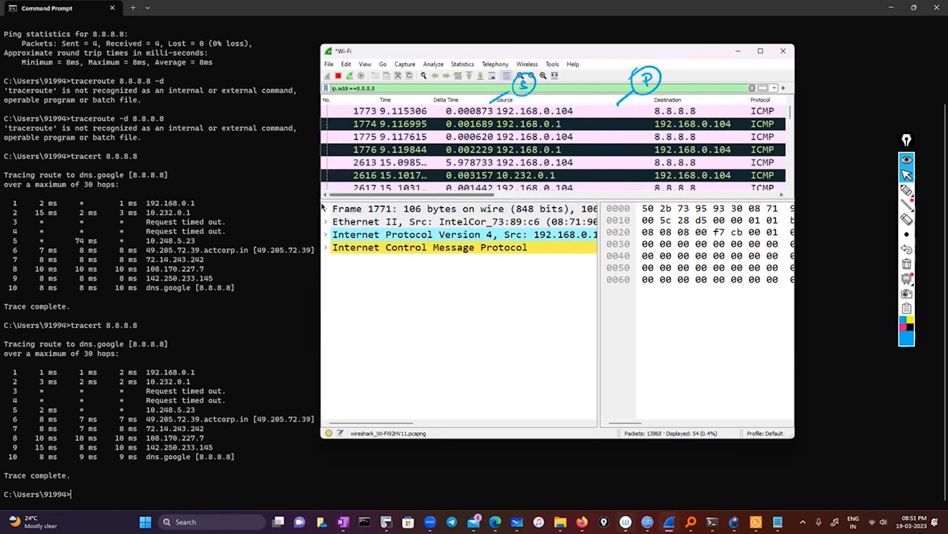
{"action": "left_click", "coordinate": [523, 128]}
{"action": "left_click_drag", "start_coordinate": [475, 196], "coordinate": [562, 197]}
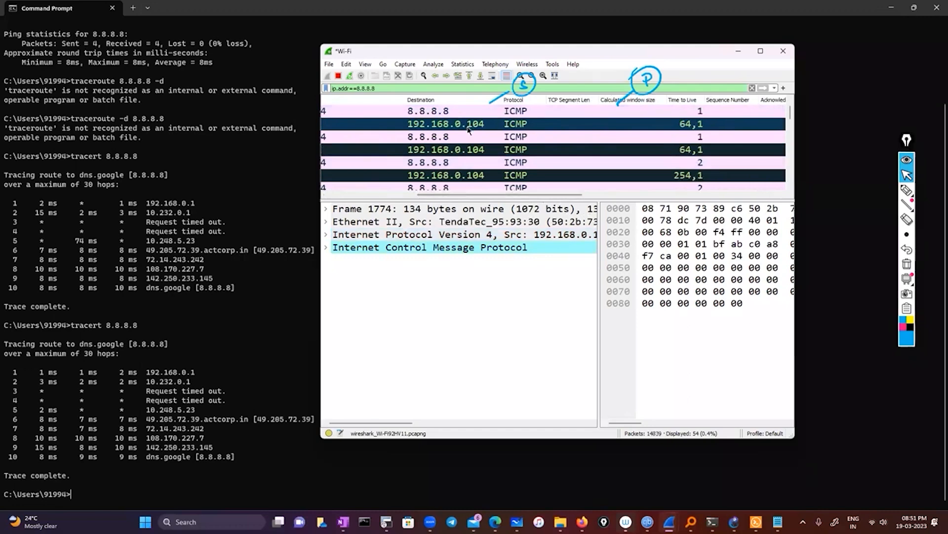
Step: Review the Info column of the filtered packets, comparing the echo requests with the replies they trigger
{"action": "left_click_drag", "start_coordinate": [562, 198], "coordinate": [702, 198]}
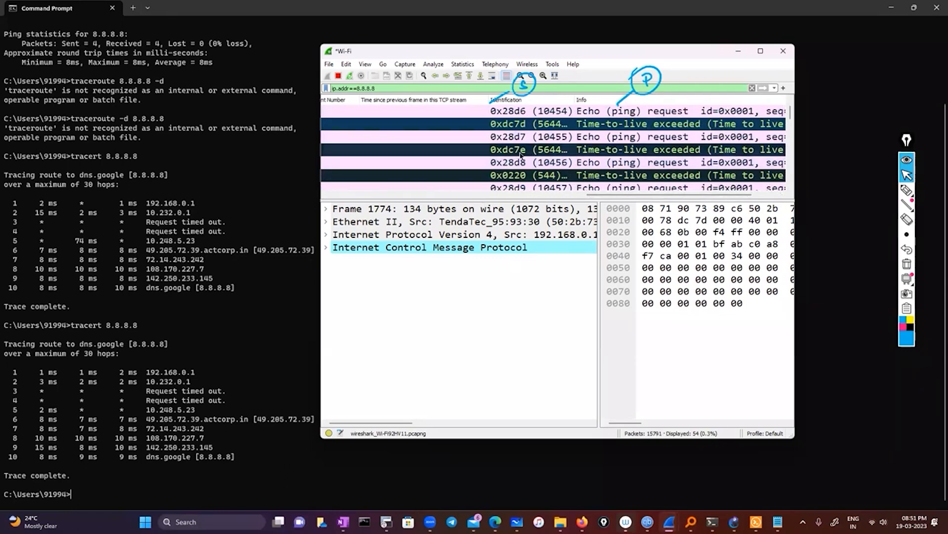
{"action": "scroll", "coordinate": [520, 155], "scroll_direction": "down", "scroll_amount": 1}
{"action": "scroll", "coordinate": [514, 158], "scroll_direction": "up", "scroll_amount": 2}
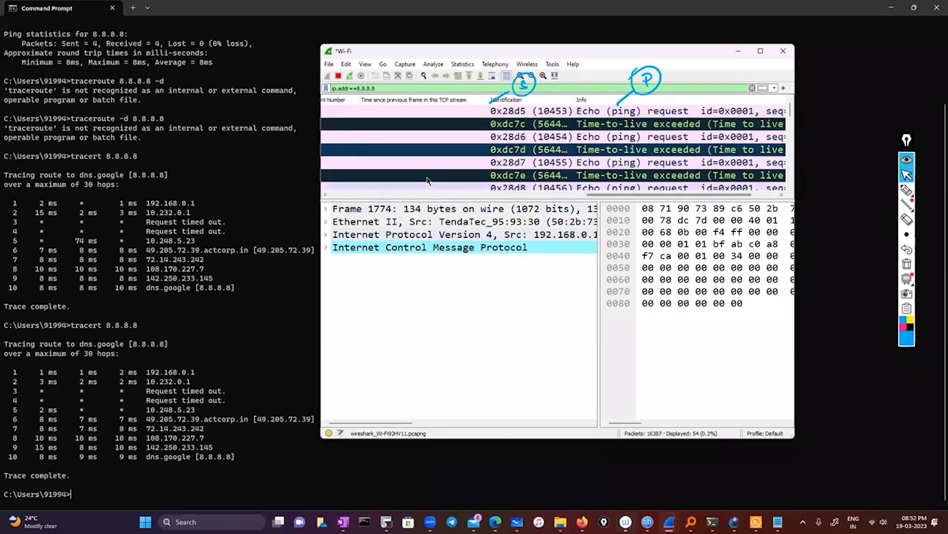
{"action": "scroll", "coordinate": [428, 181], "scroll_direction": "down", "scroll_amount": 3}
{"action": "scroll", "coordinate": [428, 180], "scroll_direction": "down", "scroll_amount": 5}
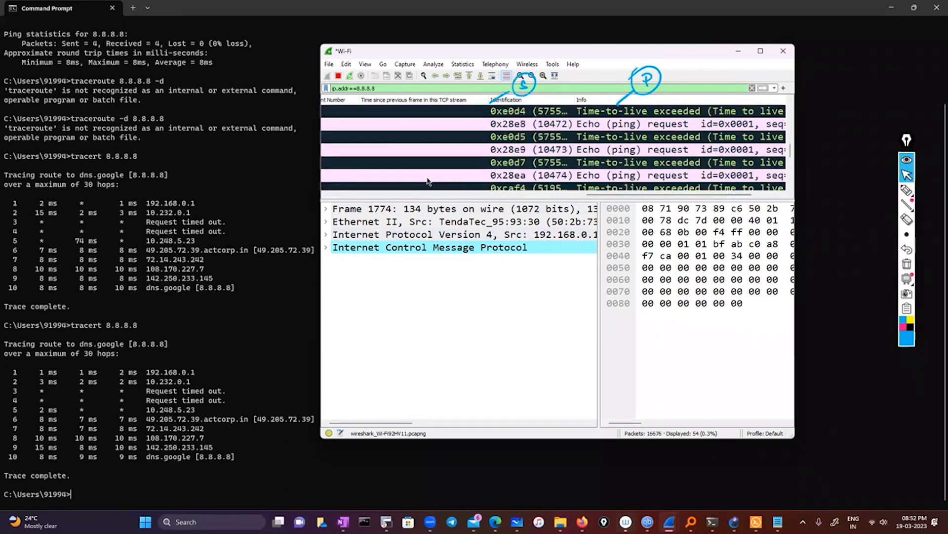
{"action": "scroll", "coordinate": [428, 180], "scroll_direction": "up", "scroll_amount": 5}
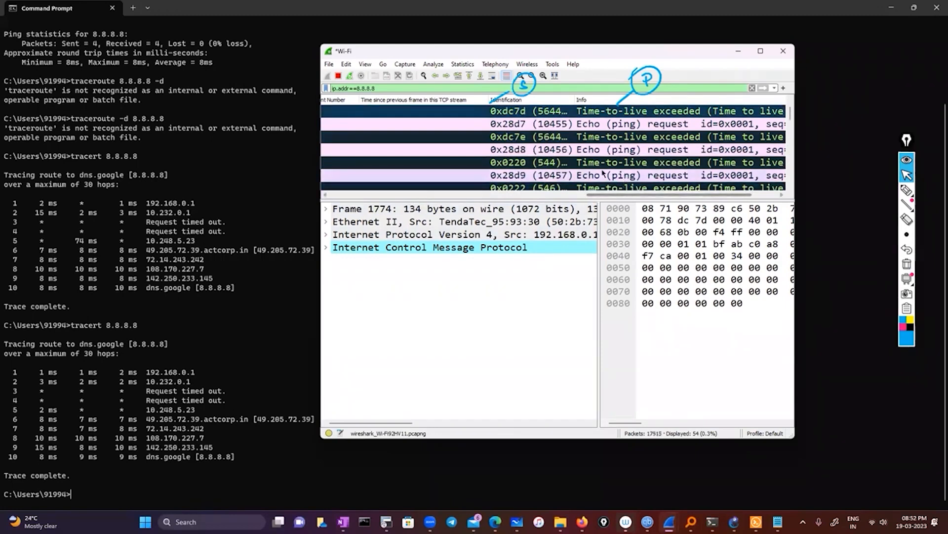
{"action": "scroll", "coordinate": [625, 184], "scroll_direction": "down", "scroll_amount": 1}
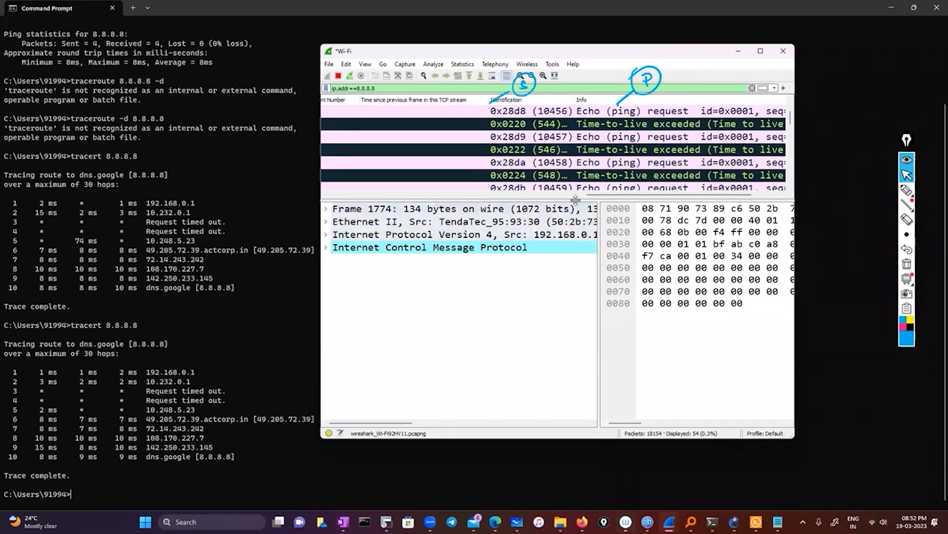
Step: Trace the source and destination addresses hop by hop through the filtered packets, from the first request to the final replies
{"action": "left_click_drag", "start_coordinate": [599, 195], "coordinate": [318, 204]}
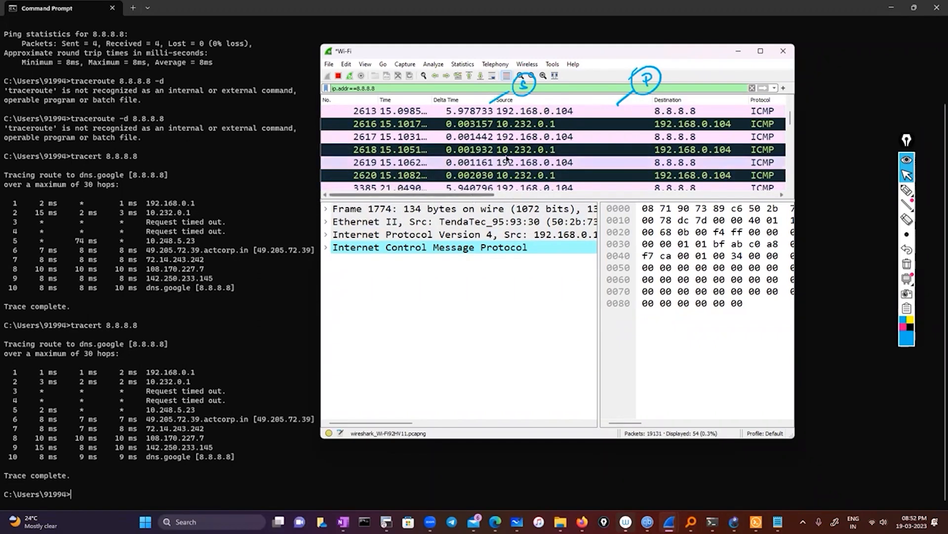
{"action": "scroll", "coordinate": [507, 158], "scroll_direction": "down", "scroll_amount": 2}
{"action": "scroll", "coordinate": [508, 158], "scroll_direction": "up", "scroll_amount": 2}
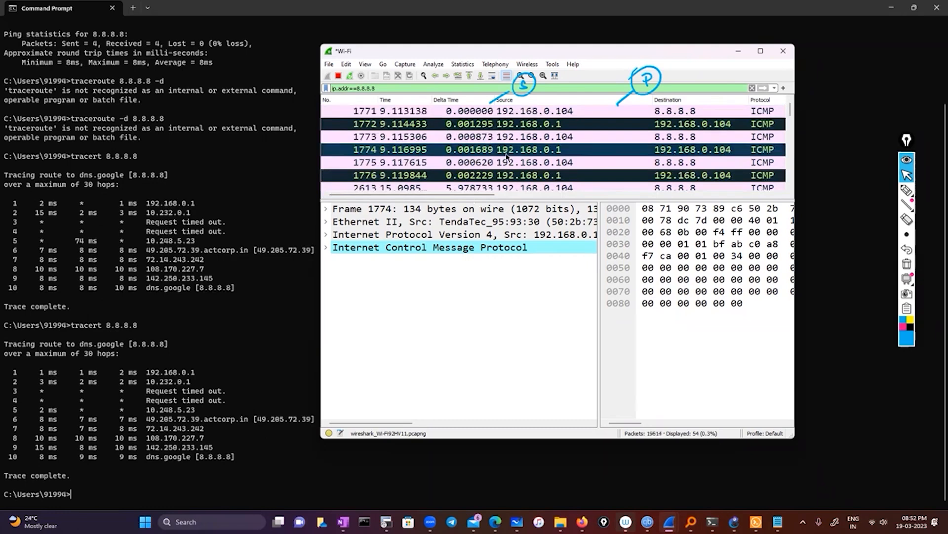
{"action": "scroll", "coordinate": [543, 183], "scroll_direction": "right", "scroll_amount": 4}
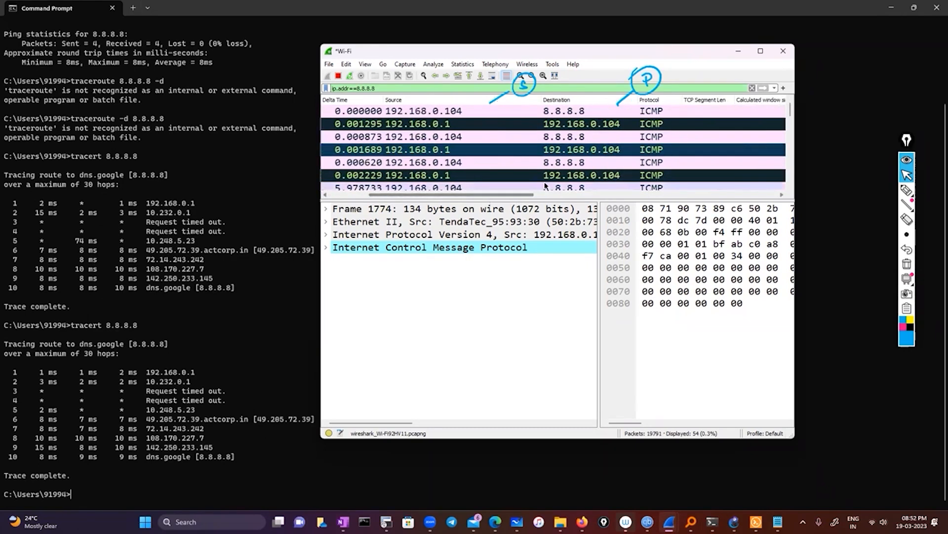
{"action": "scroll", "coordinate": [544, 180], "scroll_direction": "down", "scroll_amount": 2}
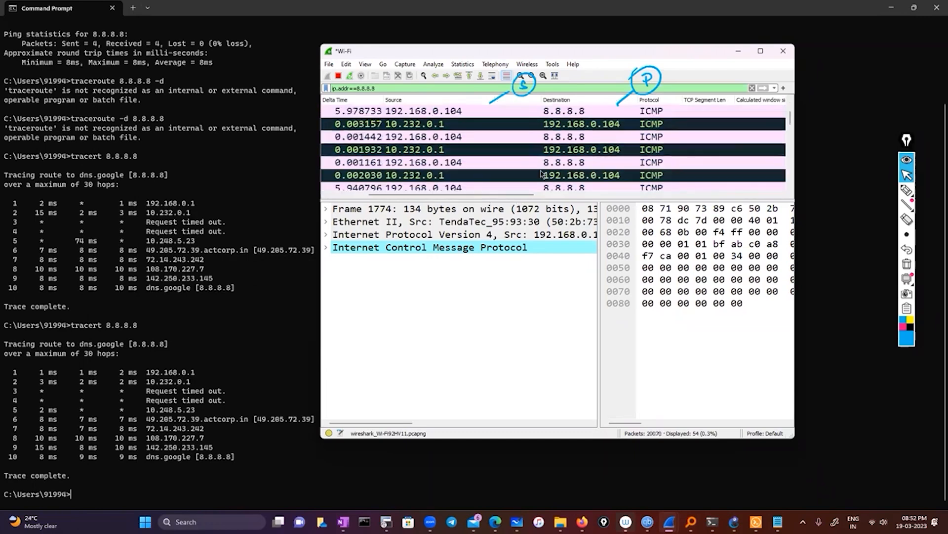
{"action": "scroll", "coordinate": [541, 173], "scroll_direction": "up", "scroll_amount": 2}
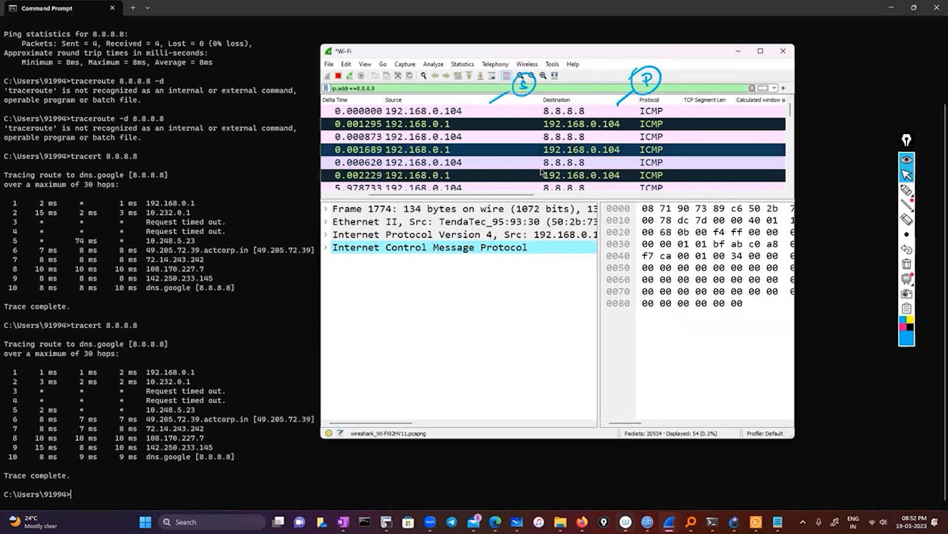
{"action": "scroll", "coordinate": [541, 171], "scroll_direction": "down", "scroll_amount": 2}
{"action": "scroll", "coordinate": [541, 172], "scroll_direction": "down", "scroll_amount": 10}
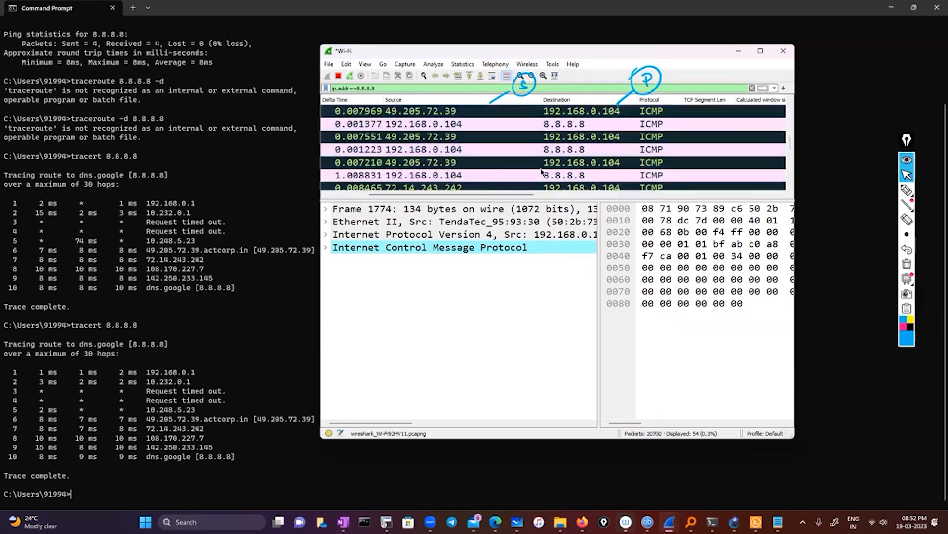
{"action": "scroll", "coordinate": [541, 172], "scroll_direction": "down", "scroll_amount": 1}
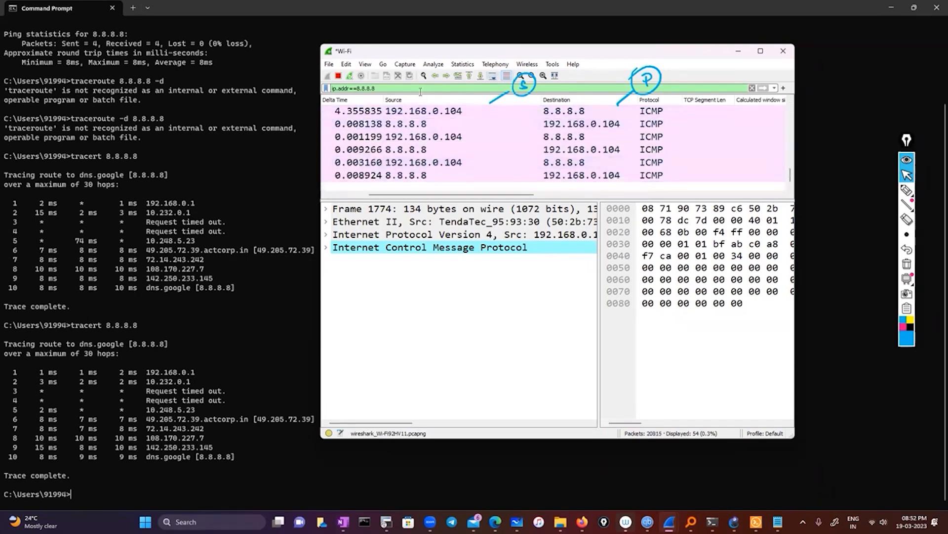
Step: Filter the Wi-Fi capture by ip.addr==10.232.0.1 and review the source, destination and protocol of the matching packets
{"action": "key", "text": "BackSpace"}
{"action": "key", "text": "BackSpace"}
{"action": "key", "text": "BackSpace"}
{"action": "key", "text": "BackSpace"}
{"action": "key", "text": "BackSpace"}
{"action": "key", "text": "BackSpace"}
{"action": "key", "text": "BackSpace"}
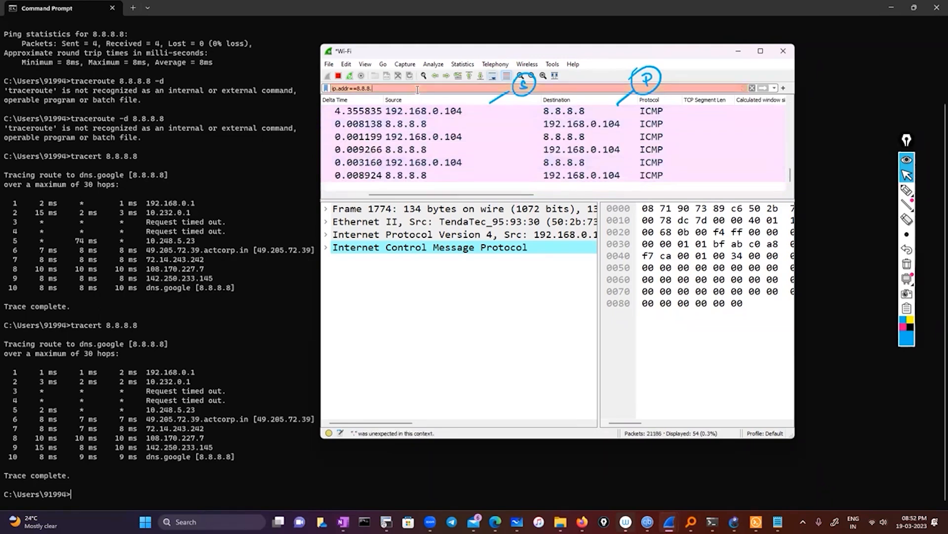
{"action": "type", "text": "10"}
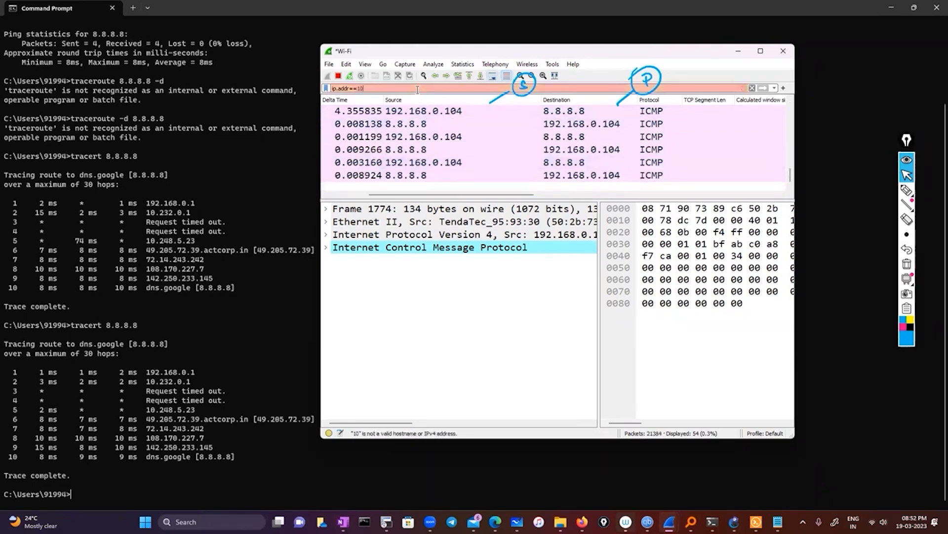
{"action": "type", "text": ".232.0.1"}
{"action": "key", "text": "Return"}
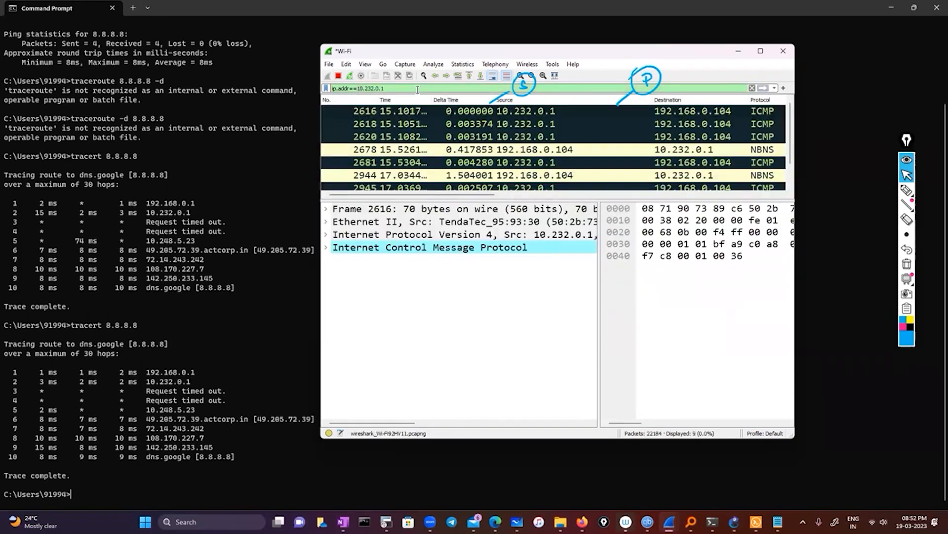
{"action": "left_click_drag", "start_coordinate": [479, 196], "coordinate": [481, 162]}
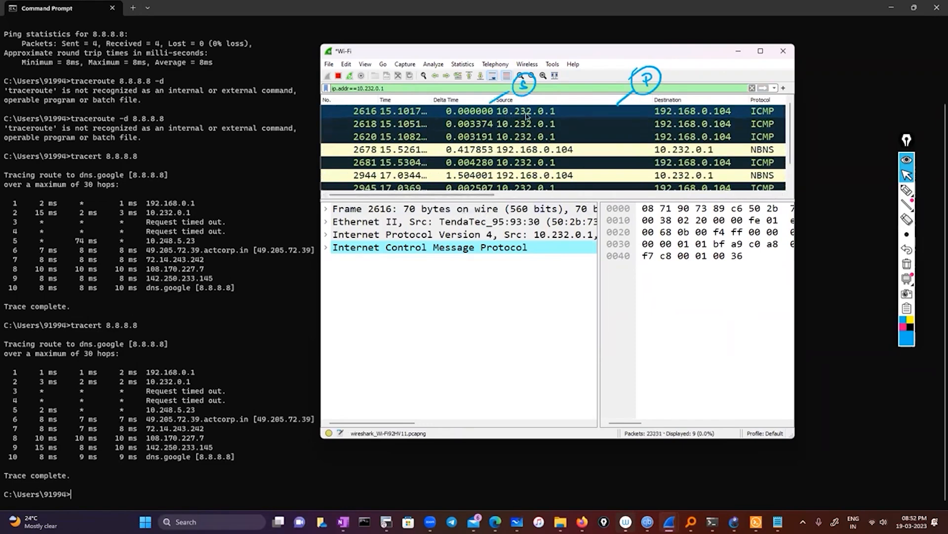
{"action": "left_click_drag", "start_coordinate": [514, 196], "coordinate": [475, 196]}
{"action": "left_click", "coordinate": [678, 194]}
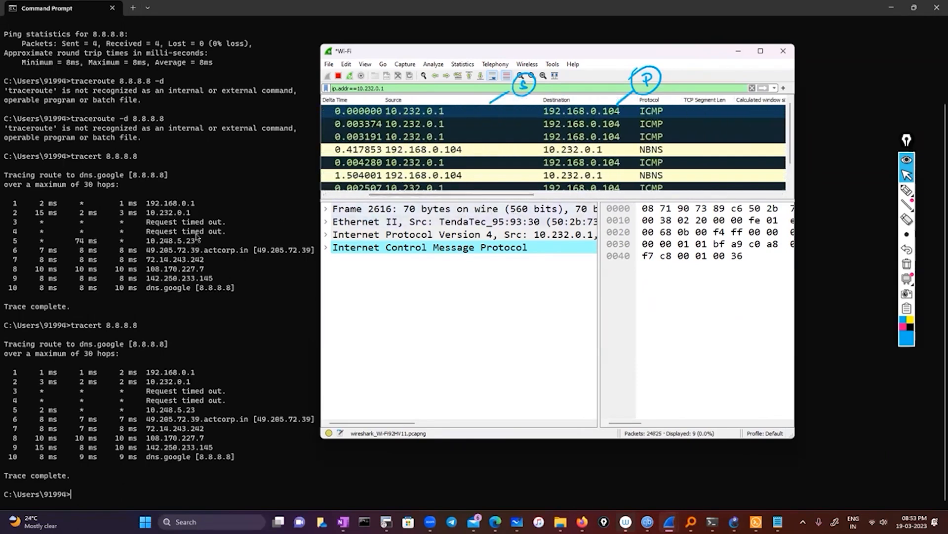
Step: Pen a small box beside hop 1 of the first tracert, curve a line to the last hop, and underline 192.168.0.1
{"action": "left_click", "coordinate": [906, 190]}
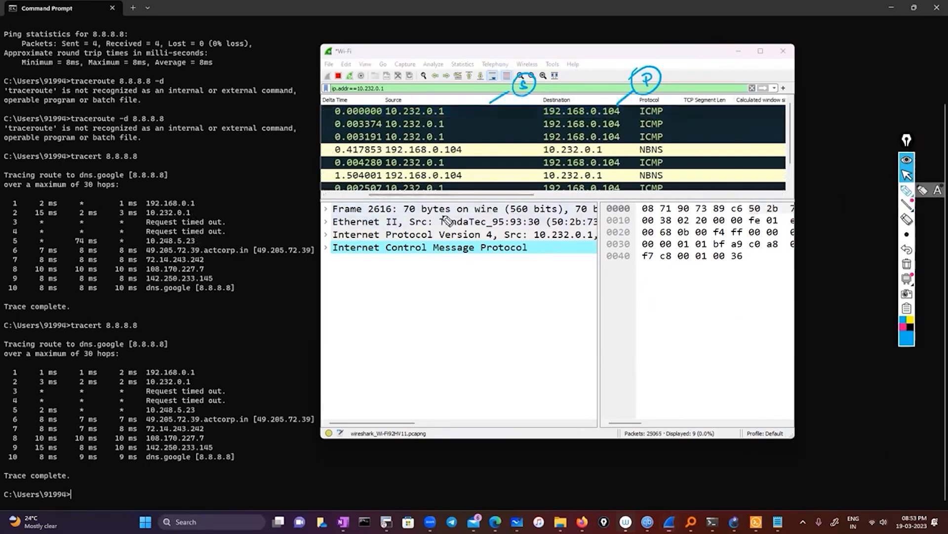
{"action": "mouse_move", "coordinate": [195, 203]}
{"action": "left_mouse_down"}
{"action": "mouse_move", "coordinate": [225, 206]}
{"action": "mouse_move", "coordinate": [240, 190]}
{"action": "mouse_move", "coordinate": [264, 237]}
{"action": "mouse_move", "coordinate": [252, 285]}
{"action": "left_mouse_up"}
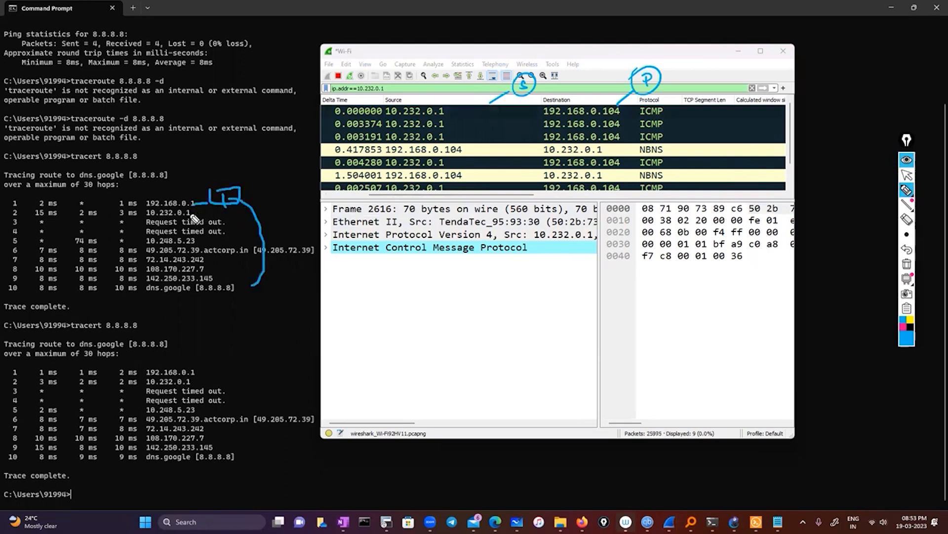
{"action": "mouse_move", "coordinate": [139, 199]}
{"action": "left_mouse_down"}
{"action": "mouse_move", "coordinate": [178, 198]}
{"action": "mouse_move", "coordinate": [149, 209]}
{"action": "mouse_move", "coordinate": [210, 207]}
{"action": "left_mouse_up"}
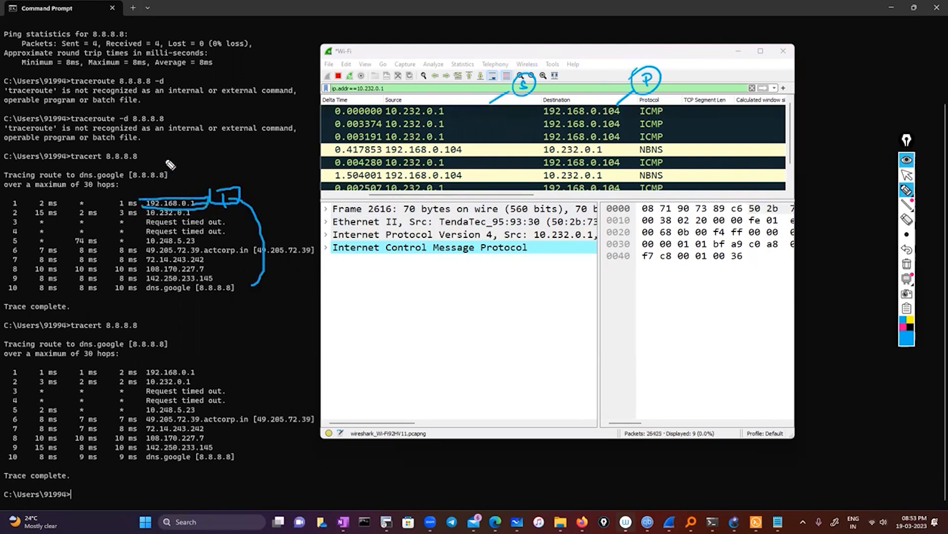
Step: Handwrite TTL-1 notes beside the first trace with a circled 0 and a linked boxed note, plus a boxed TTL-2 above
{"action": "left_click", "coordinate": [204, 174]}
{"action": "left_click_drag", "start_coordinate": [211, 157], "coordinate": [211, 168]}
{"action": "mouse_move", "coordinate": [219, 159]}
{"action": "left_mouse_down"}
{"action": "mouse_move", "coordinate": [252, 159]}
{"action": "mouse_move", "coordinate": [299, 134]}
{"action": "left_mouse_up"}
{"action": "mouse_move", "coordinate": [267, 200]}
{"action": "left_mouse_down"}
{"action": "mouse_move", "coordinate": [304, 173]}
{"action": "mouse_move", "coordinate": [300, 162]}
{"action": "mouse_move", "coordinate": [259, 173]}
{"action": "mouse_move", "coordinate": [253, 165]}
{"action": "left_mouse_up"}
{"action": "mouse_move", "coordinate": [212, 200]}
{"action": "left_mouse_down"}
{"action": "mouse_move", "coordinate": [193, 157]}
{"action": "mouse_move", "coordinate": [152, 154]}
{"action": "mouse_move", "coordinate": [176, 130]}
{"action": "mouse_move", "coordinate": [148, 140]}
{"action": "left_mouse_up"}
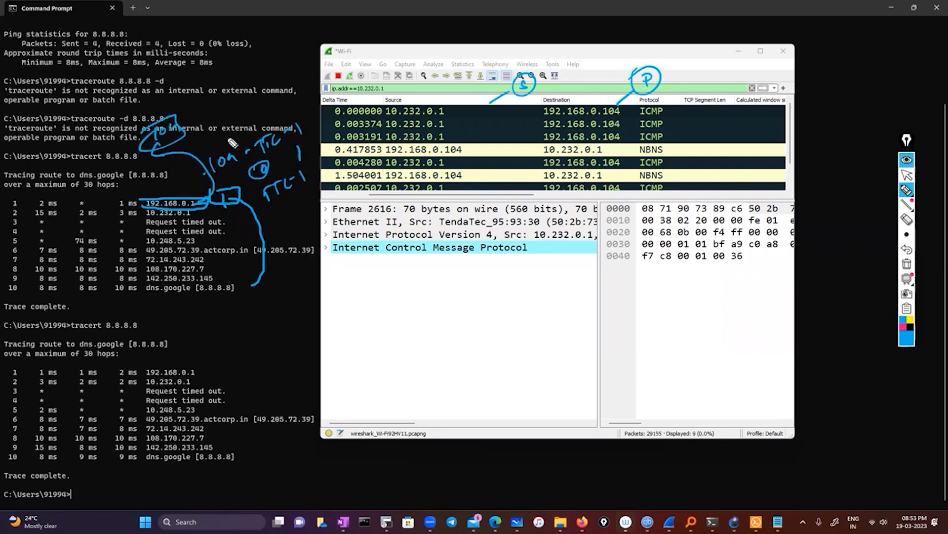
{"action": "left_click_drag", "start_coordinate": [213, 132], "coordinate": [228, 119]}
{"action": "mouse_move", "coordinate": [240, 121]}
{"action": "left_mouse_down"}
{"action": "mouse_move", "coordinate": [280, 99]}
{"action": "mouse_move", "coordinate": [273, 86]}
{"action": "mouse_move", "coordinate": [257, 115]}
{"action": "left_mouse_up"}
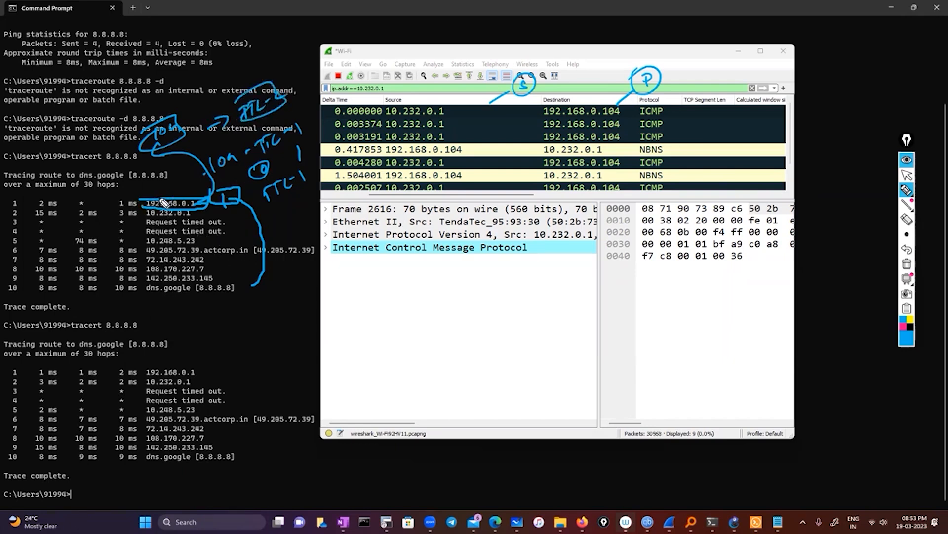
Step: Circle the third response times of hops 1 and 2, add circled numbers around the hop box, and extend a line to dns.google
{"action": "mouse_move", "coordinate": [116, 196]}
{"action": "left_mouse_down"}
{"action": "mouse_move", "coordinate": [135, 199]}
{"action": "mouse_move", "coordinate": [116, 196]}
{"action": "mouse_move", "coordinate": [124, 207]}
{"action": "left_mouse_up"}
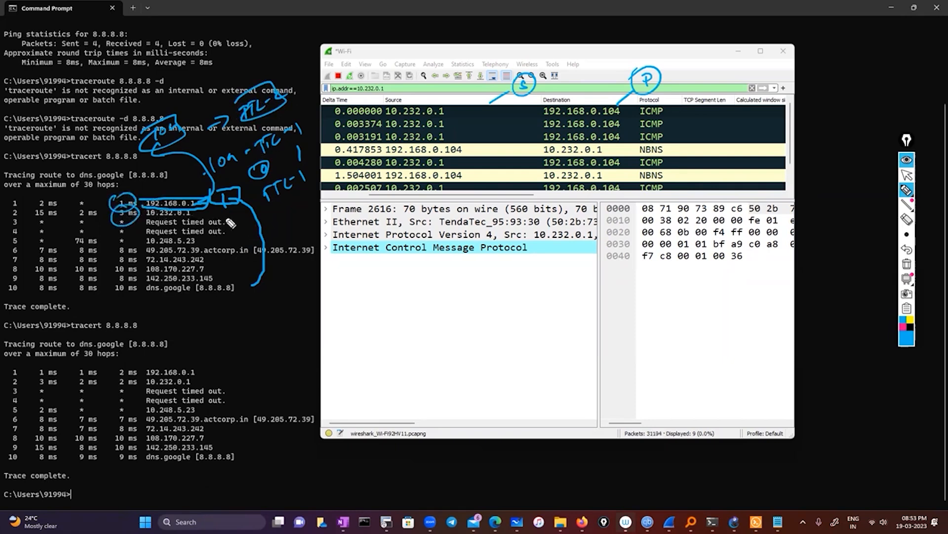
{"action": "mouse_move", "coordinate": [202, 212]}
{"action": "left_mouse_down"}
{"action": "mouse_move", "coordinate": [201, 224]}
{"action": "mouse_move", "coordinate": [211, 222]}
{"action": "mouse_move", "coordinate": [208, 206]}
{"action": "left_mouse_up"}
{"action": "mouse_move", "coordinate": [174, 175]}
{"action": "left_mouse_down"}
{"action": "mouse_move", "coordinate": [189, 180]}
{"action": "mouse_move", "coordinate": [225, 223]}
{"action": "mouse_move", "coordinate": [237, 215]}
{"action": "mouse_move", "coordinate": [217, 207]}
{"action": "left_mouse_up"}
{"action": "left_click_drag", "start_coordinate": [204, 173], "coordinate": [183, 163]}
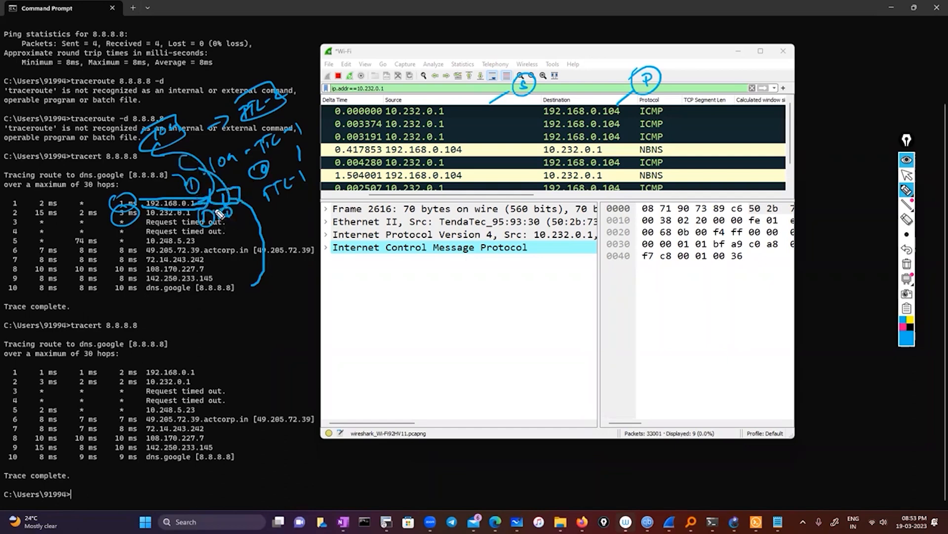
{"action": "left_click_drag", "start_coordinate": [231, 213], "coordinate": [236, 284]}
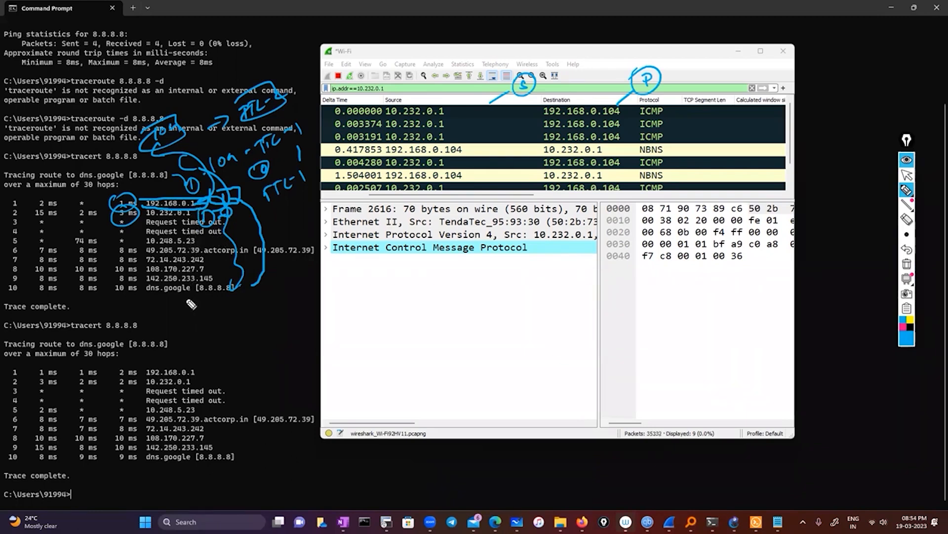
Step: Handwrite a boxed TTL - 11 below the first trace, add a boxed 11 beside it, and retrace the path to hop 1
{"action": "mouse_move", "coordinate": [235, 332]}
{"action": "left_mouse_down"}
{"action": "mouse_move", "coordinate": [262, 320]}
{"action": "mouse_move", "coordinate": [228, 325]}
{"action": "mouse_move", "coordinate": [239, 333]}
{"action": "left_mouse_up"}
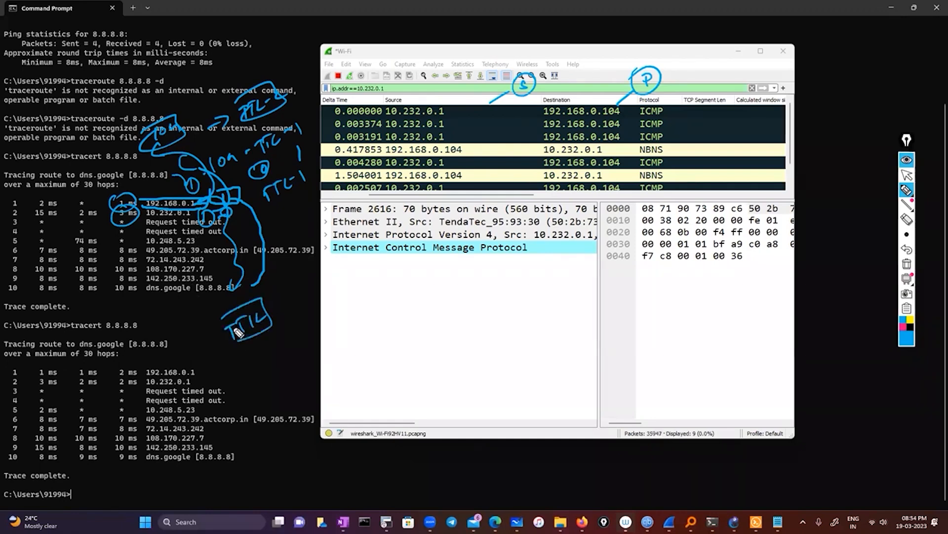
{"action": "left_click_drag", "start_coordinate": [275, 305], "coordinate": [297, 298]}
{"action": "left_click_drag", "start_coordinate": [300, 284], "coordinate": [304, 293]}
{"action": "mouse_move", "coordinate": [239, 304]}
{"action": "left_mouse_down"}
{"action": "mouse_move", "coordinate": [309, 271]}
{"action": "mouse_move", "coordinate": [259, 310]}
{"action": "left_mouse_up"}
{"action": "mouse_move", "coordinate": [327, 286]}
{"action": "left_mouse_down"}
{"action": "mouse_move", "coordinate": [336, 271]}
{"action": "mouse_move", "coordinate": [355, 272]}
{"action": "left_mouse_up"}
{"action": "left_click_drag", "start_coordinate": [263, 255], "coordinate": [237, 186]}
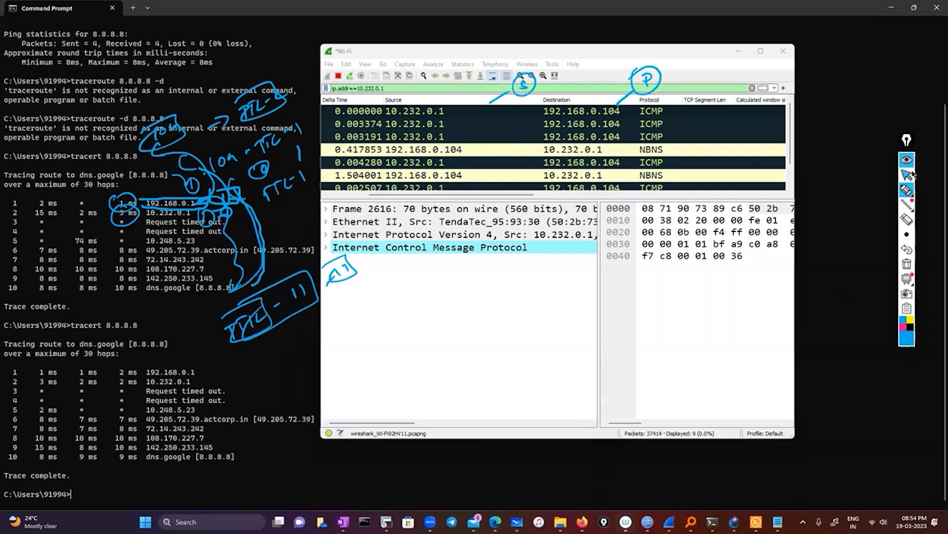
{"action": "left_click", "coordinate": [907, 175]}
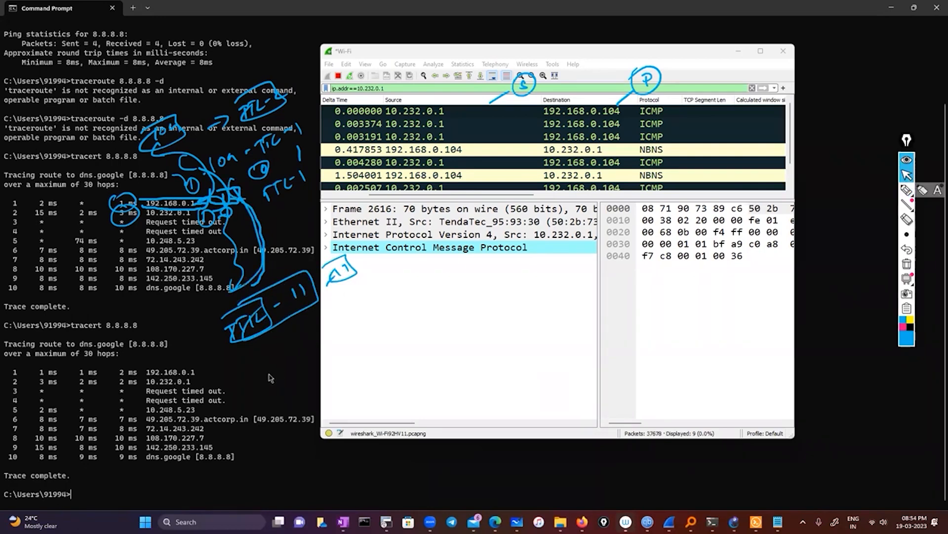
Step: Handwrite the subtraction 128 minus 116 with the result 12 circled, and circle the 30 in the tracert maximum-hops line
{"action": "scroll", "coordinate": [271, 378], "scroll_direction": "up", "scroll_amount": 3}
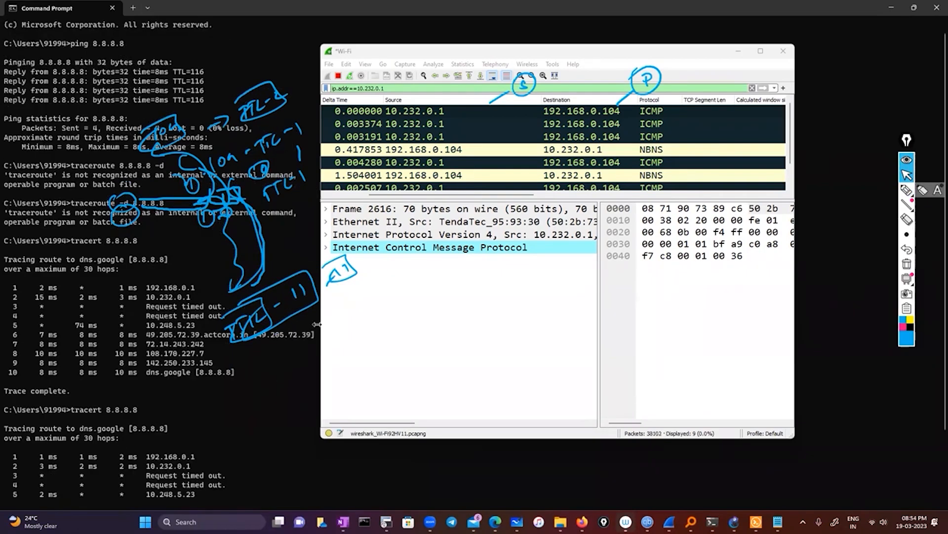
{"action": "left_click", "coordinate": [907, 190]}
{"action": "mouse_move", "coordinate": [423, 322]}
{"action": "left_mouse_down"}
{"action": "mouse_move", "coordinate": [429, 338]}
{"action": "mouse_move", "coordinate": [446, 327]}
{"action": "left_mouse_up"}
{"action": "left_click_drag", "start_coordinate": [457, 312], "coordinate": [453, 356]}
{"action": "left_click_drag", "start_coordinate": [460, 340], "coordinate": [472, 339]}
{"action": "mouse_move", "coordinate": [445, 363]}
{"action": "left_mouse_down"}
{"action": "mouse_move", "coordinate": [488, 339]}
{"action": "mouse_move", "coordinate": [500, 354]}
{"action": "mouse_move", "coordinate": [475, 375]}
{"action": "mouse_move", "coordinate": [465, 364]}
{"action": "mouse_move", "coordinate": [516, 364]}
{"action": "mouse_move", "coordinate": [489, 343]}
{"action": "left_mouse_up"}
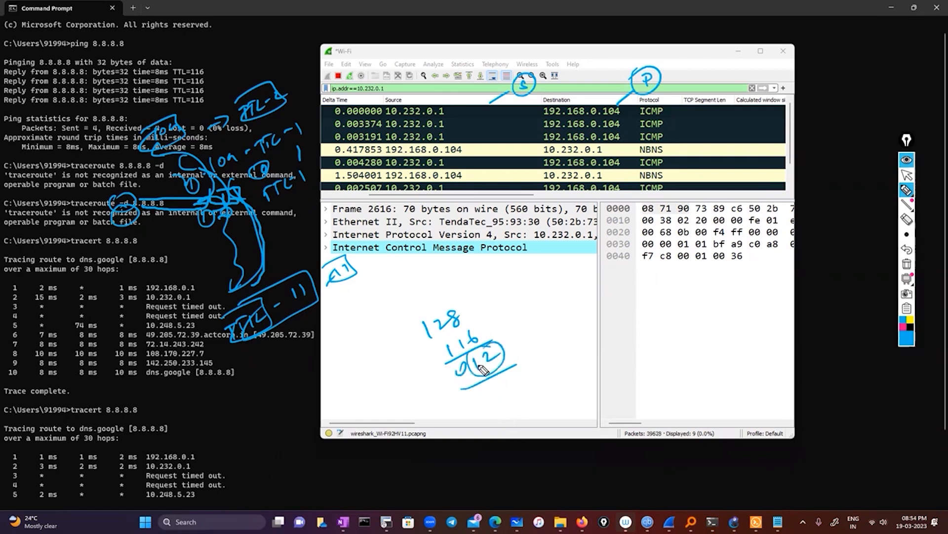
{"action": "left_click_drag", "start_coordinate": [103, 262], "coordinate": [84, 277]}
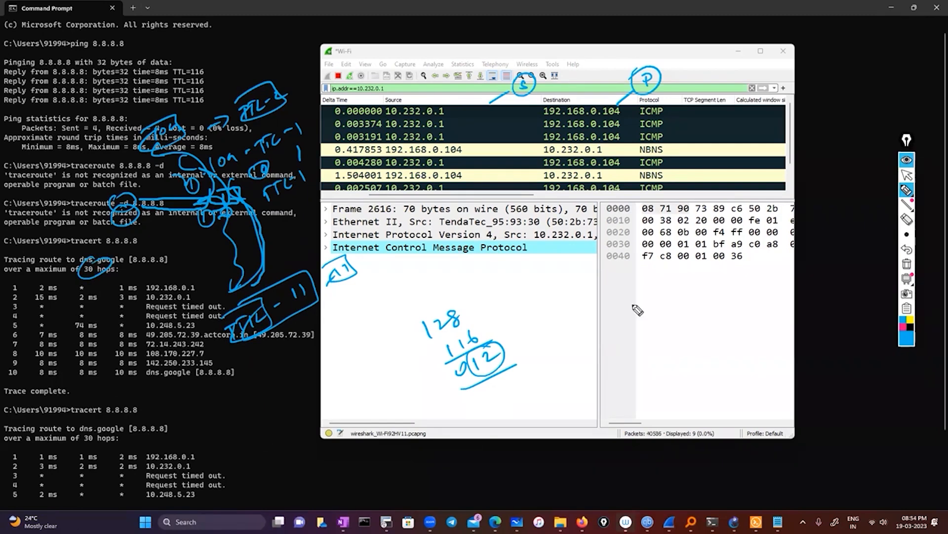
{"action": "left_click", "coordinate": [909, 178]}
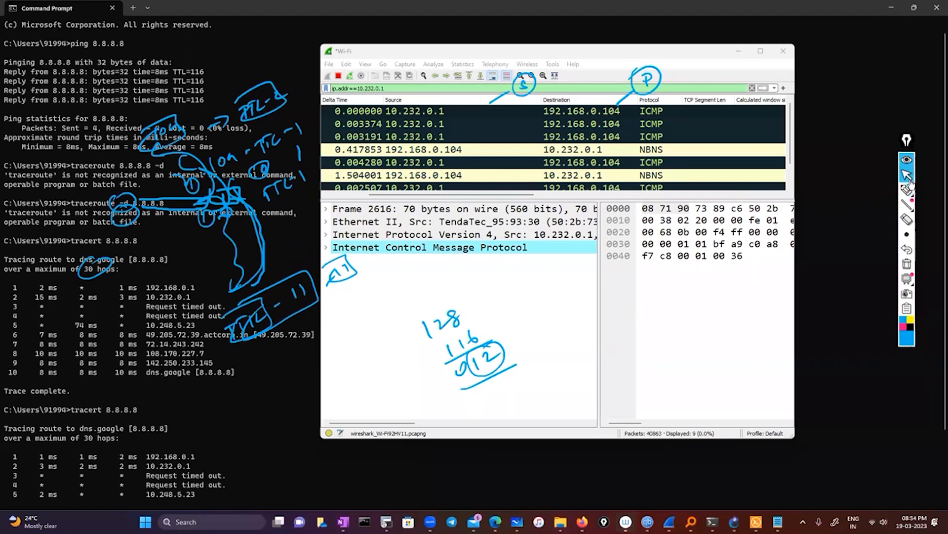
Step: Clear all pen annotations from the screen and minimise the Wi-Fi capture window
{"action": "scroll", "coordinate": [271, 217], "scroll_direction": "up", "scroll_amount": 1}
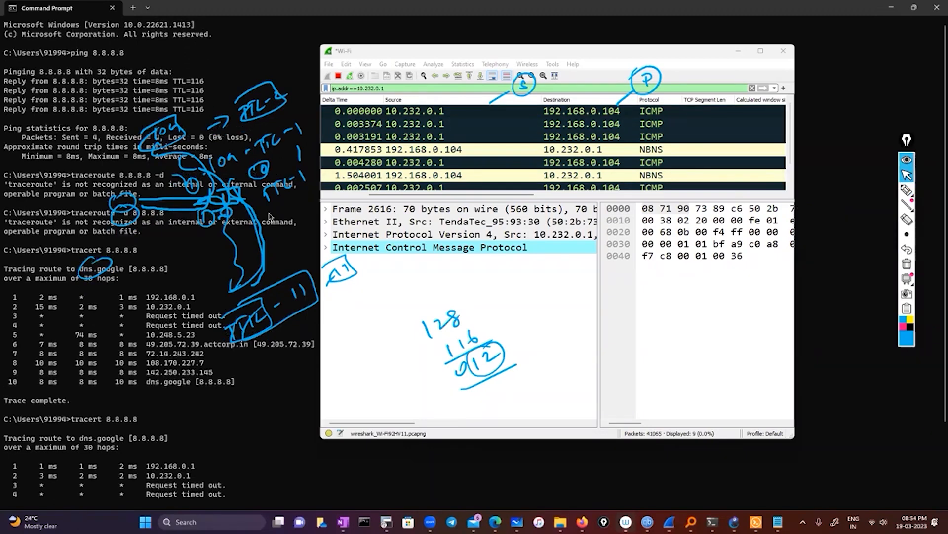
{"action": "left_click", "coordinate": [907, 263]}
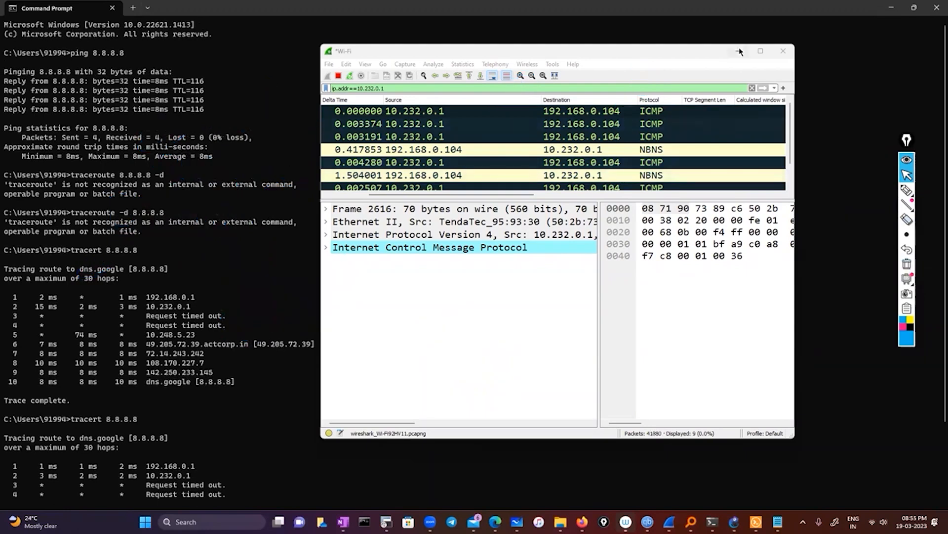
{"action": "left_click", "coordinate": [739, 51]}
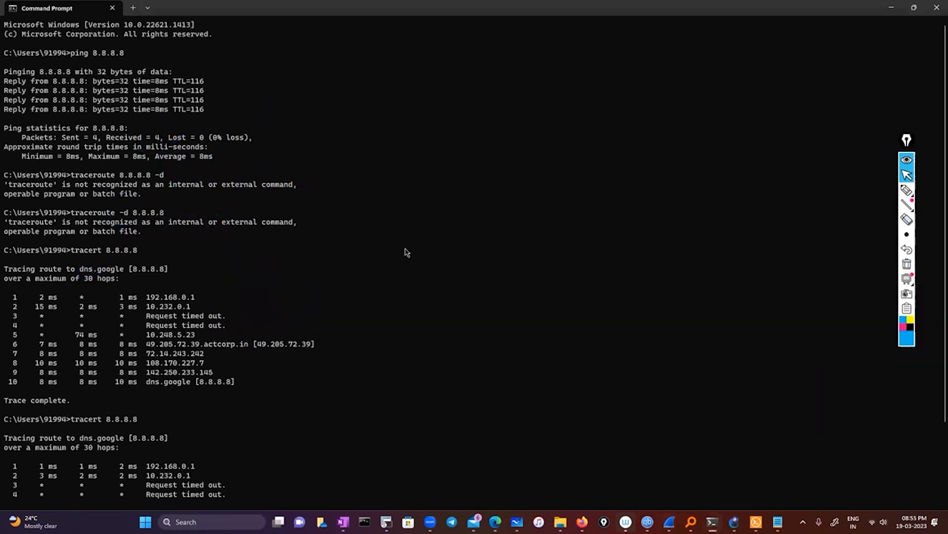
Step: Review the ping and tracert output in the command prompt, and switch to the IPv4 Packet Header notes in OneNote
{"action": "scroll", "coordinate": [406, 252], "scroll_direction": "down", "scroll_amount": 4}
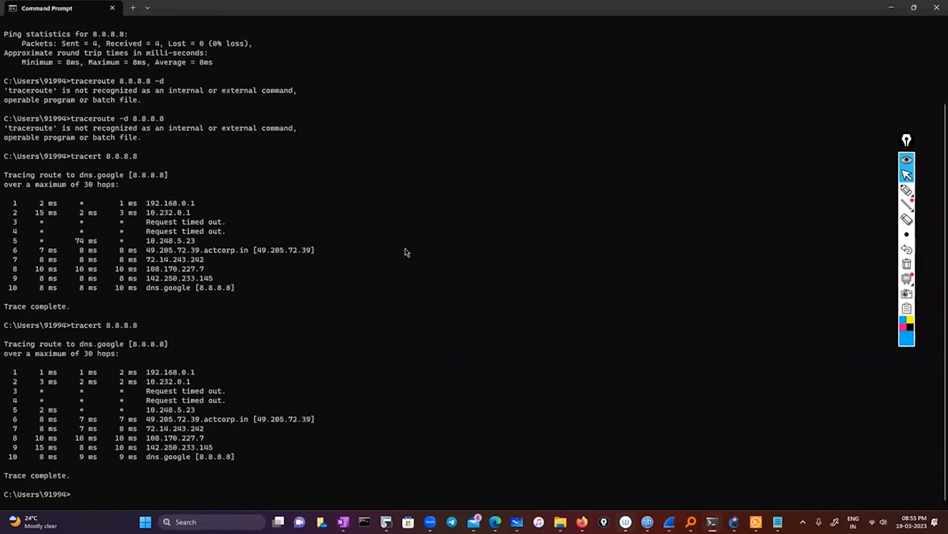
{"action": "scroll", "coordinate": [407, 252], "scroll_direction": "up", "scroll_amount": 3}
{"action": "scroll", "coordinate": [406, 252], "scroll_direction": "up", "scroll_amount": 1}
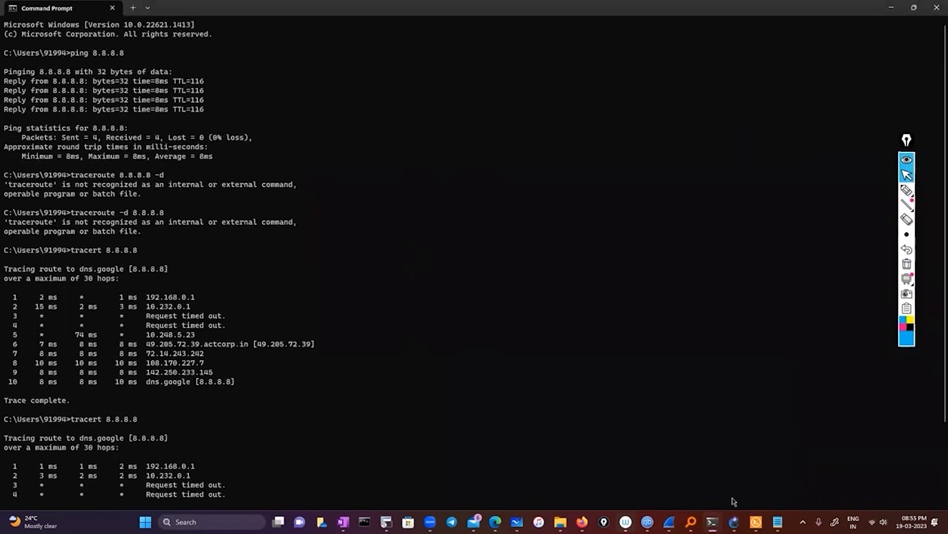
{"action": "mouse_move", "coordinate": [668, 521]}
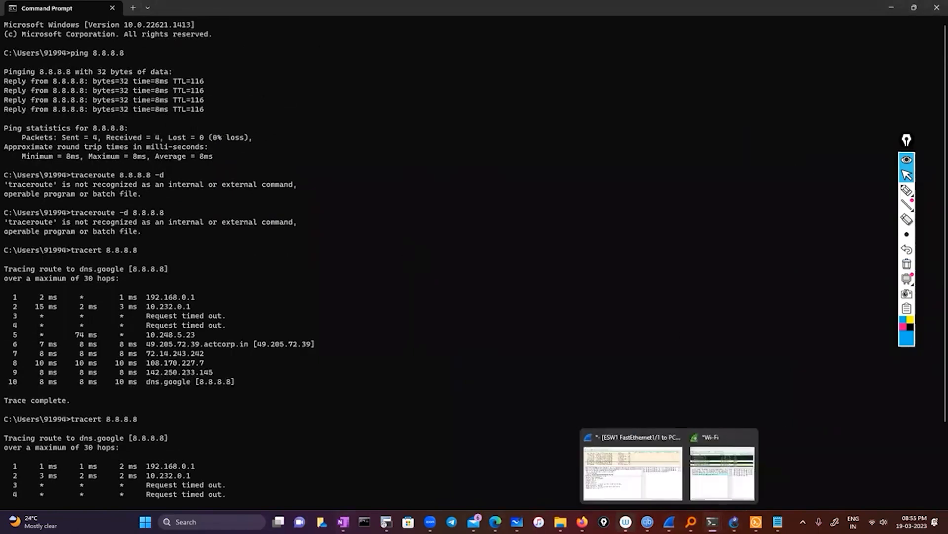
{"action": "key", "text": "alt+Tab"}
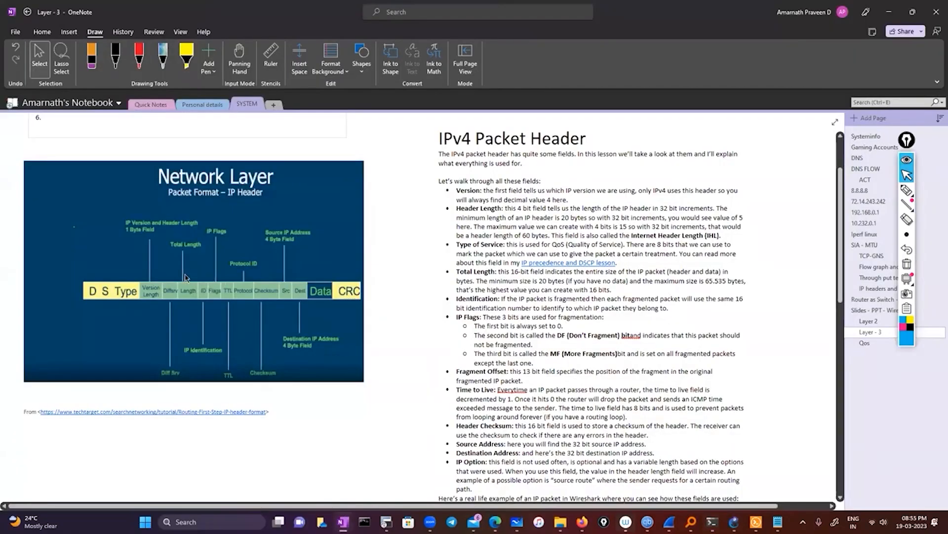
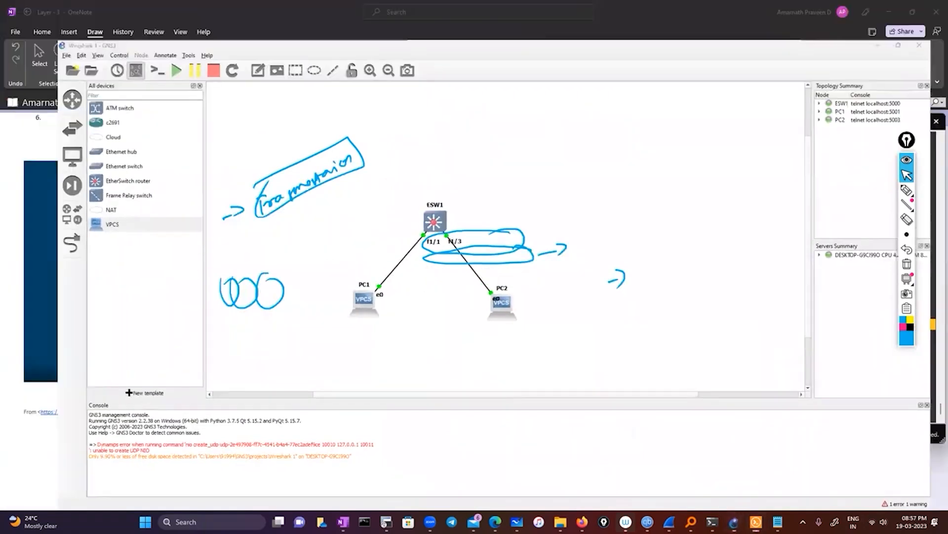
Step: Switch to Wireshark's ESW1 FastEthernet1/1 to PC1 capture, examine packet 3420's IP and ICMP fields, and minimise the window
{"action": "left_click", "coordinate": [669, 522]}
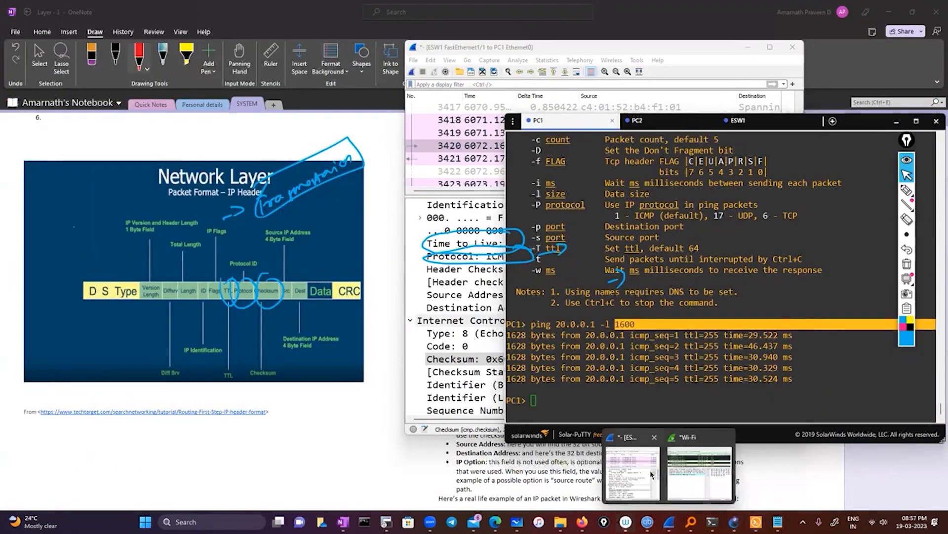
{"action": "left_click", "coordinate": [630, 472]}
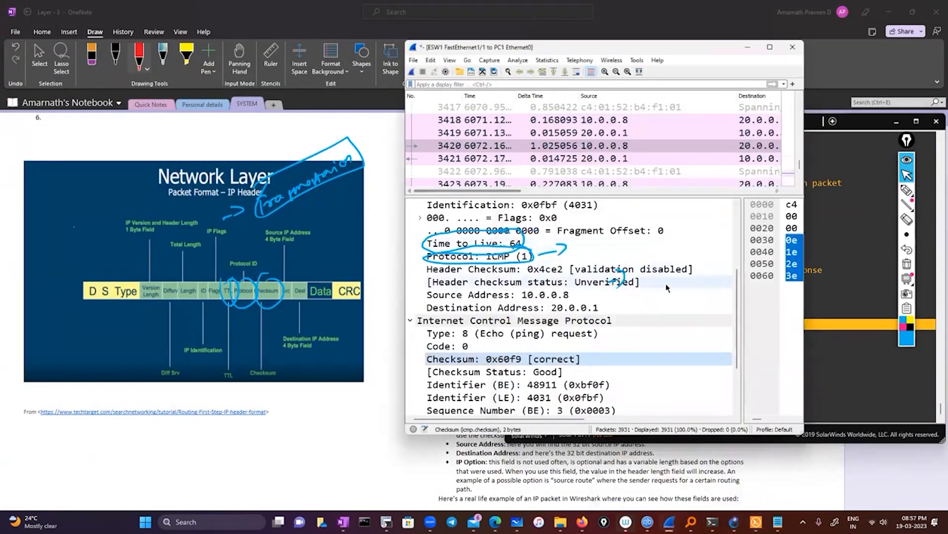
{"action": "scroll", "coordinate": [666, 288], "scroll_direction": "down", "scroll_amount": 2}
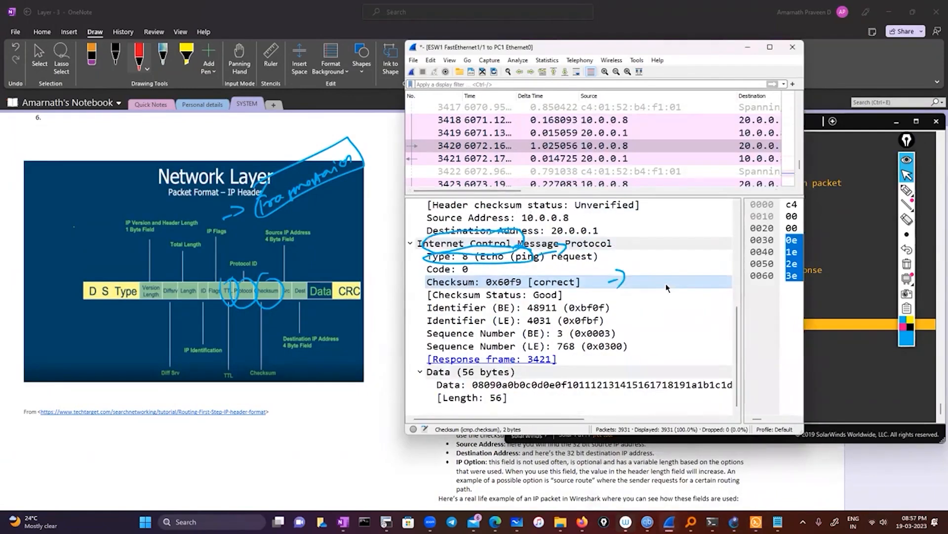
{"action": "scroll", "coordinate": [667, 288], "scroll_direction": "up", "scroll_amount": 5}
{"action": "scroll", "coordinate": [599, 191], "scroll_direction": "right", "scroll_amount": 2}
{"action": "scroll", "coordinate": [597, 199], "scroll_direction": "right", "scroll_amount": 8}
{"action": "scroll", "coordinate": [590, 171], "scroll_direction": "left", "scroll_amount": 5}
{"action": "scroll", "coordinate": [590, 170], "scroll_direction": "down", "scroll_amount": 10}
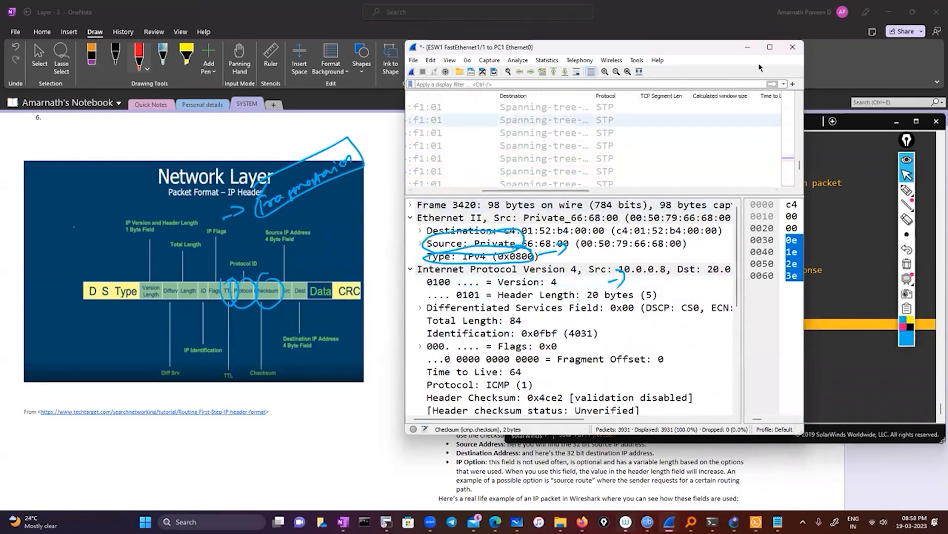
{"action": "left_click", "coordinate": [747, 47]}
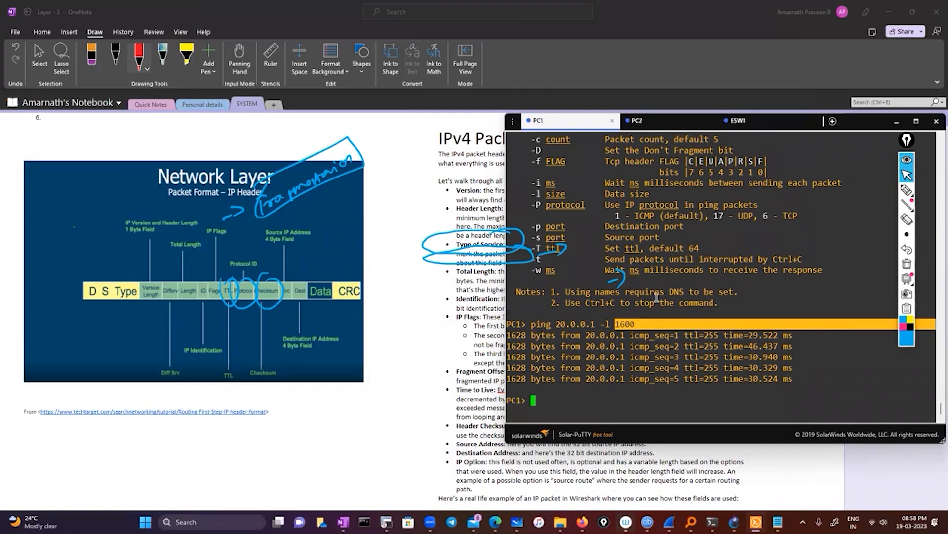
Step: Switch to the Wireshark 1 project in GNS3 and bring the Wi-Fi capture window to the front
{"action": "mouse_move", "coordinate": [734, 521]}
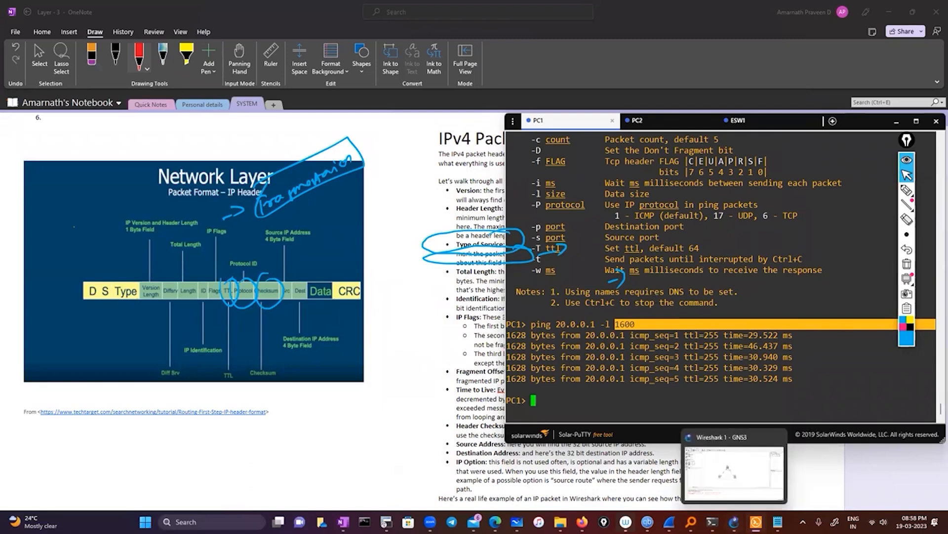
{"action": "left_click", "coordinate": [734, 473]}
{"action": "mouse_move", "coordinate": [669, 521]}
{"action": "left_click", "coordinate": [702, 500]}
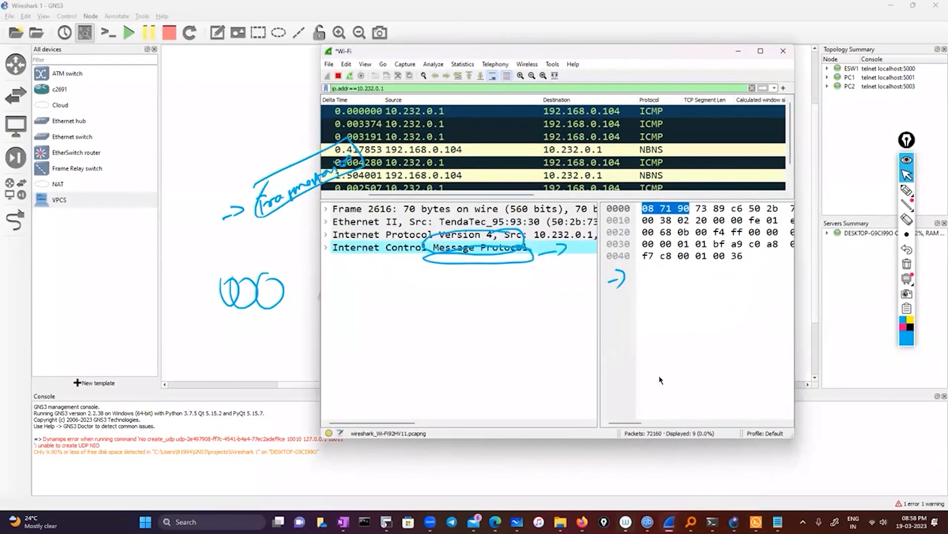
Step: Switch to the ESW1 FastEthernet1/1 to PC1 capture, maximise its window and filter the packets by icmp
{"action": "left_click", "coordinate": [635, 464]}
{"action": "left_click", "coordinate": [772, 44]}
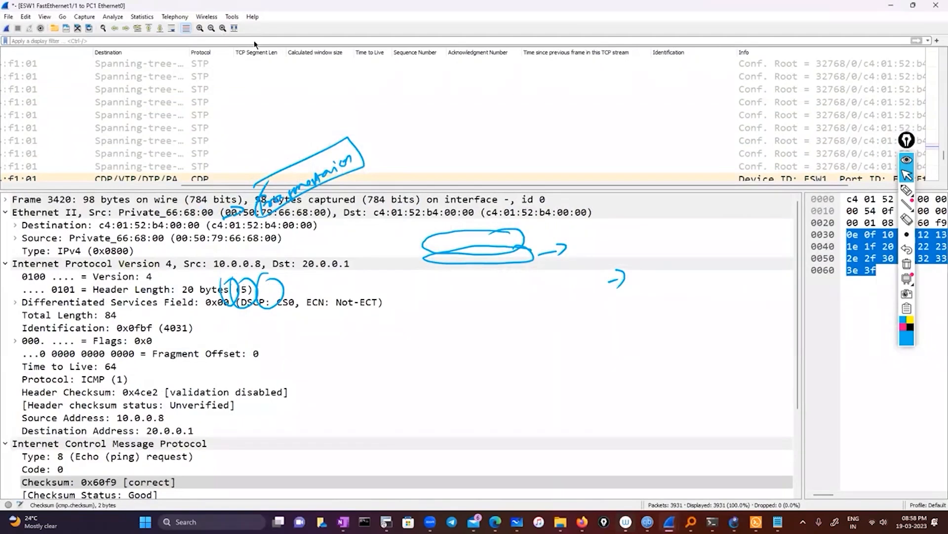
{"action": "left_click", "coordinate": [254, 41]}
{"action": "type", "text": "icmp"}
{"action": "key", "text": "Return"}
Step: Clear the old pen annotations and handwrite "IP identification" above a box containing 3761, with an arrow leading away from the box
{"action": "left_click", "coordinate": [907, 264]}
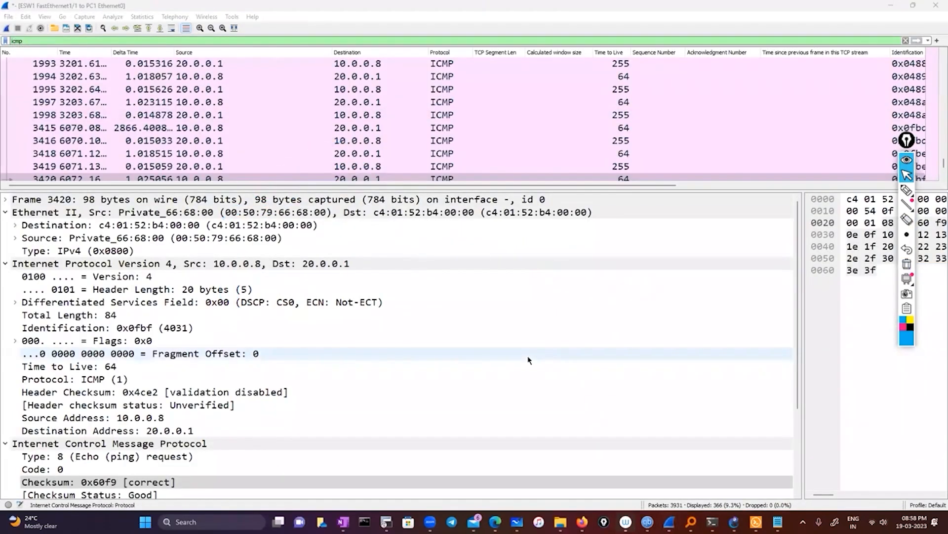
{"action": "left_click", "coordinate": [907, 190]}
{"action": "mouse_move", "coordinate": [420, 334]}
{"action": "left_mouse_down"}
{"action": "mouse_move", "coordinate": [519, 317]}
{"action": "mouse_move", "coordinate": [572, 286]}
{"action": "left_mouse_up"}
{"action": "mouse_move", "coordinate": [449, 348]}
{"action": "left_mouse_down"}
{"action": "mouse_move", "coordinate": [587, 335]}
{"action": "mouse_move", "coordinate": [471, 391]}
{"action": "left_mouse_up"}
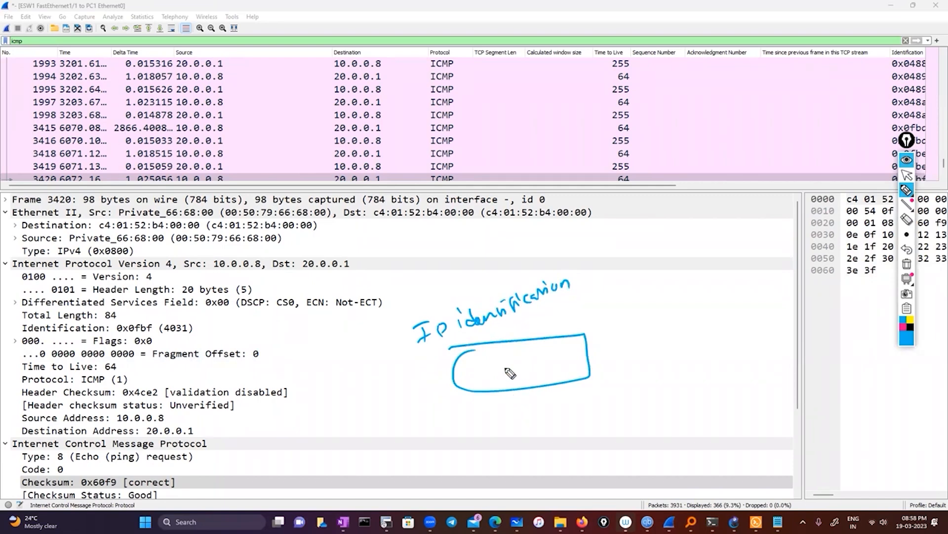
{"action": "mouse_move", "coordinate": [500, 357]}
{"action": "left_mouse_down"}
{"action": "mouse_move", "coordinate": [508, 371]}
{"action": "mouse_move", "coordinate": [546, 370]}
{"action": "left_mouse_up"}
{"action": "left_click_drag", "start_coordinate": [601, 361], "coordinate": [725, 352]}
{"action": "mouse_move", "coordinate": [711, 345]}
{"action": "left_mouse_down"}
{"action": "mouse_move", "coordinate": [725, 353]}
{"action": "mouse_move", "coordinate": [700, 361]}
{"action": "left_mouse_up"}
{"action": "mouse_move", "coordinate": [617, 322]}
{"action": "left_mouse_down"}
{"action": "mouse_move", "coordinate": [624, 336]}
{"action": "mouse_move", "coordinate": [644, 336]}
{"action": "left_mouse_up"}
{"action": "left_click_drag", "start_coordinate": [613, 338], "coordinate": [665, 328]}
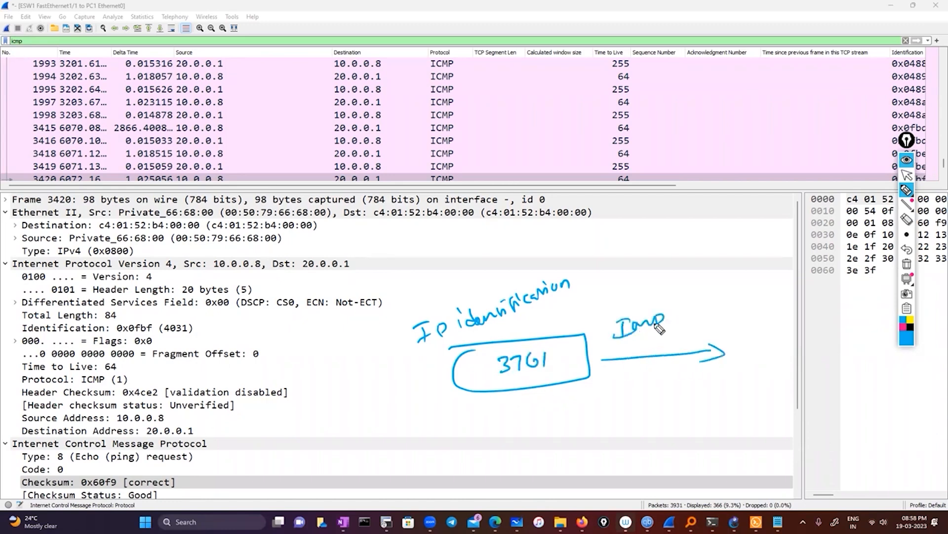
{"action": "left_click", "coordinate": [907, 219]}
{"action": "left_click_drag", "start_coordinate": [615, 331], "coordinate": [662, 320]}
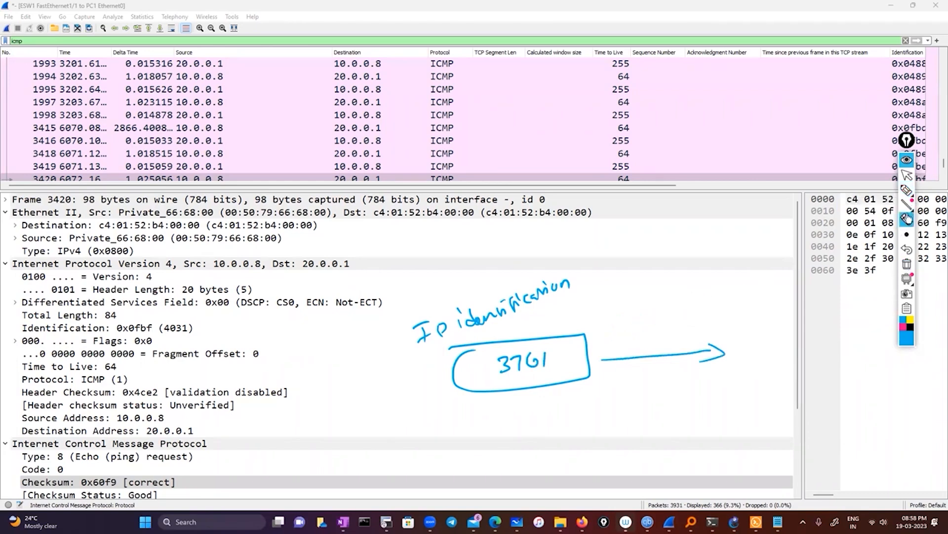
Step: Handwrite "ICMP request" over the arrow, and add a circled 4, a second arrow and the label "IP identification number"
{"action": "left_click", "coordinate": [906, 192]}
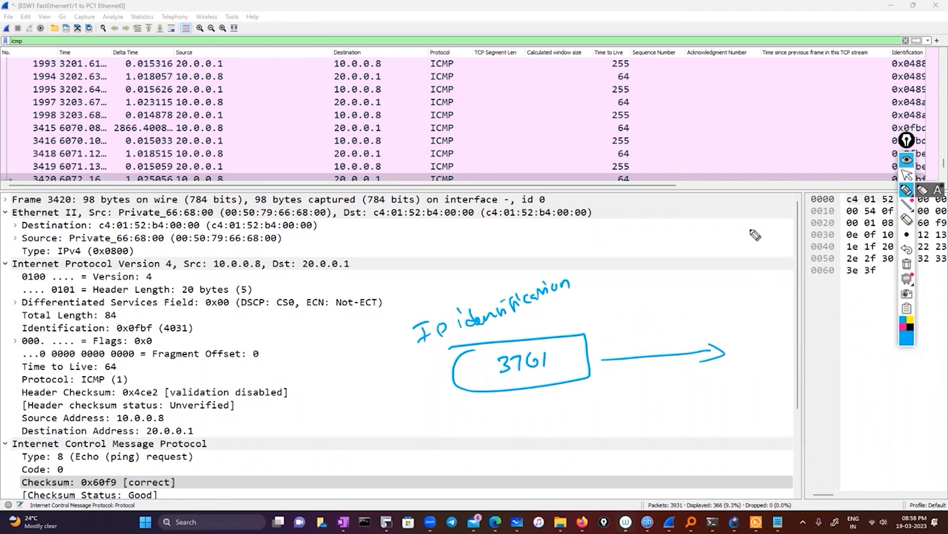
{"action": "mouse_move", "coordinate": [616, 324]}
{"action": "left_mouse_down"}
{"action": "mouse_move", "coordinate": [634, 333]}
{"action": "mouse_move", "coordinate": [745, 307]}
{"action": "left_mouse_up"}
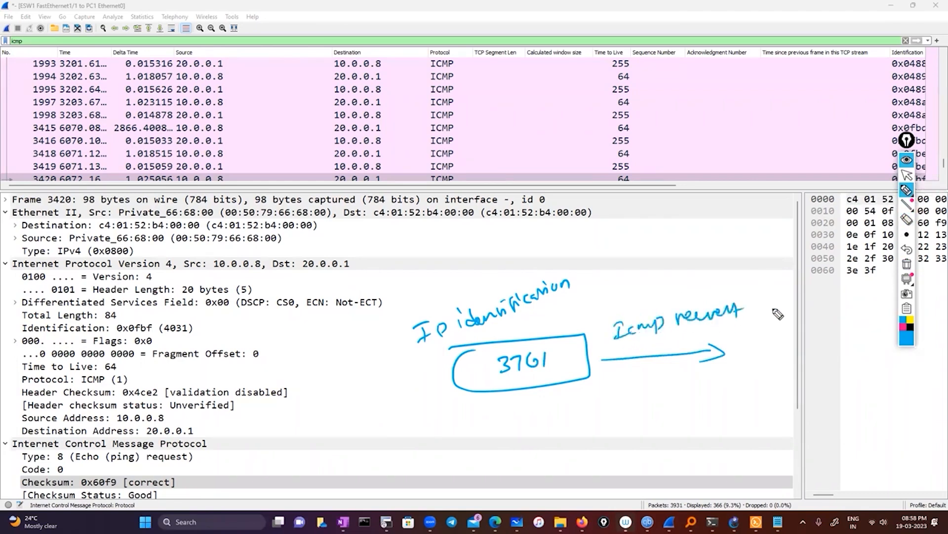
{"action": "left_click_drag", "start_coordinate": [633, 270], "coordinate": [639, 299]}
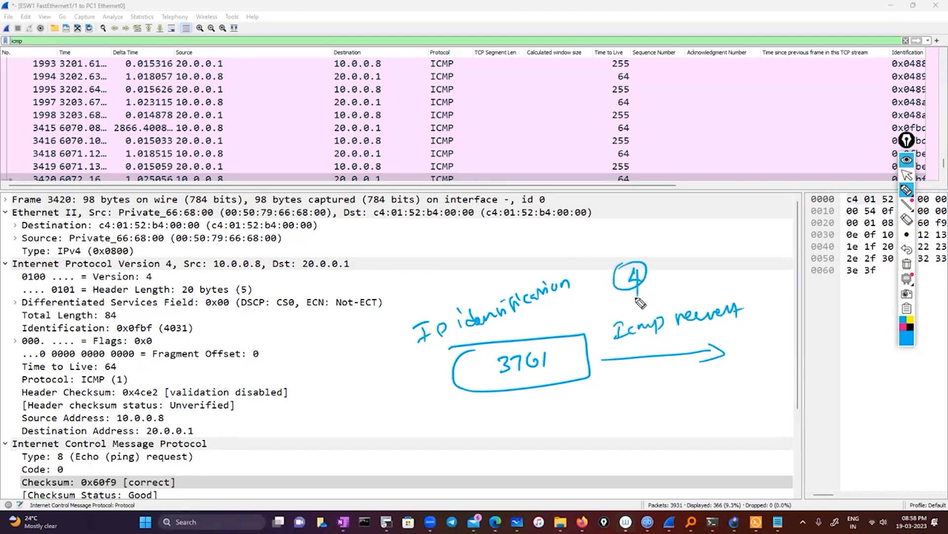
{"action": "left_click_drag", "start_coordinate": [617, 393], "coordinate": [739, 388]}
{"action": "left_click_drag", "start_coordinate": [723, 378], "coordinate": [727, 394]}
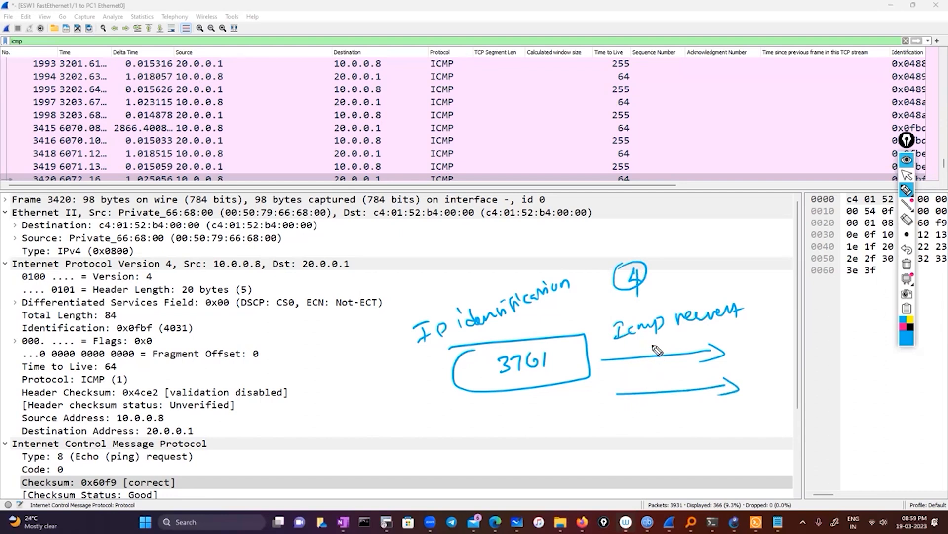
{"action": "mouse_move", "coordinate": [651, 346]}
{"action": "left_mouse_down"}
{"action": "mouse_move", "coordinate": [642, 360]}
{"action": "mouse_move", "coordinate": [682, 331]}
{"action": "mouse_move", "coordinate": [708, 341]}
{"action": "mouse_move", "coordinate": [755, 335]}
{"action": "mouse_move", "coordinate": [853, 300]}
{"action": "left_mouse_up"}
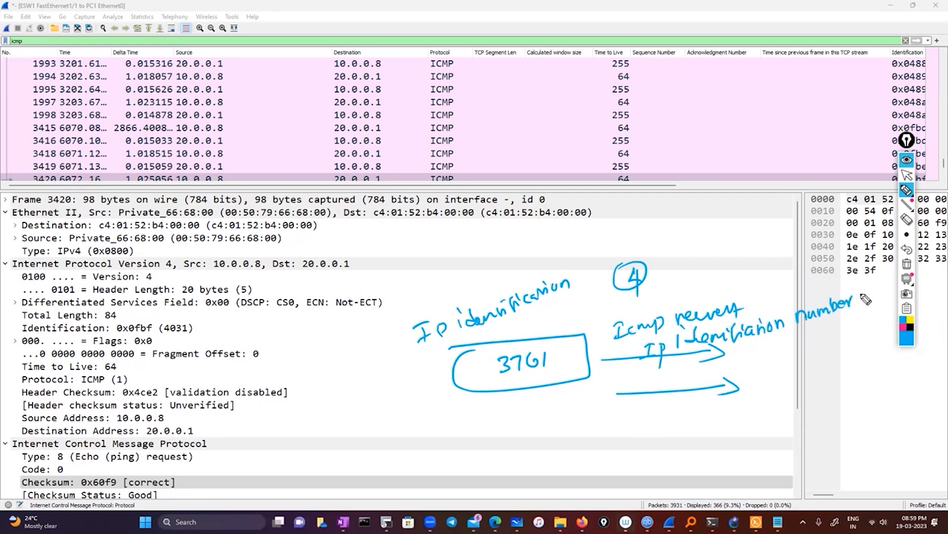
Step: Return to pointer mode and replace the display filter with ip.addr==20.0.0.1
{"action": "mouse_move", "coordinate": [909, 196]}
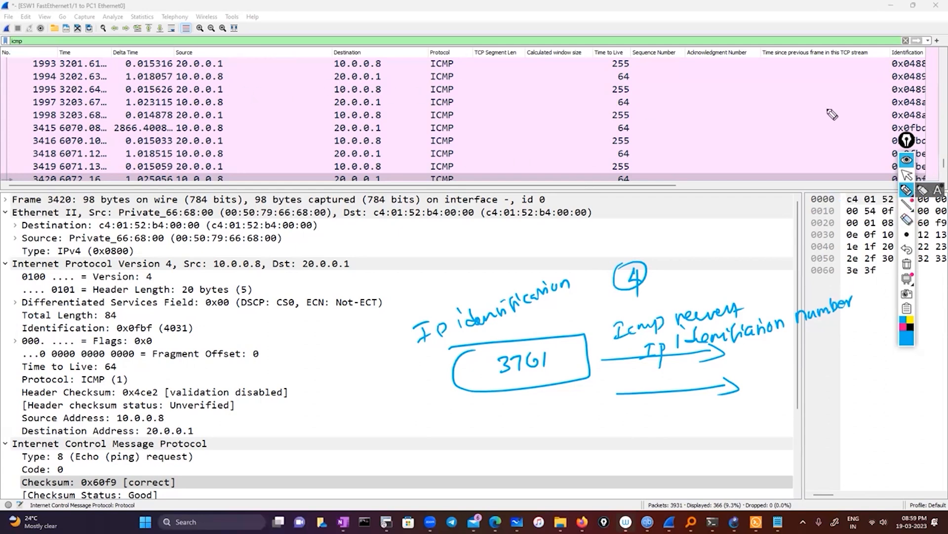
{"action": "left_click", "coordinate": [907, 175]}
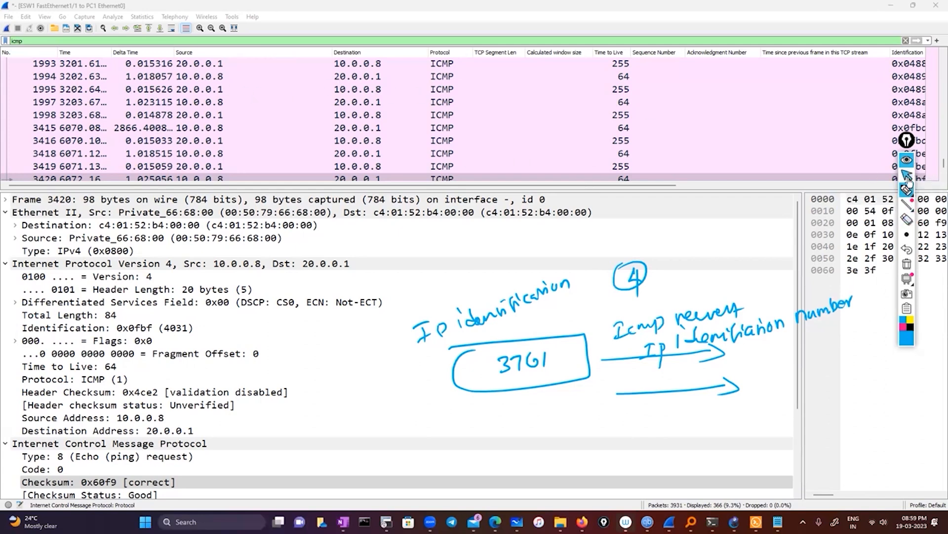
{"action": "double_click", "coordinate": [39, 40]}
{"action": "type", "text": "iop"}
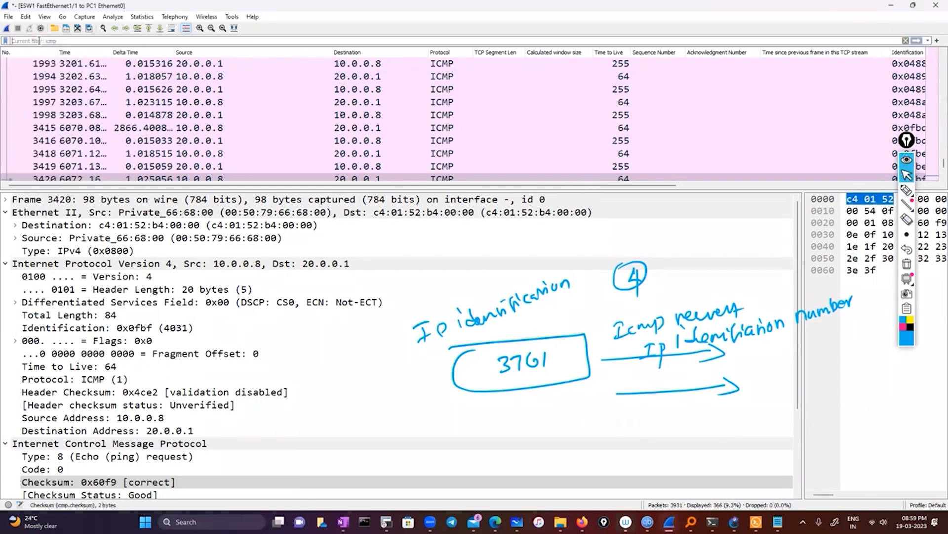
{"action": "key", "text": "BackSpace"}
{"action": "key", "text": "BackSpace"}
{"action": "type", "text": "p.addrr"}
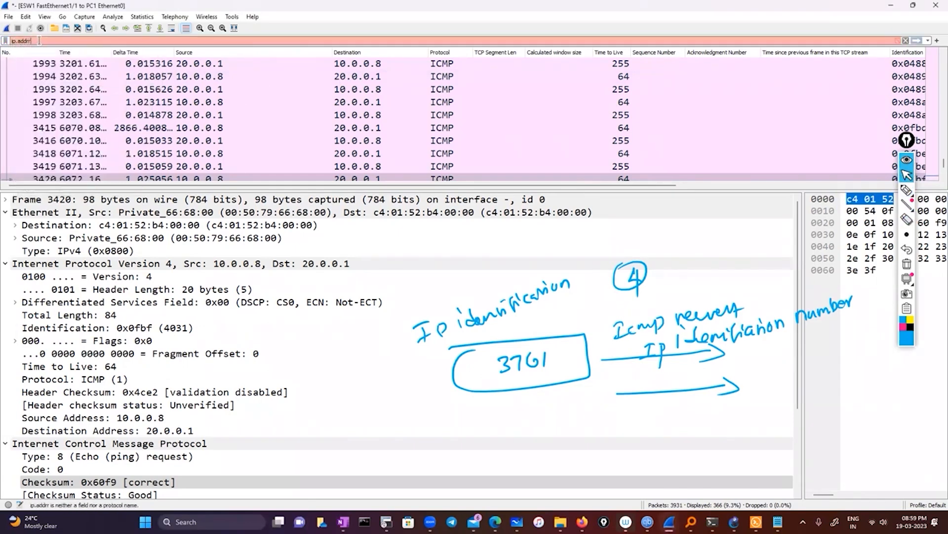
{"action": "key", "text": "BackSpace"}
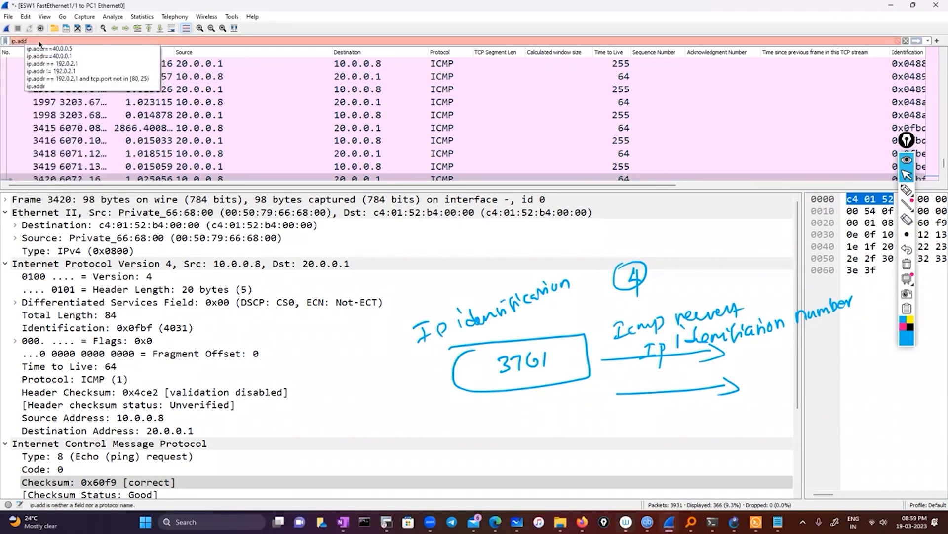
{"action": "type", "text": "== "}
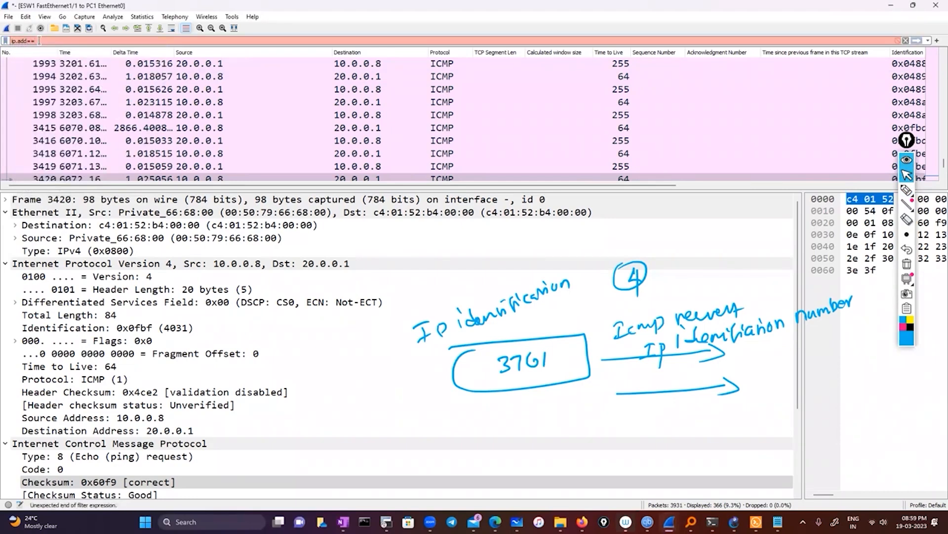
{"action": "type", "text": "20.0.0.1"}
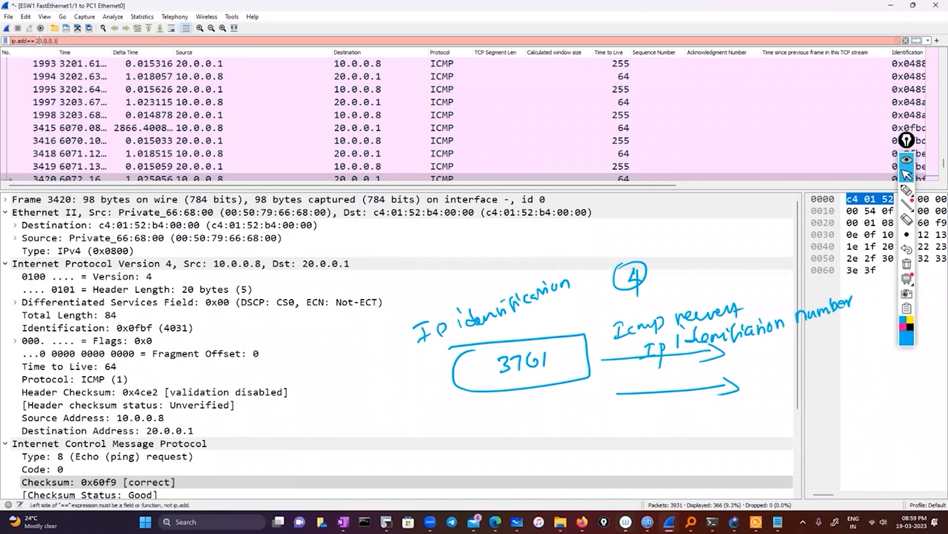
{"action": "key", "text": "BackSpace"}
{"action": "key", "text": "BackSpace"}
{"action": "key", "text": "BackSpace"}
{"action": "key", "text": "BackSpace"}
{"action": "key", "text": "BackSpace"}
{"action": "key", "text": "BackSpace"}
{"action": "key", "text": "BackSpace"}
{"action": "key", "text": "BackSpace"}
{"action": "key", "text": "BackSpace"}
{"action": "key", "text": "BackSpace"}
{"action": "key", "text": "BackSpace"}
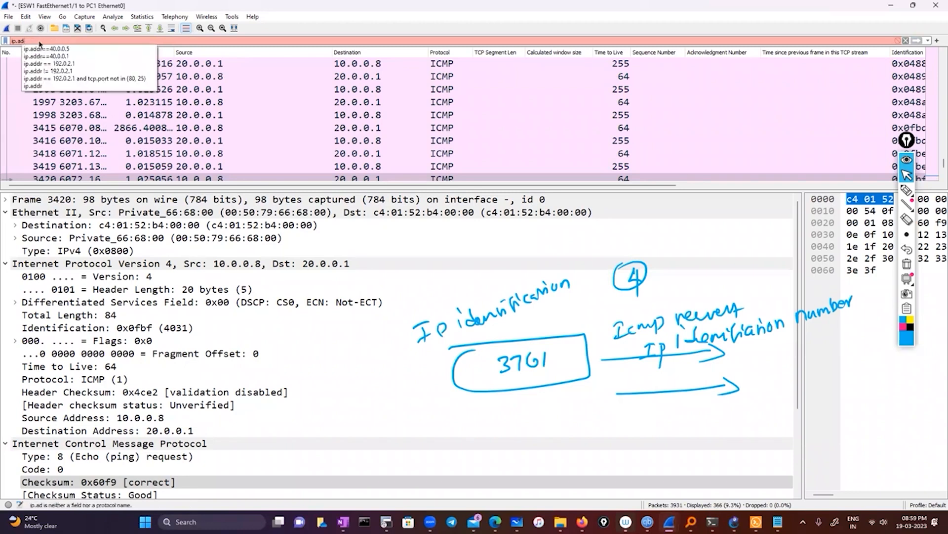
{"action": "key", "text": "Down"}
{"action": "key", "text": "Return"}
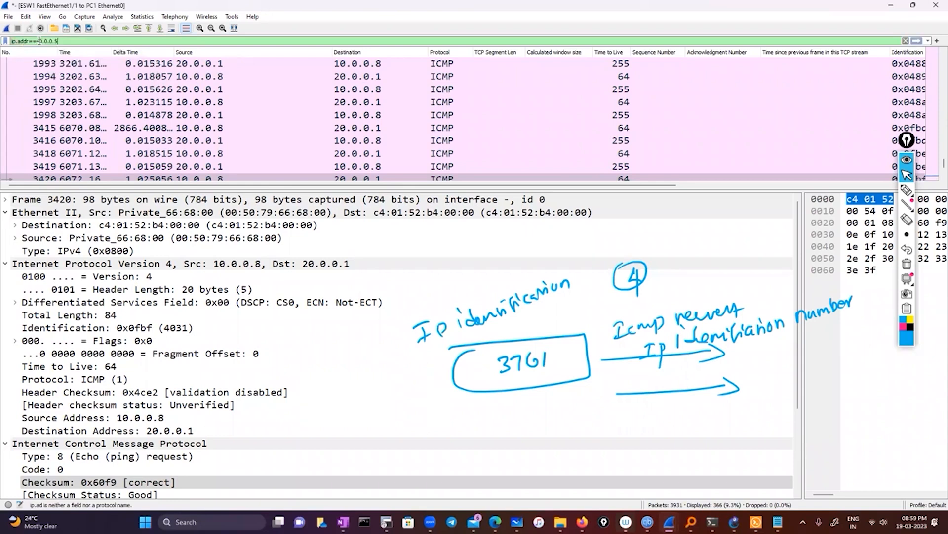
{"action": "key", "text": "BackSpace"}
{"action": "key", "text": "BackSpace"}
{"action": "key", "text": "BackSpace"}
{"action": "key", "text": "BackSpace"}
{"action": "key", "text": "BackSpace"}
{"action": "key", "text": "BackSpace"}
{"action": "key", "text": "BackSpace"}
{"action": "key", "text": "BackSpace"}
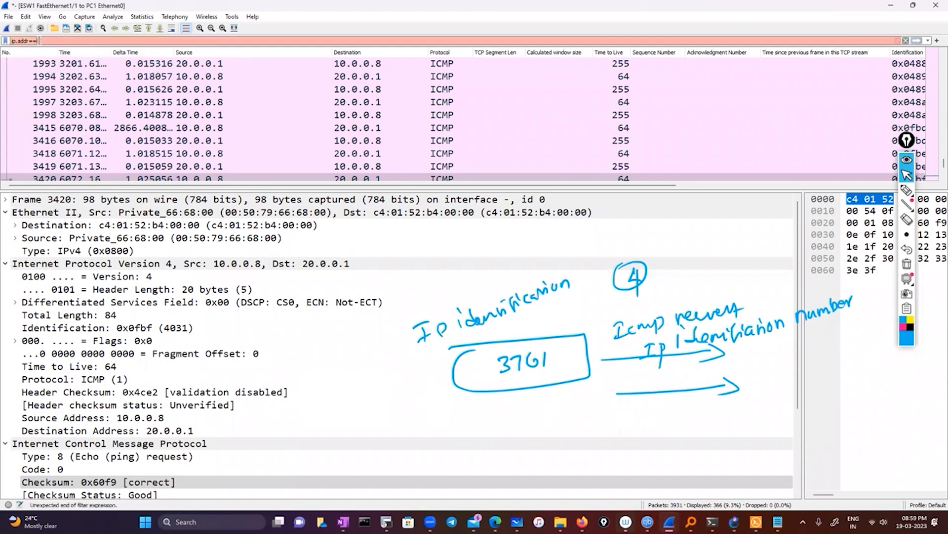
{"action": "type", "text": "20.0.0.1"}
{"action": "key", "text": "Return"}
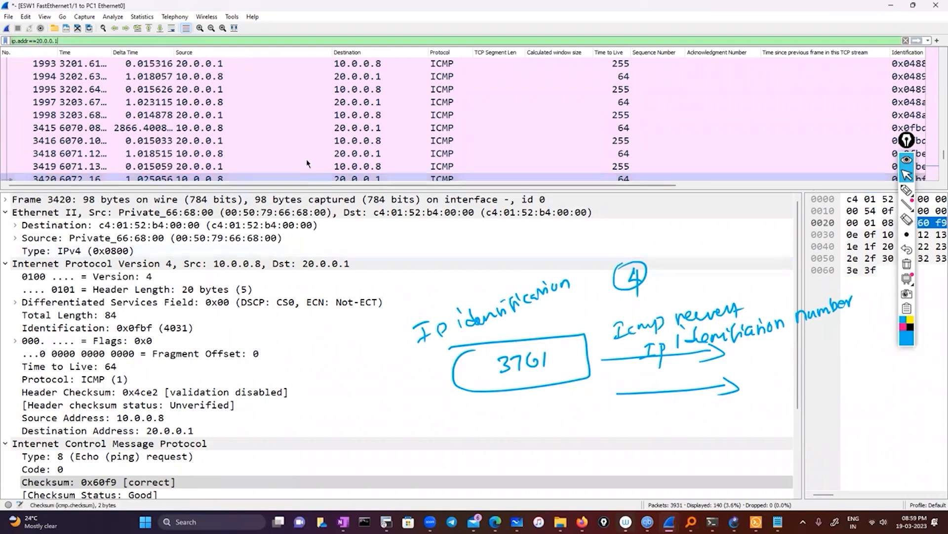
Step: Examine the Identification and Info columns of the echo requests and replies alongside packet 3420's Identification field
{"action": "scroll", "coordinate": [304, 119], "scroll_direction": "down", "scroll_amount": 3}
{"action": "left_click_drag", "start_coordinate": [283, 188], "coordinate": [511, 44]}
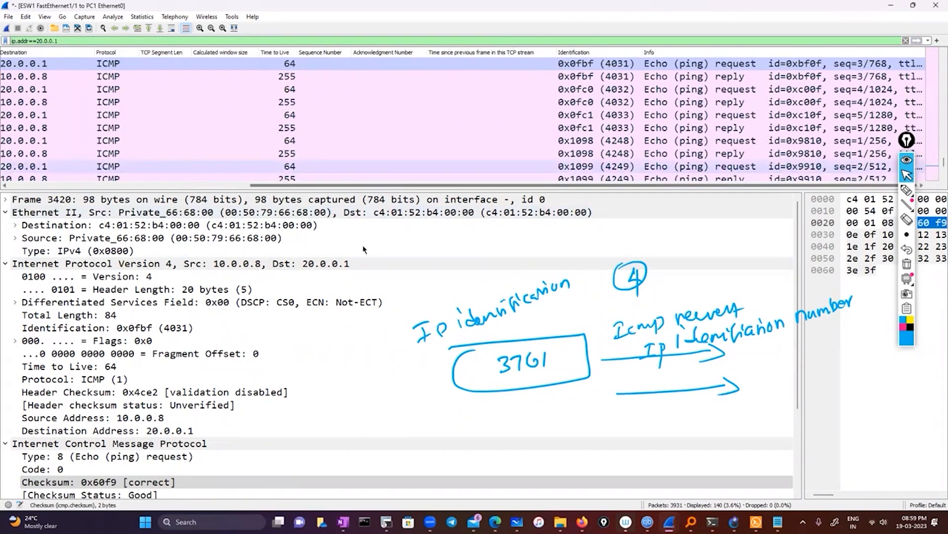
{"action": "left_click", "coordinate": [118, 332]}
{"action": "right_click", "coordinate": [125, 330]}
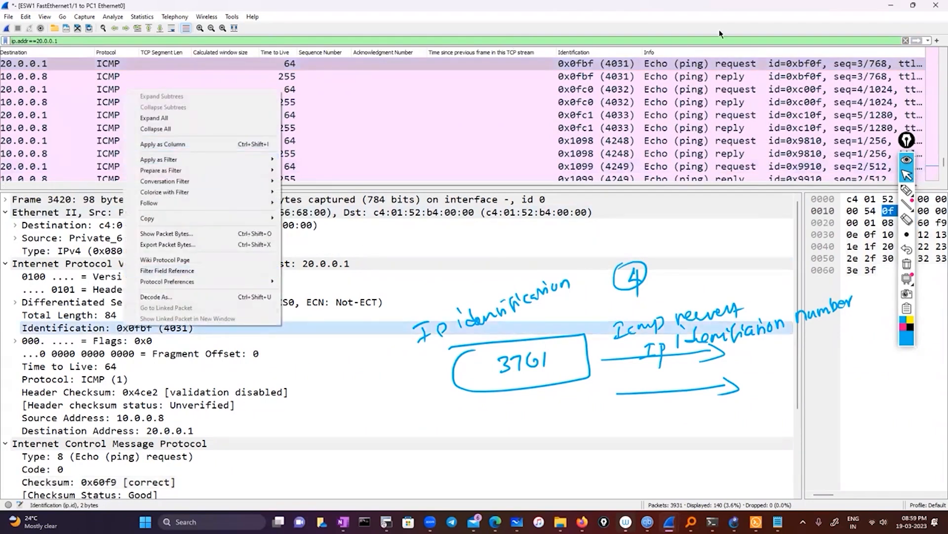
{"action": "left_click", "coordinate": [608, 65]}
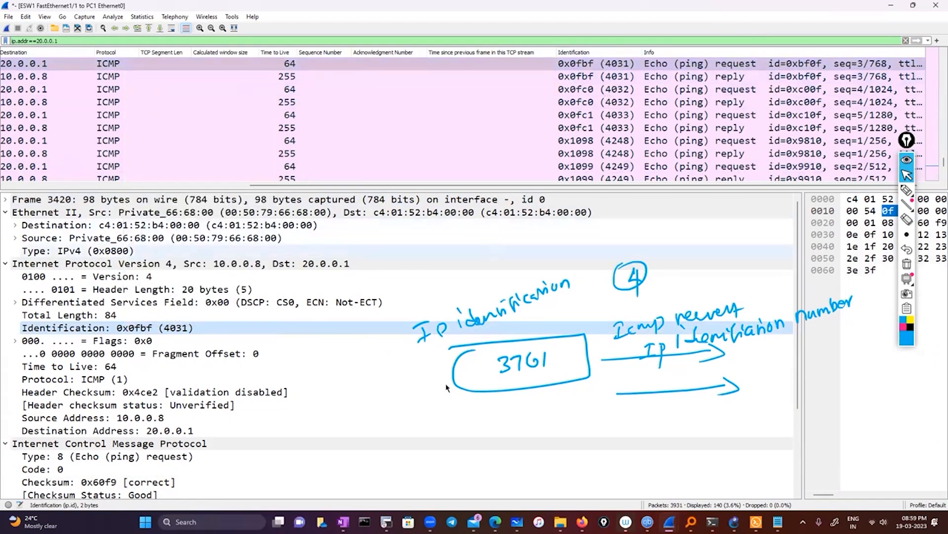
Step: Clear the annotations, then outline the first echo request and reply pair and circle both of their 4031 identification numbers
{"action": "left_click", "coordinate": [882, 273]}
{"action": "left_click", "coordinate": [907, 263]}
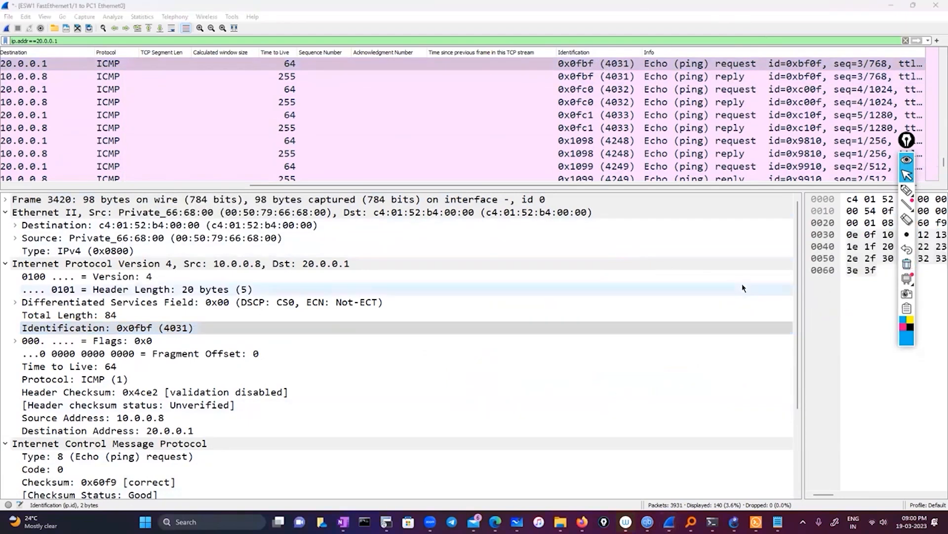
{"action": "left_click", "coordinate": [907, 191]}
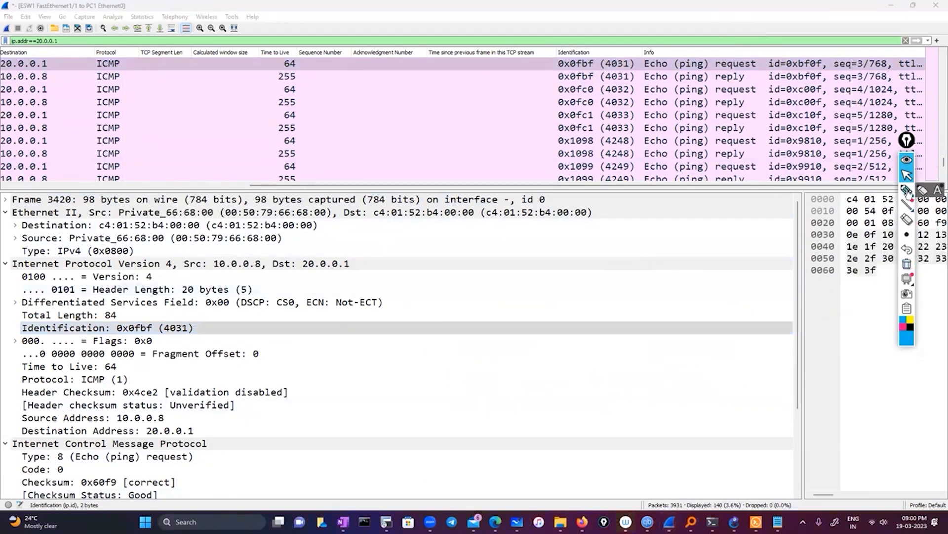
{"action": "left_click", "coordinate": [907, 192]}
{"action": "mouse_move", "coordinate": [579, 56]}
{"action": "left_mouse_down"}
{"action": "mouse_move", "coordinate": [547, 83]}
{"action": "mouse_move", "coordinate": [750, 92]}
{"action": "mouse_move", "coordinate": [766, 48]}
{"action": "mouse_move", "coordinate": [573, 53]}
{"action": "left_mouse_up"}
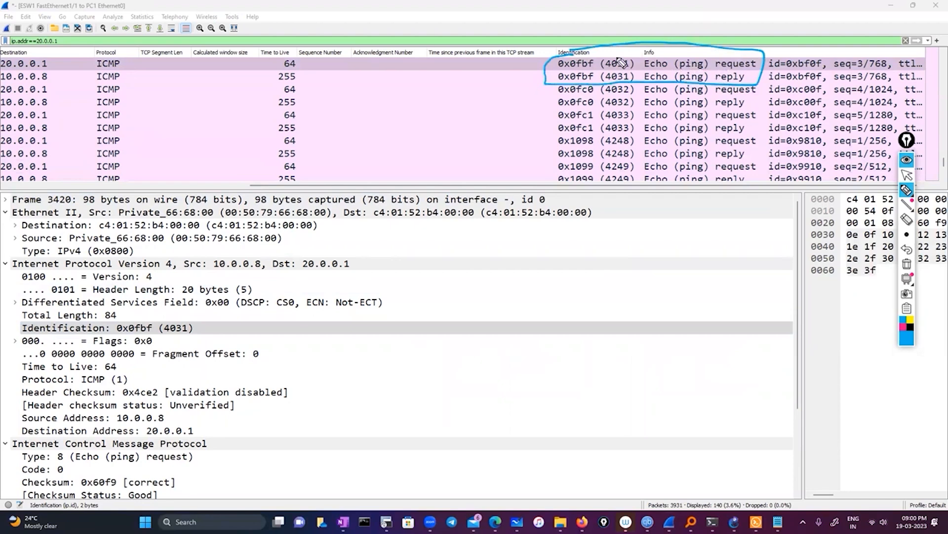
{"action": "mouse_move", "coordinate": [609, 60]}
{"action": "left_mouse_down"}
{"action": "mouse_move", "coordinate": [635, 69]}
{"action": "mouse_move", "coordinate": [604, 79]}
{"action": "mouse_move", "coordinate": [632, 78]}
{"action": "left_mouse_up"}
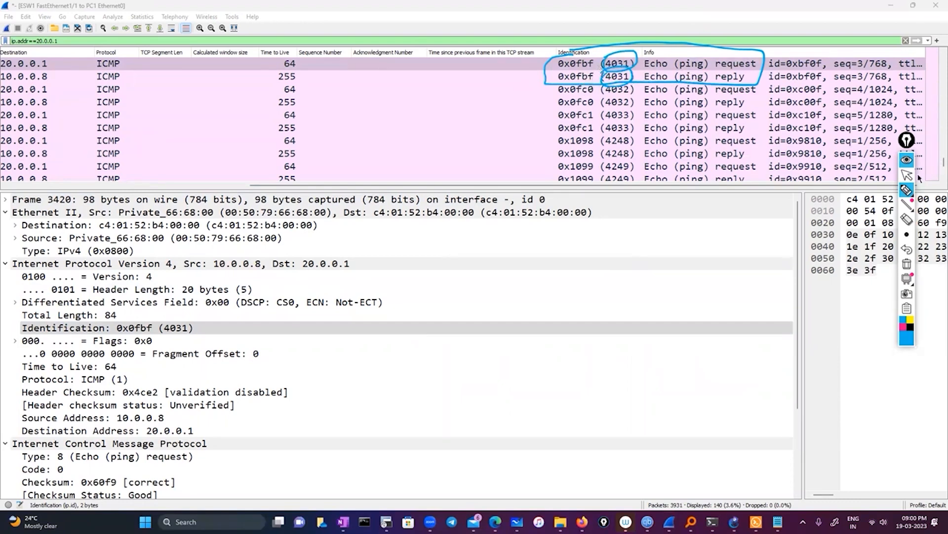
Step: Return to pointer mode and remove the Identification column from the packet list
{"action": "left_click", "coordinate": [907, 174]}
{"action": "right_click", "coordinate": [593, 53]}
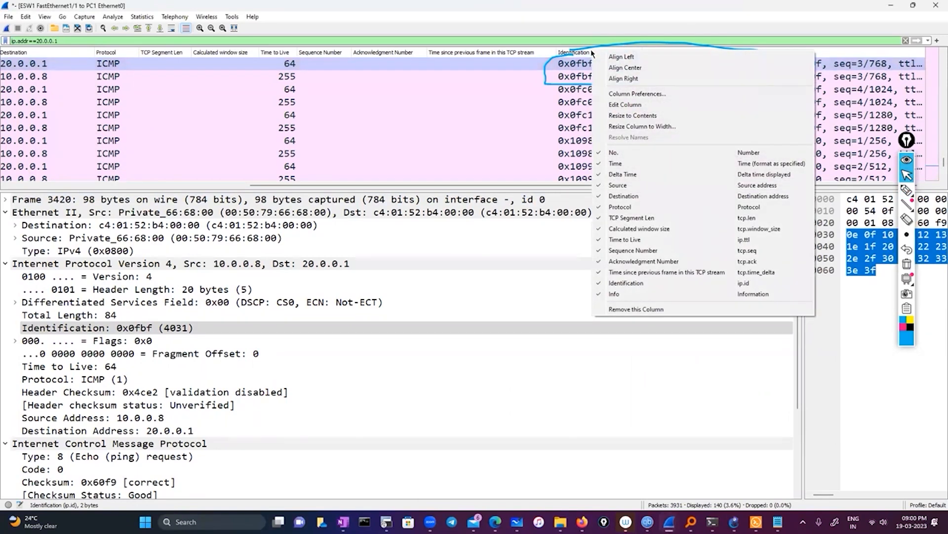
{"action": "left_click", "coordinate": [644, 309]}
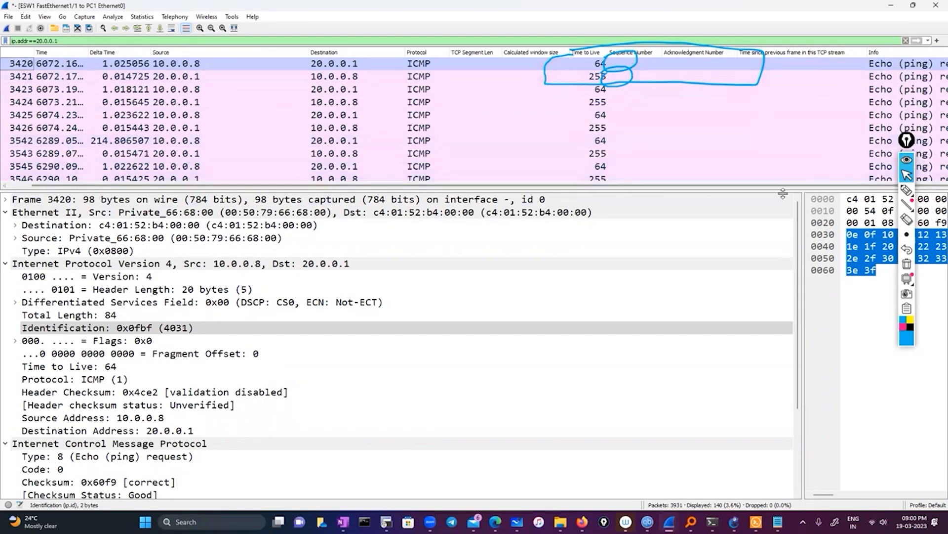
Step: Add packet 3420's Identification field back as a packet list column and restore the capture window to its smaller size
{"action": "left_click_drag", "start_coordinate": [864, 52], "coordinate": [867, 53]}
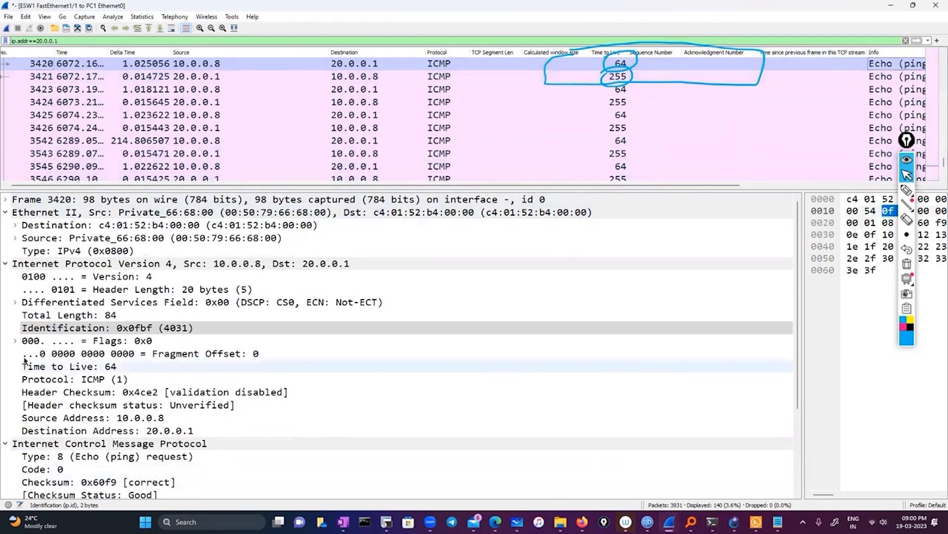
{"action": "right_click", "coordinate": [76, 332]}
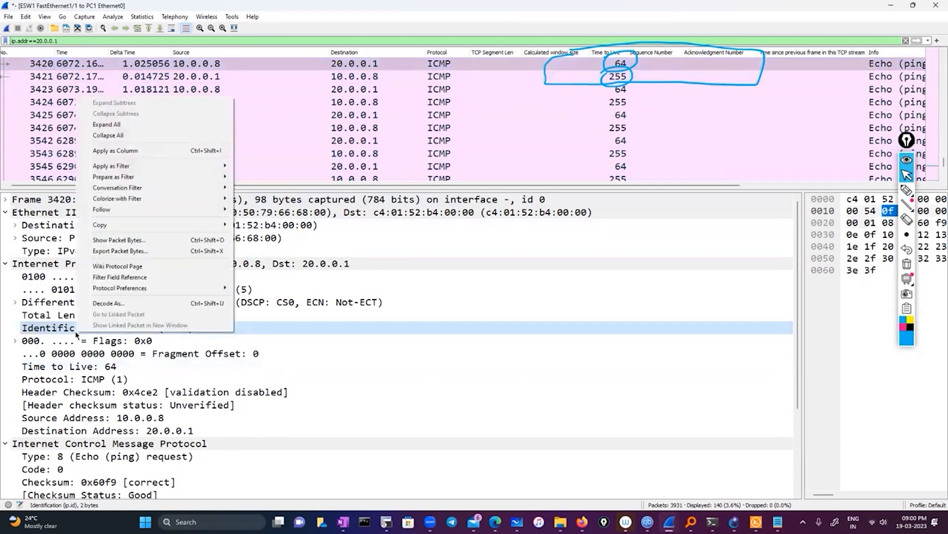
{"action": "left_click", "coordinate": [127, 151]}
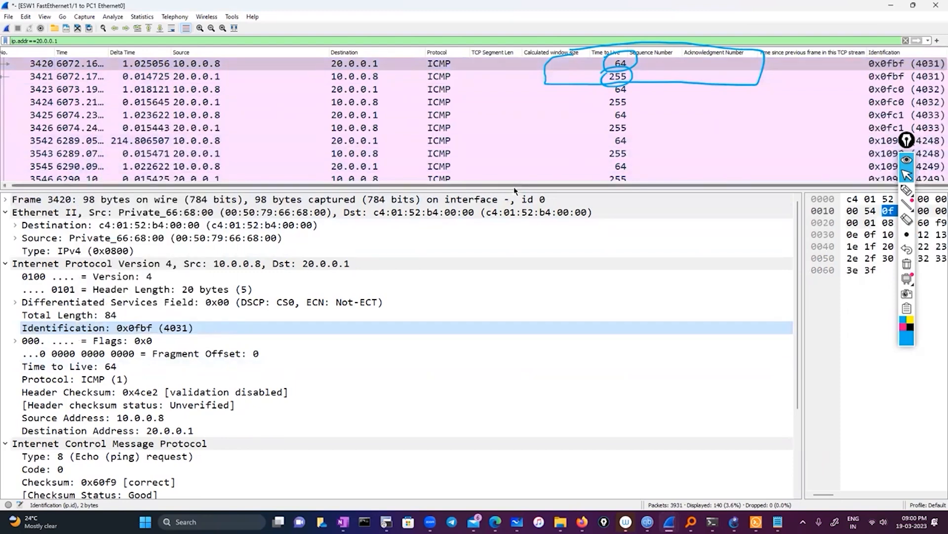
{"action": "left_click", "coordinate": [901, 65]}
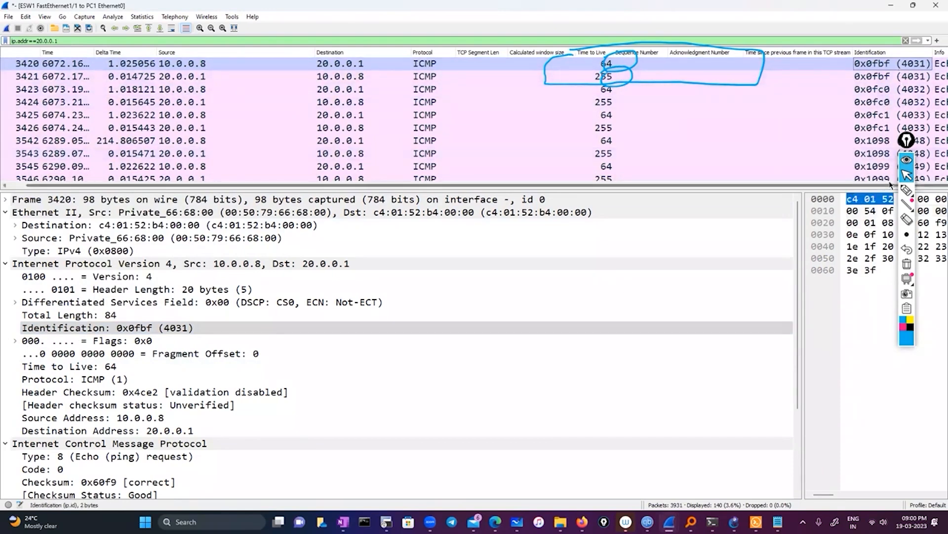
{"action": "left_click", "coordinate": [913, 5]}
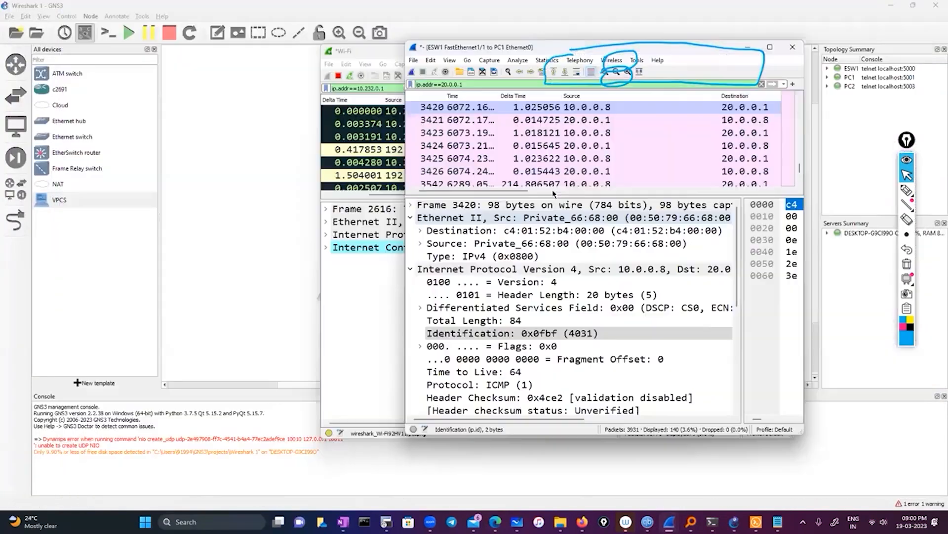
Step: Examine the Identification and Info columns across the ESW1 capture's echo requests and replies, selecting the echo reply with identification 46
{"action": "left_click_drag", "start_coordinate": [554, 191], "coordinate": [712, 198]}
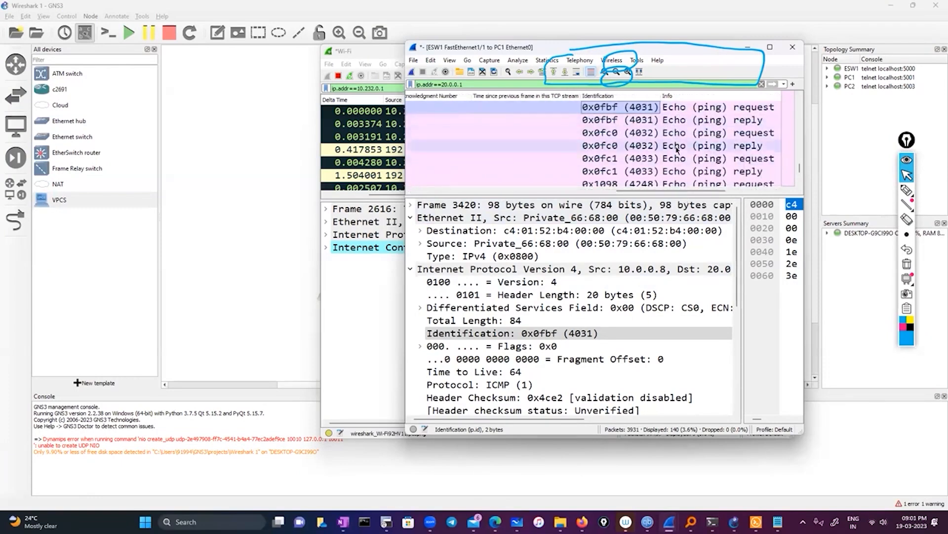
{"action": "scroll", "coordinate": [670, 168], "scroll_direction": "down", "scroll_amount": 1}
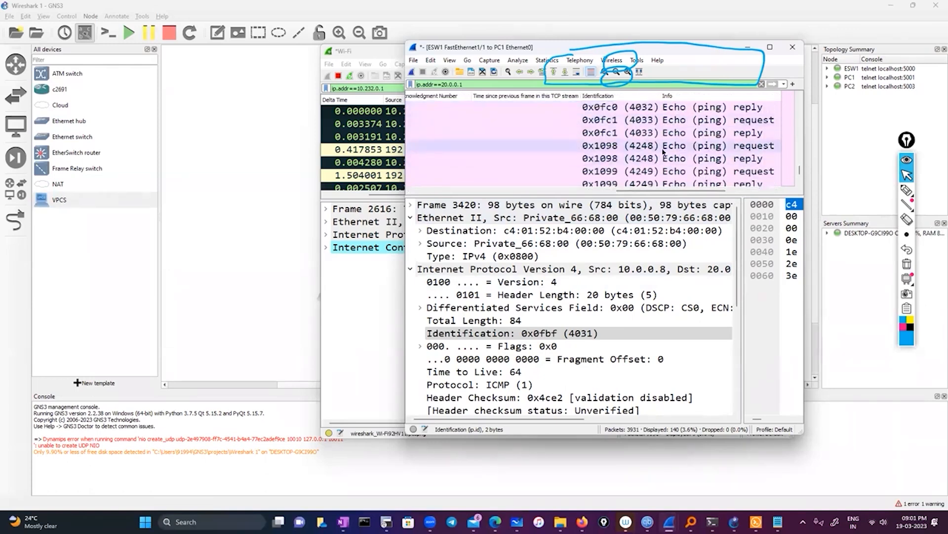
{"action": "scroll", "coordinate": [664, 153], "scroll_direction": "up", "scroll_amount": 1}
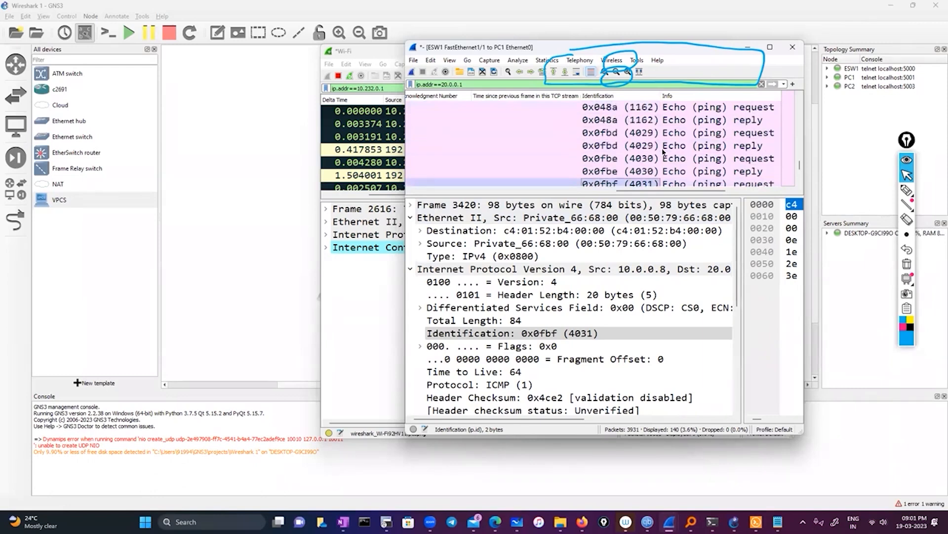
{"action": "scroll", "coordinate": [664, 152], "scroll_direction": "up", "scroll_amount": 15}
{"action": "scroll", "coordinate": [663, 152], "scroll_direction": "up", "scroll_amount": 5}
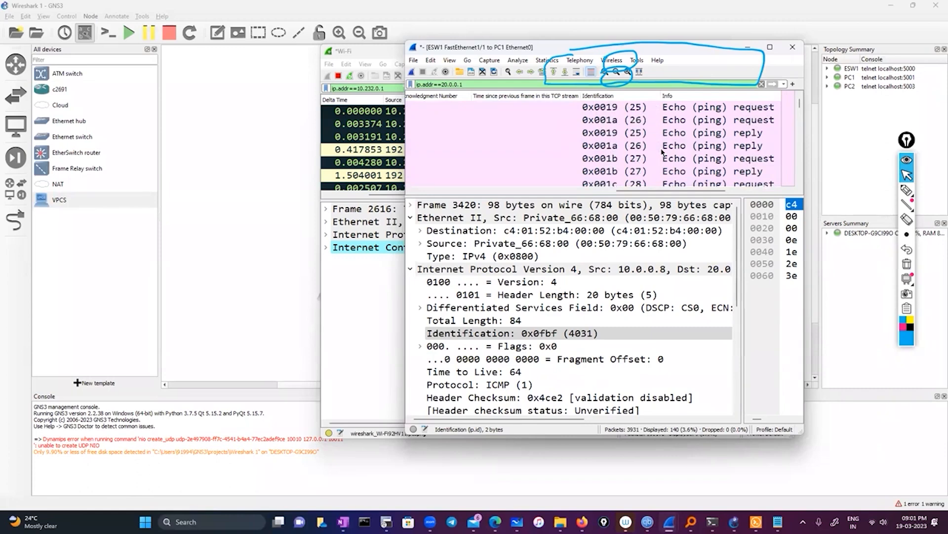
{"action": "scroll", "coordinate": [663, 152], "scroll_direction": "down", "scroll_amount": 5}
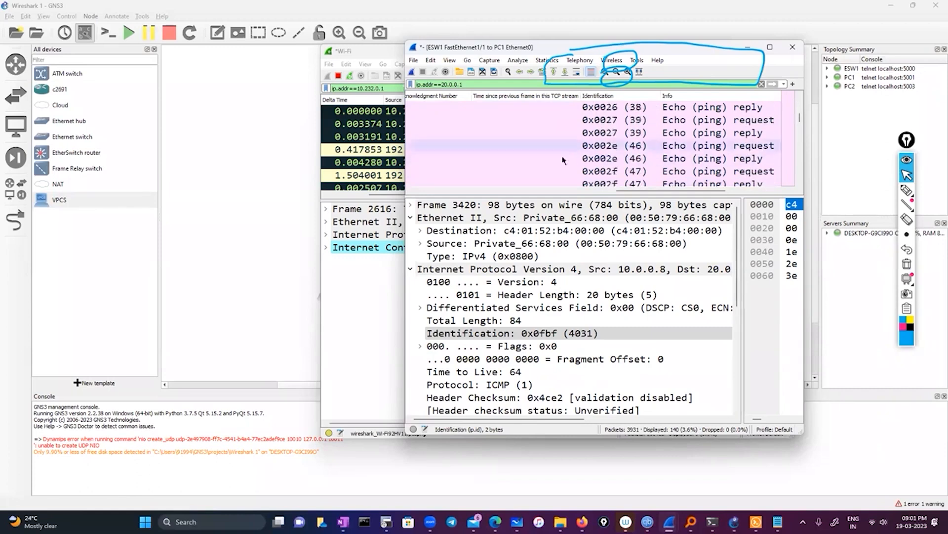
{"action": "left_click", "coordinate": [550, 158]}
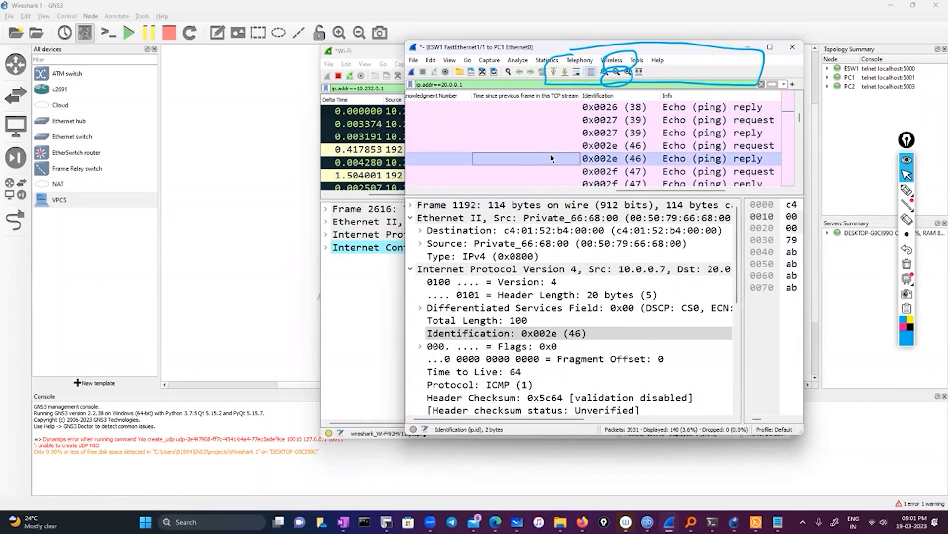
{"action": "scroll", "coordinate": [551, 156], "scroll_direction": "up", "scroll_amount": 5}
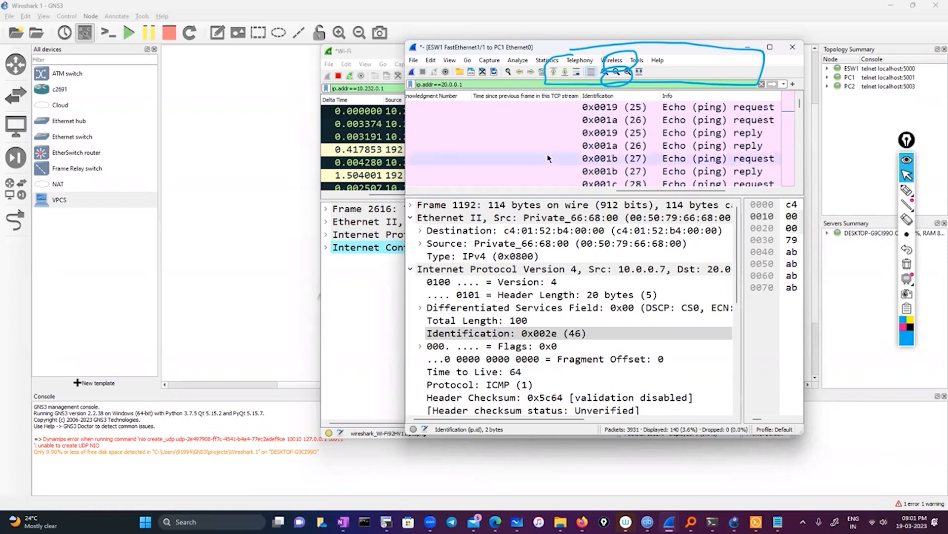
{"action": "scroll", "coordinate": [547, 158], "scroll_direction": "down", "scroll_amount": 10}
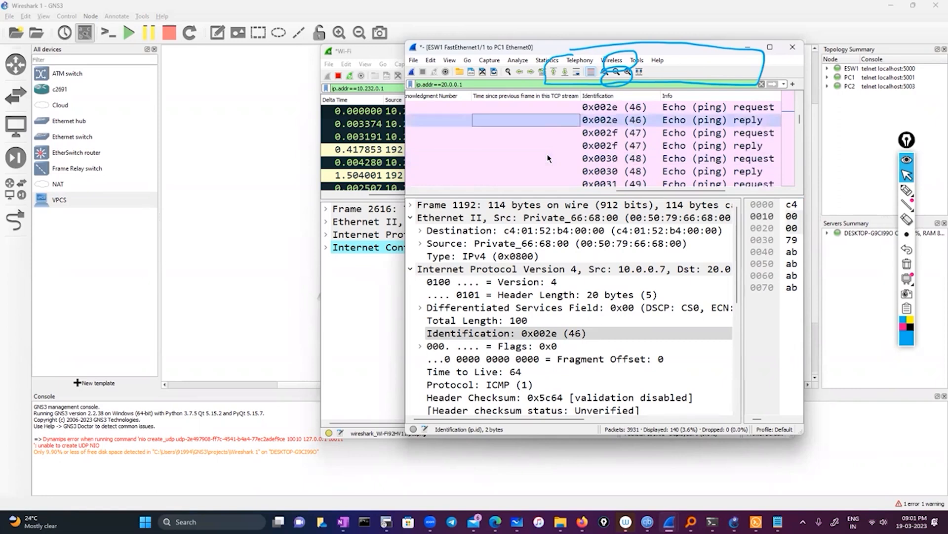
{"action": "scroll", "coordinate": [547, 153], "scroll_direction": "down", "scroll_amount": 10}
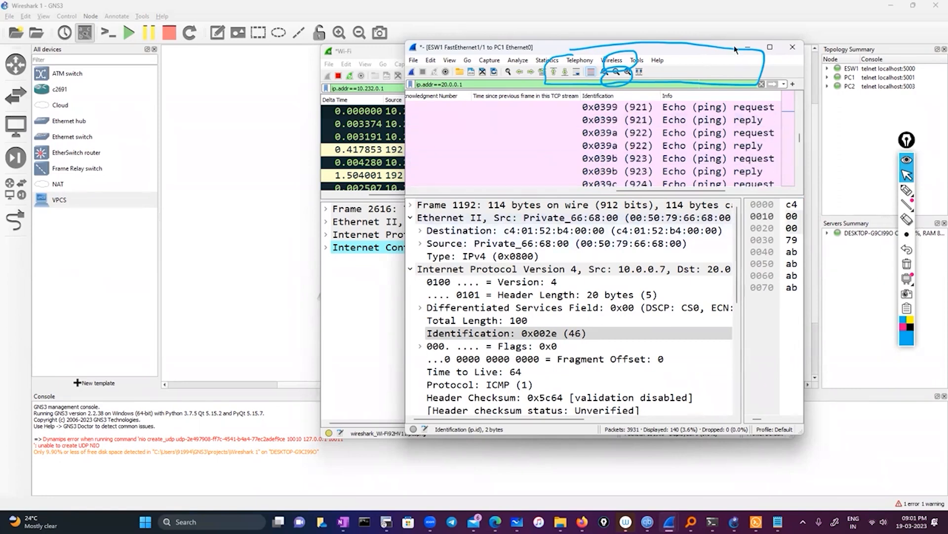
Step: Clear the screen annotations and minimise the ESW1 FastEthernet1/1 to PC1 capture window, leaving the Wi-Fi capture in view
{"action": "left_click", "coordinate": [903, 269]}
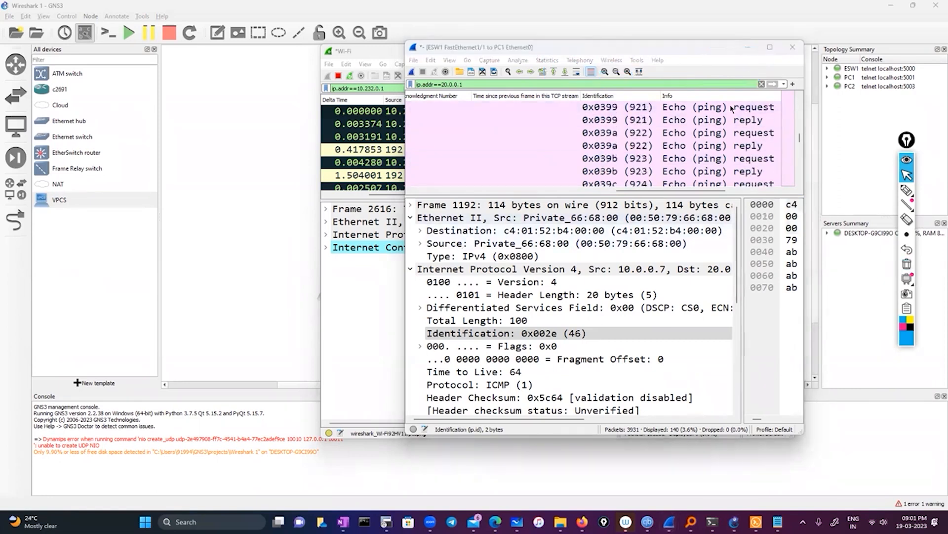
{"action": "left_click", "coordinate": [748, 48]}
{"action": "mouse_move", "coordinate": [692, 522]}
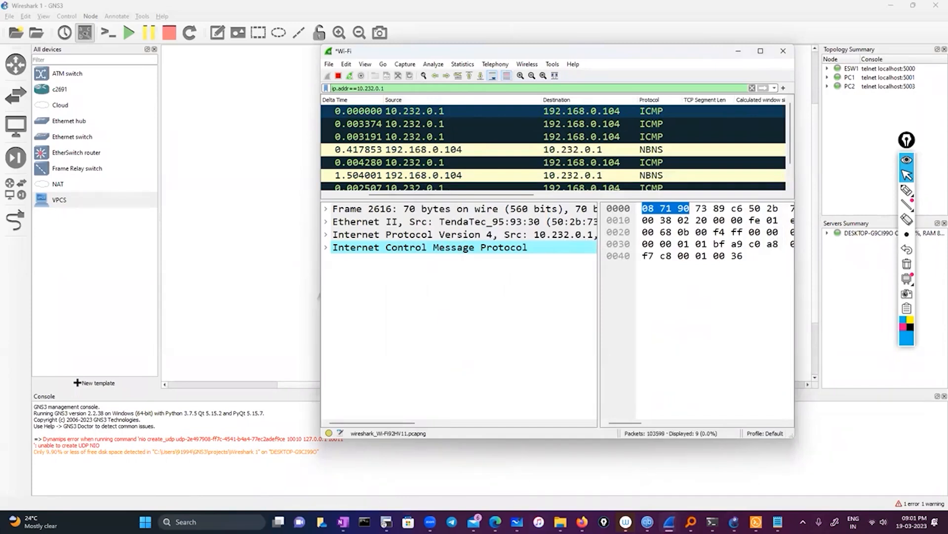
{"action": "left_click", "coordinate": [712, 522]}
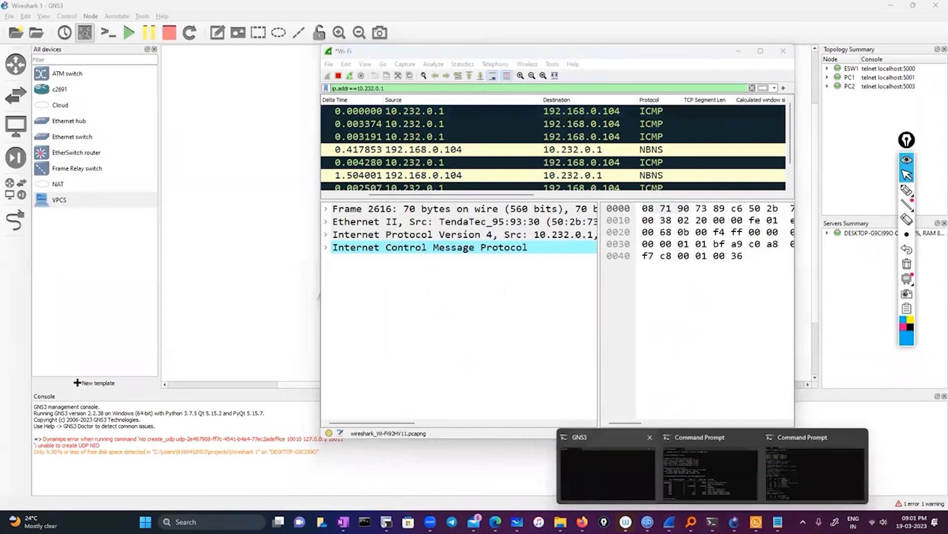
Step: Open Windows PowerShell and run a timestamped ping with ping.exe -n 5000 8.8.8.8 | ForEach {"{0} - {1}" -f (Get-Date),$_}
{"action": "left_click", "coordinate": [213, 522]}
{"action": "type", "text": "pow"}
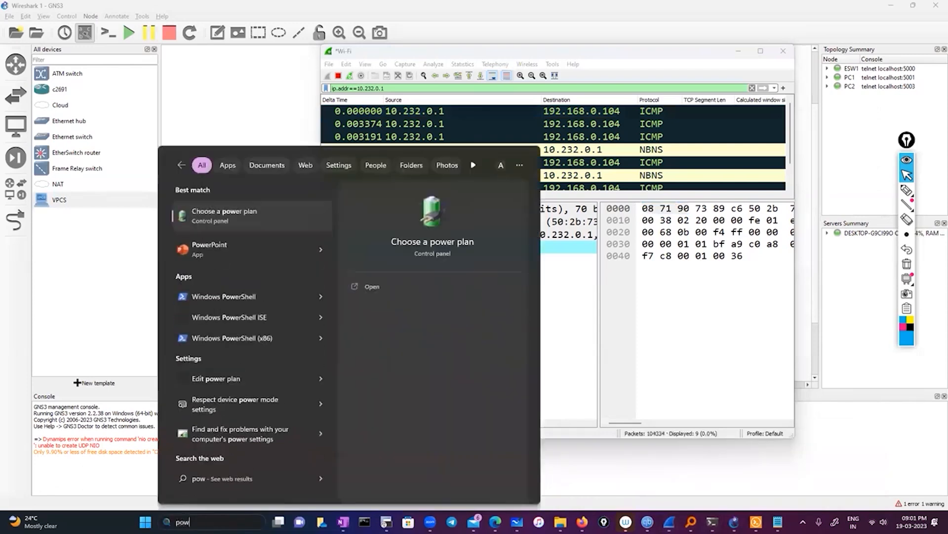
{"action": "type", "text": "er"}
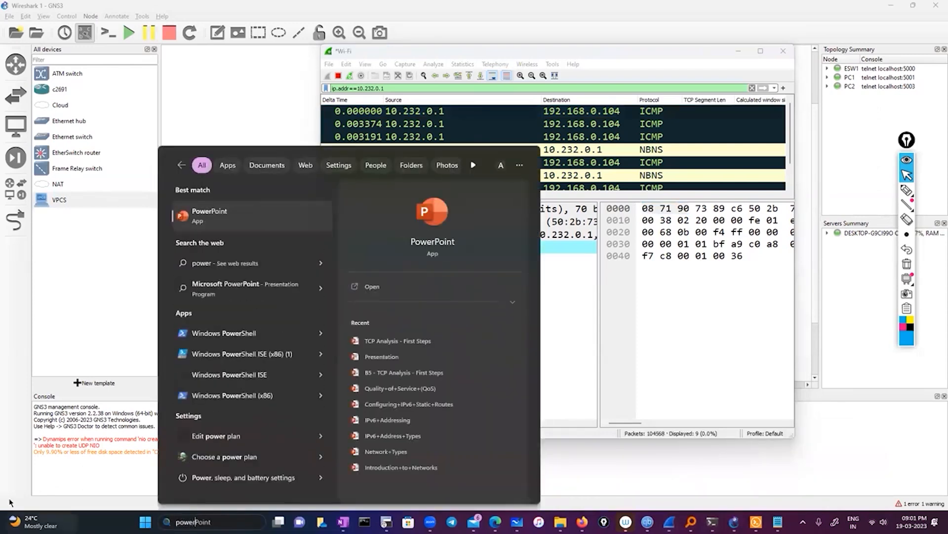
{"action": "key", "text": "Escape"}
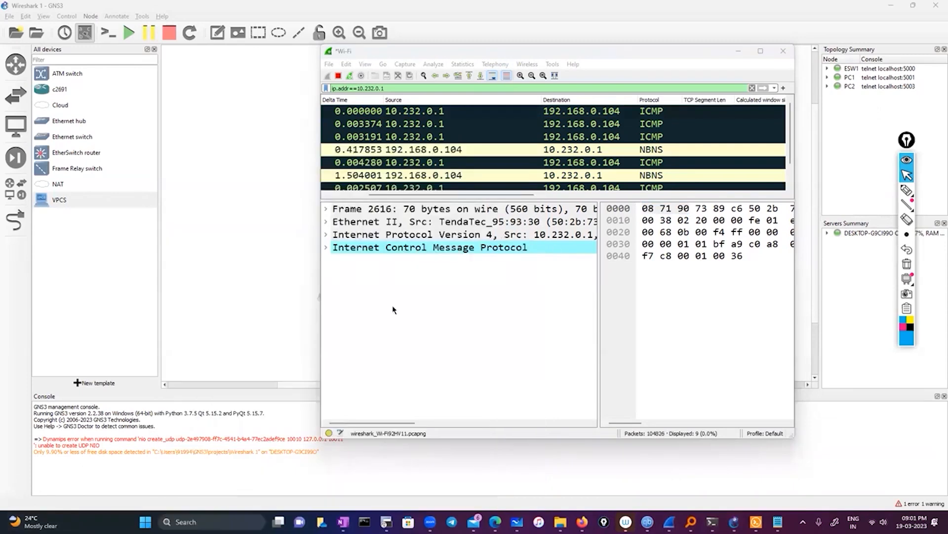
{"action": "type", "text": ".\\iperf3.exe -c  117.102.109.186"}
{"action": "key", "text": "Escape"}
{"action": "type", "text": "ping.exe -n 5000 8.8.8.8 | ForEach {\"{0} - {1}\" -f (Get-Date),$_}"}
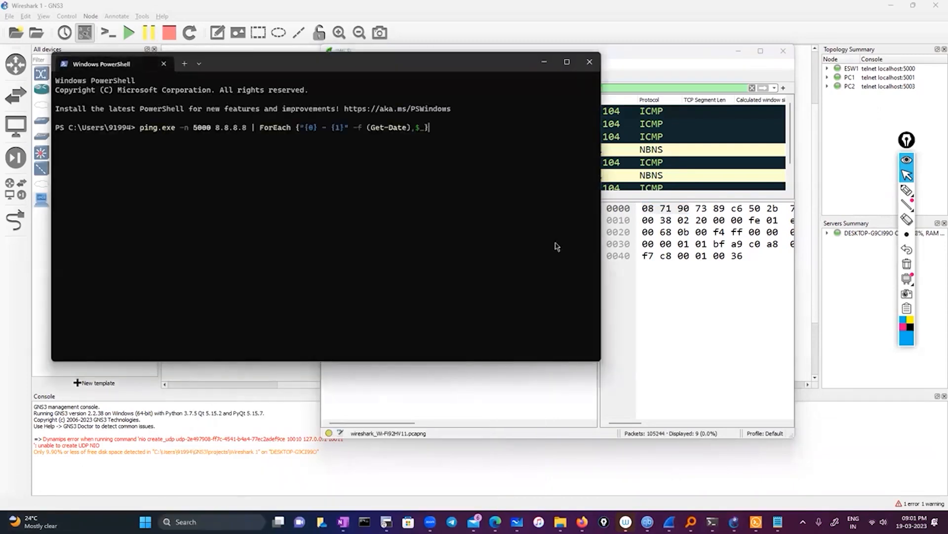
{"action": "key", "text": "Return"}
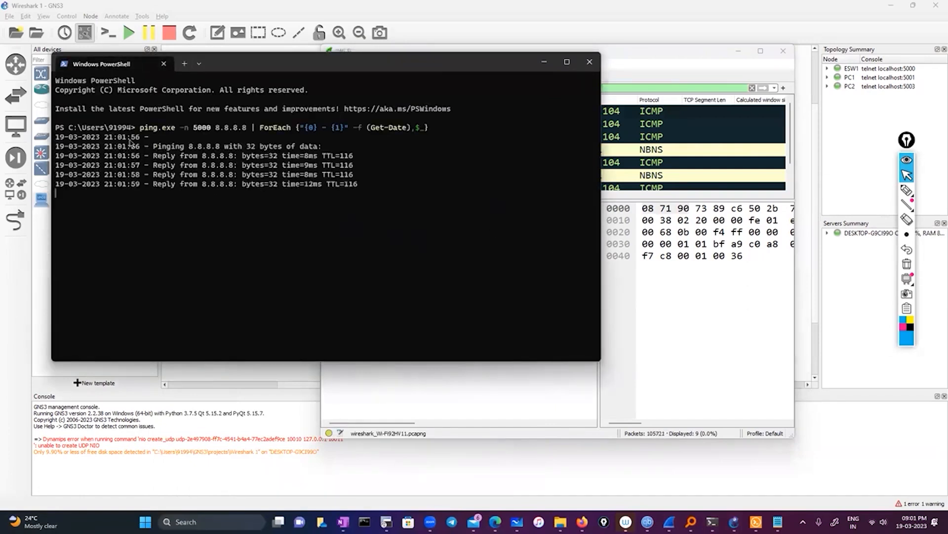
{"action": "left_click_drag", "start_coordinate": [139, 127], "coordinate": [481, 136]}
{"action": "left_click", "coordinate": [450, 158]}
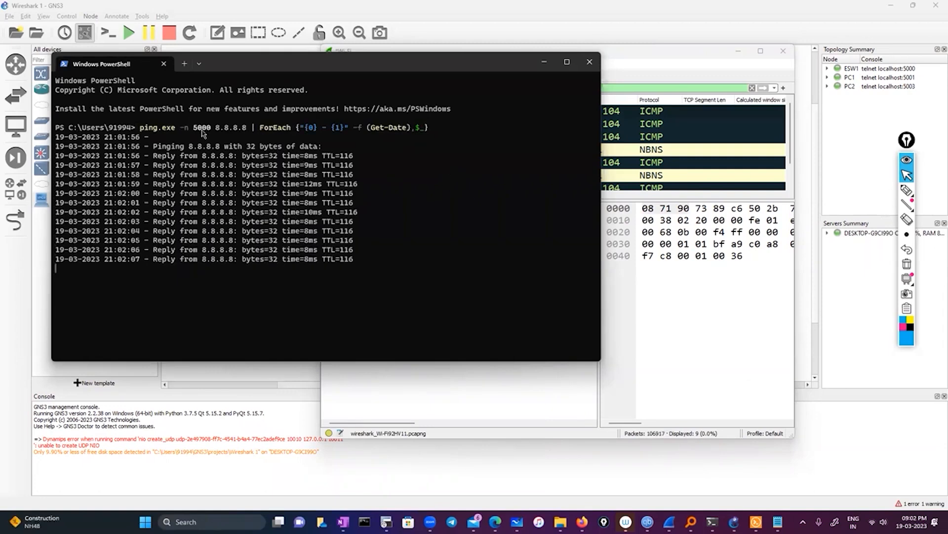
Step: Switch back to the Wi-Fi capture in Wireshark and clear its display filter
{"action": "left_click", "coordinate": [651, 63]}
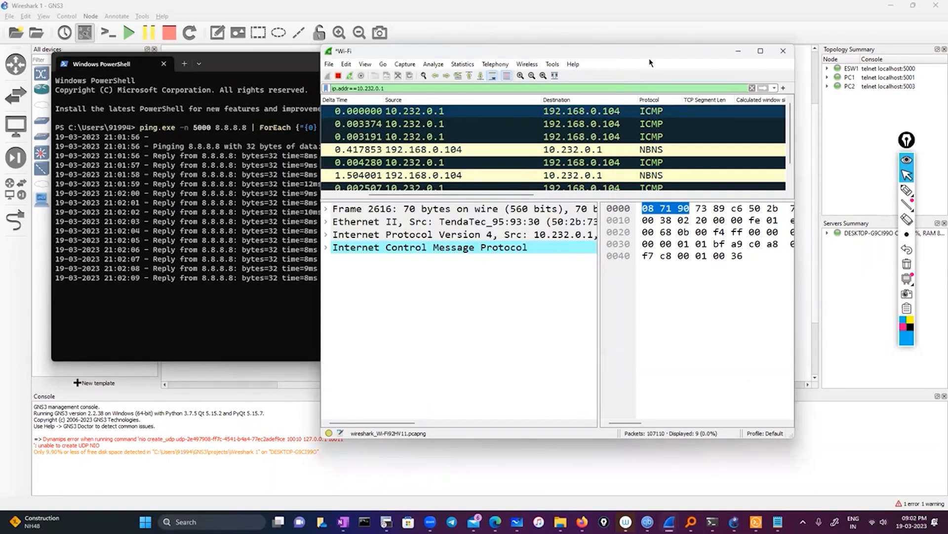
{"action": "left_click", "coordinate": [445, 88]}
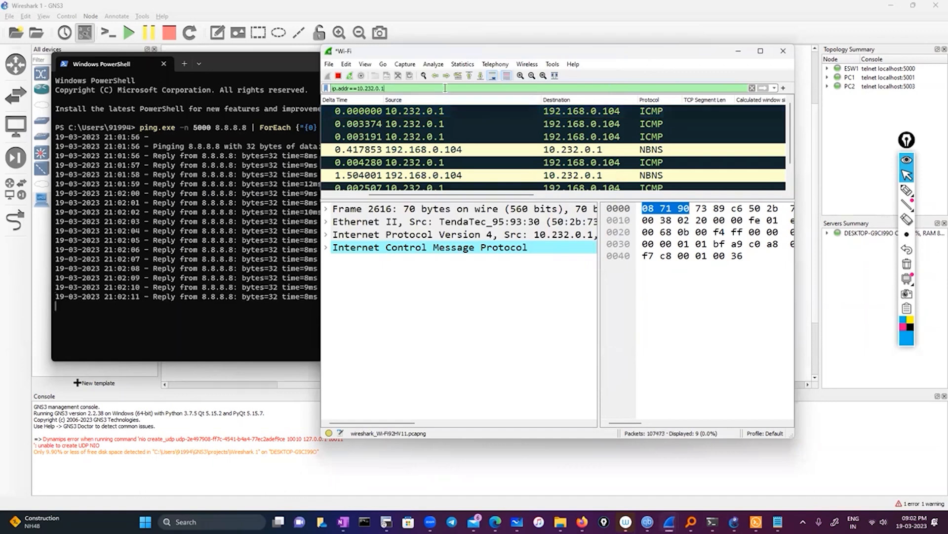
{"action": "key", "text": "ctrl+a"}
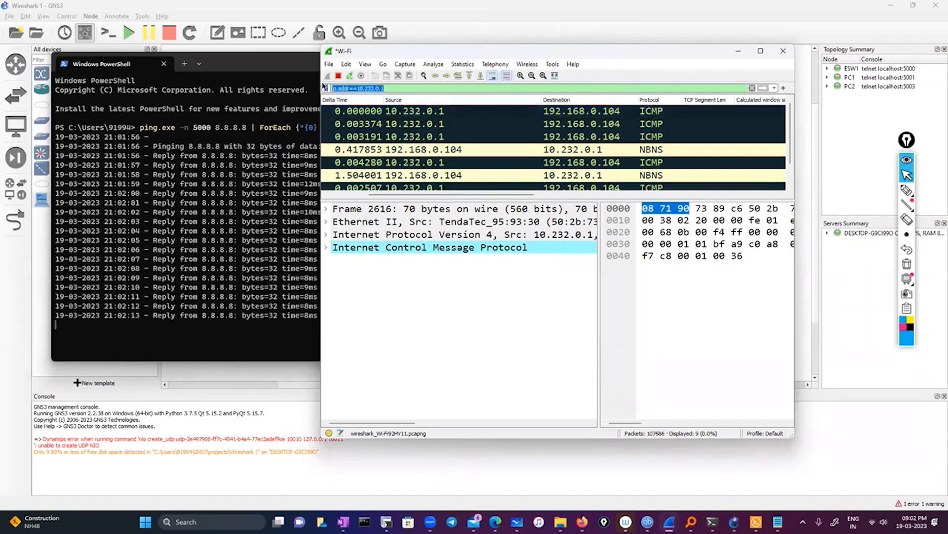
{"action": "key", "text": "BackSpace"}
{"action": "key", "text": "Return"}
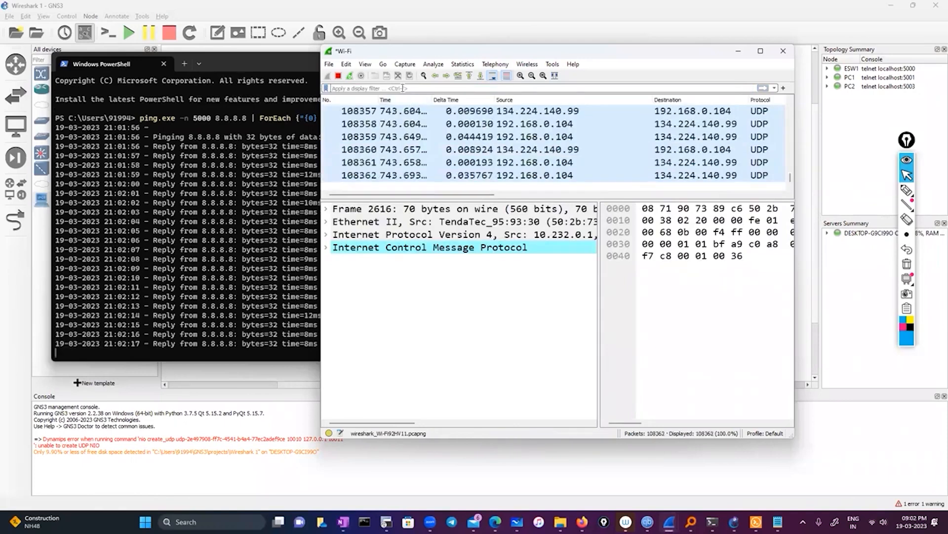
{"action": "type", "text": "icmp"}
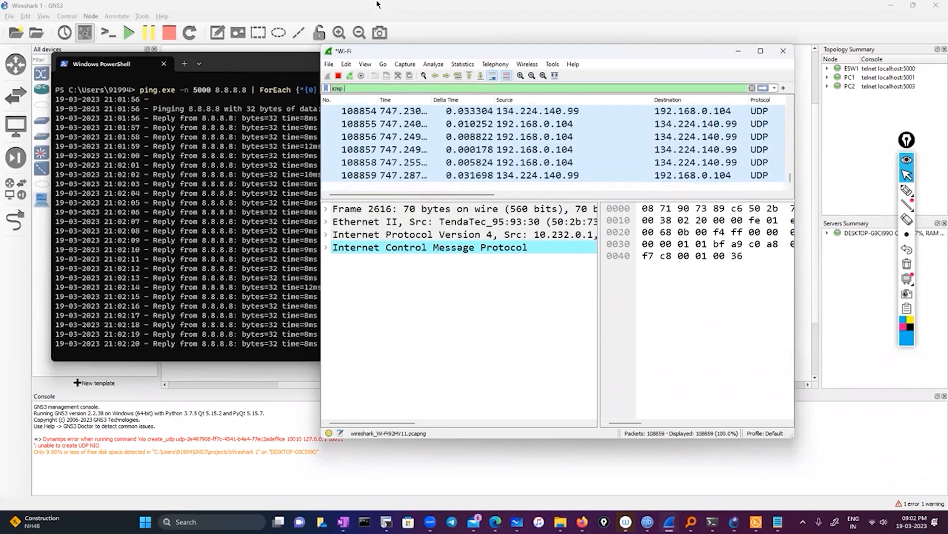
{"action": "key", "text": "ctrl+a"}
{"action": "key", "text": "BackSpace"}
Step: Filter the Wi-Fi capture with ip.addr==8.8.8.8
{"action": "type", "text": "ip"}
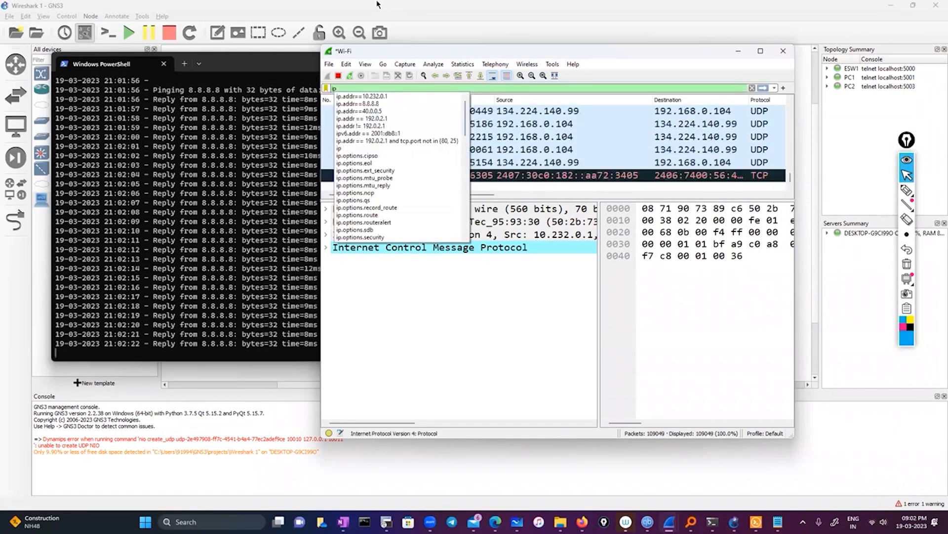
{"action": "type", "text": "."}
{"action": "key", "text": "Down"}
{"action": "key", "text": "Down"}
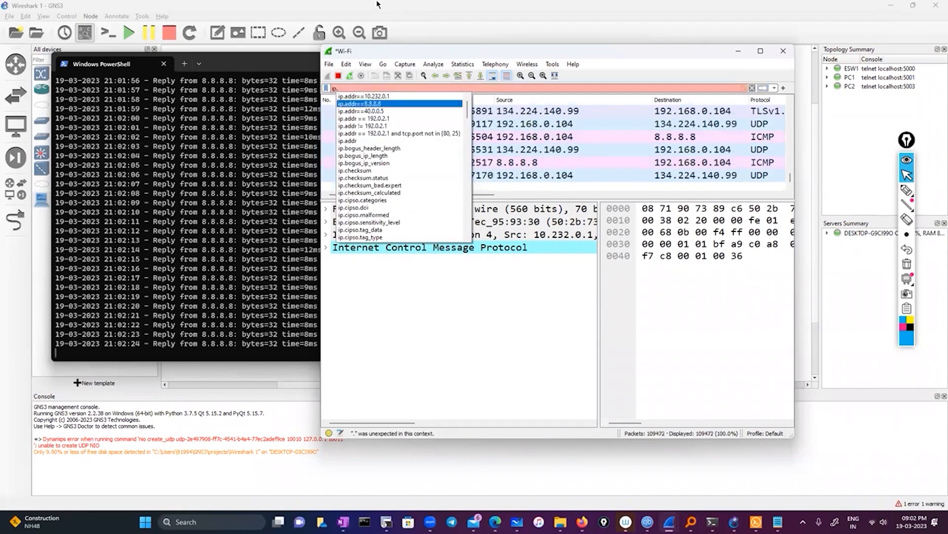
{"action": "key", "text": "Return"}
{"action": "key", "text": "Return"}
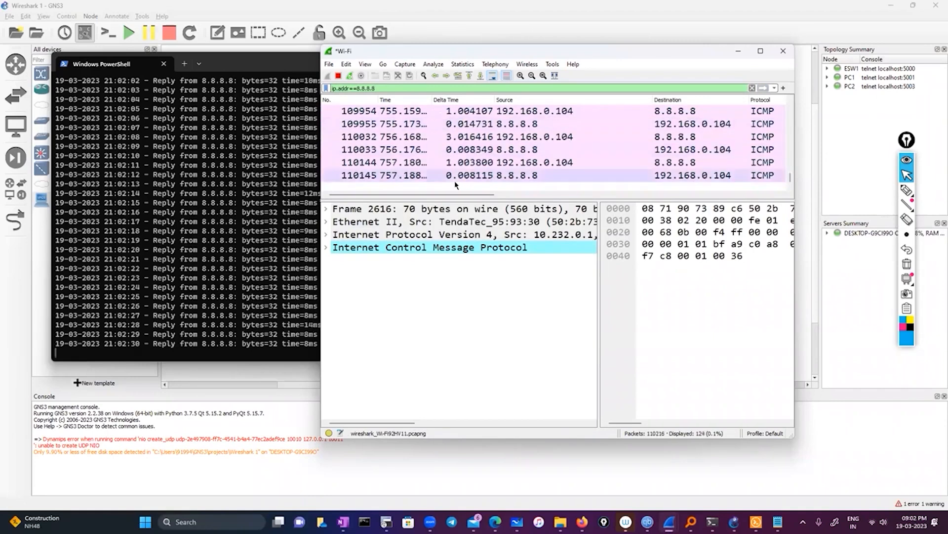
Step: Stop the running ping in PowerShell, and select reply packet 110591 from 8.8.8.8 in the Wi-Fi capture
{"action": "left_click", "coordinate": [136, 353]}
{"action": "key", "text": "ctrl+c"}
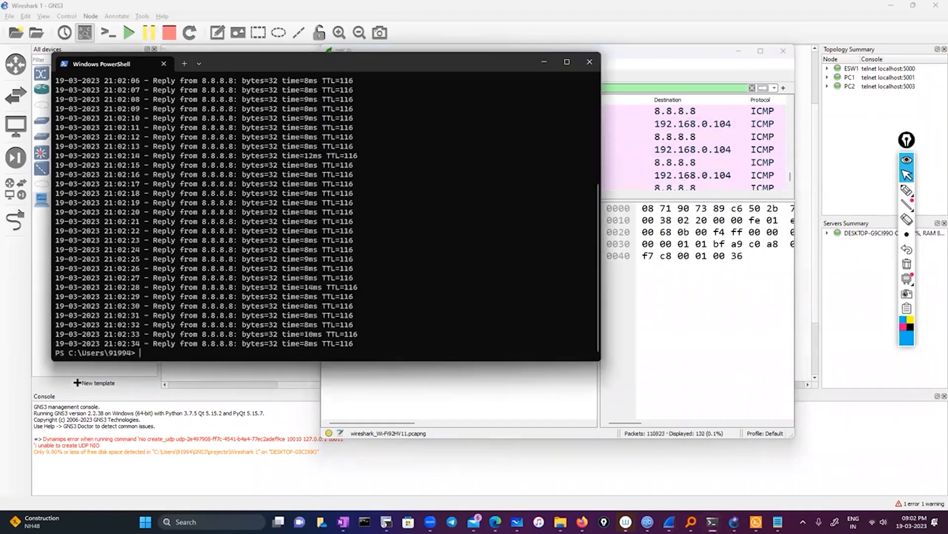
{"action": "left_click", "coordinate": [712, 148]}
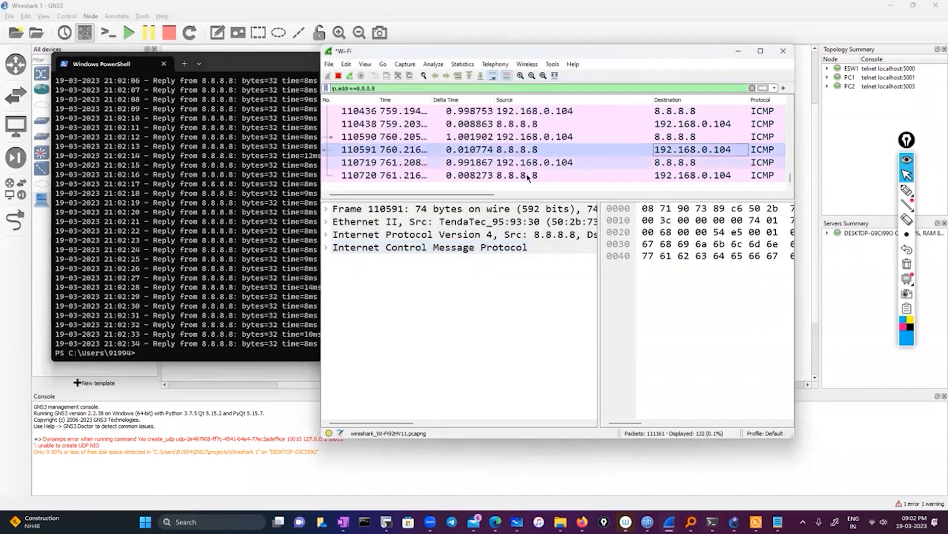
Step: Compare the Identification values of the echo requests to 8.8.8.8 with their replies and the Time-to-live exceeded packets
{"action": "left_click", "coordinate": [633, 196]}
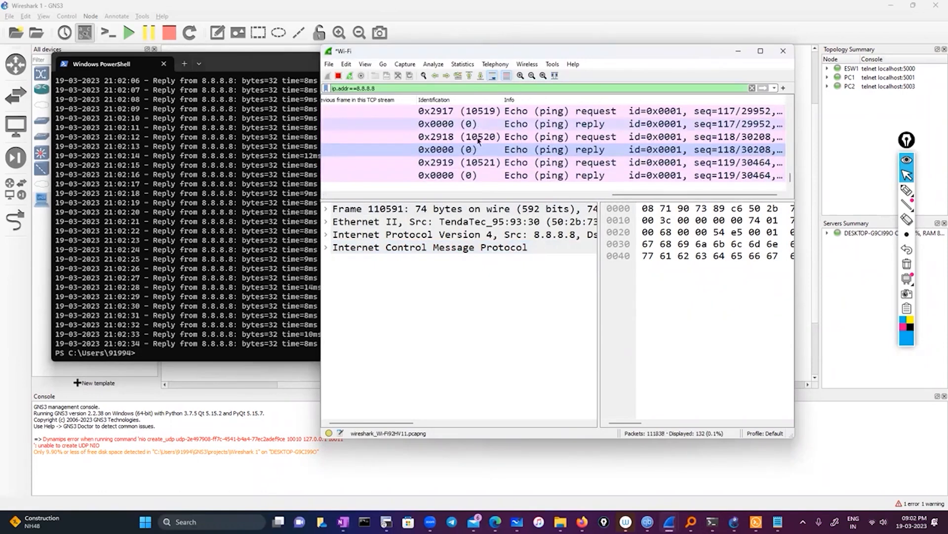
{"action": "scroll", "coordinate": [480, 167], "scroll_direction": "up", "scroll_amount": 4}
{"action": "scroll", "coordinate": [480, 167], "scroll_direction": "up", "scroll_amount": 20}
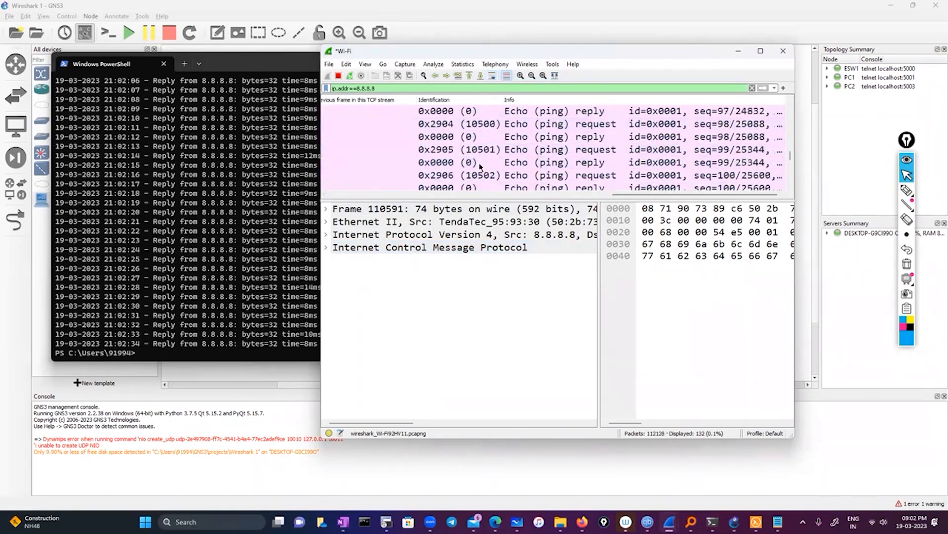
{"action": "scroll", "coordinate": [480, 167], "scroll_direction": "up", "scroll_amount": 1}
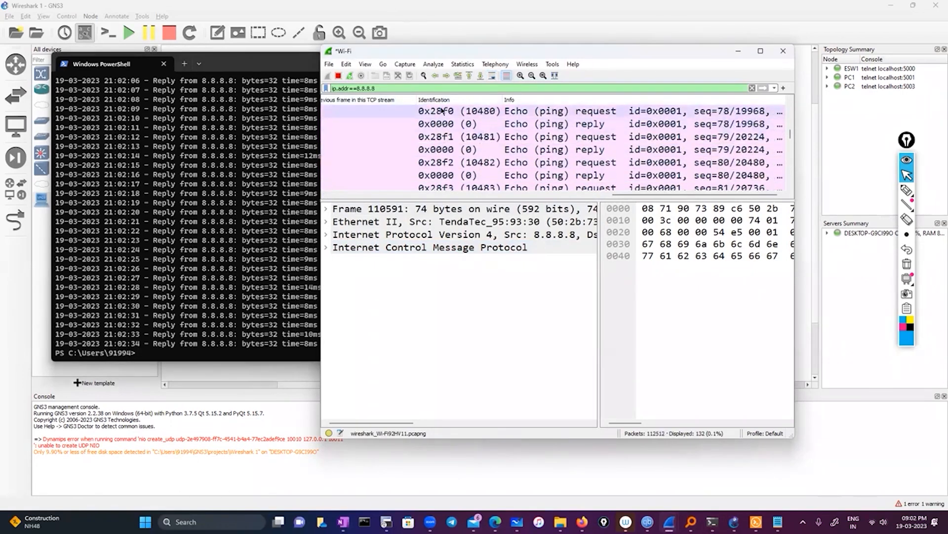
{"action": "scroll", "coordinate": [473, 148], "scroll_direction": "up", "scroll_amount": 5}
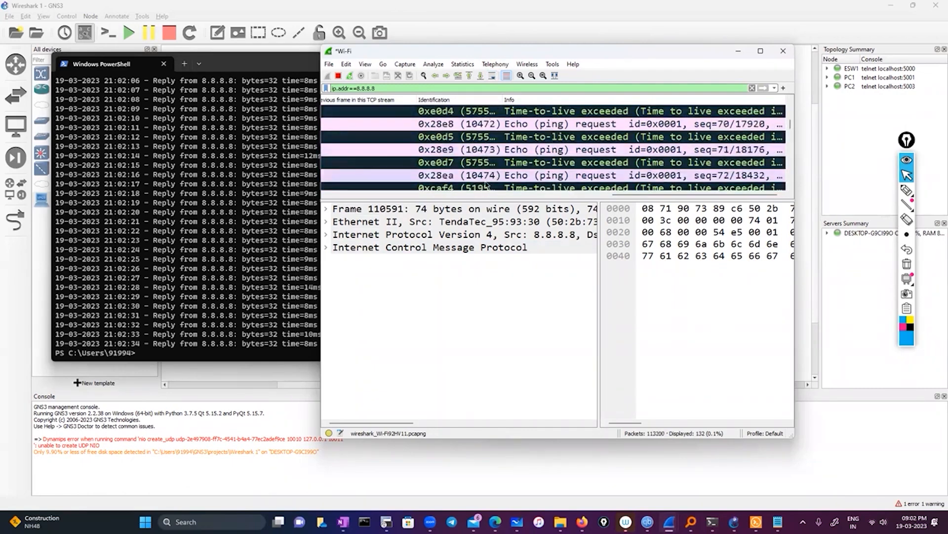
Step: Check the source addresses of the Time-to-live exceeded packets and widen the Identification column
{"action": "left_click_drag", "start_coordinate": [618, 199], "coordinate": [361, 194]}
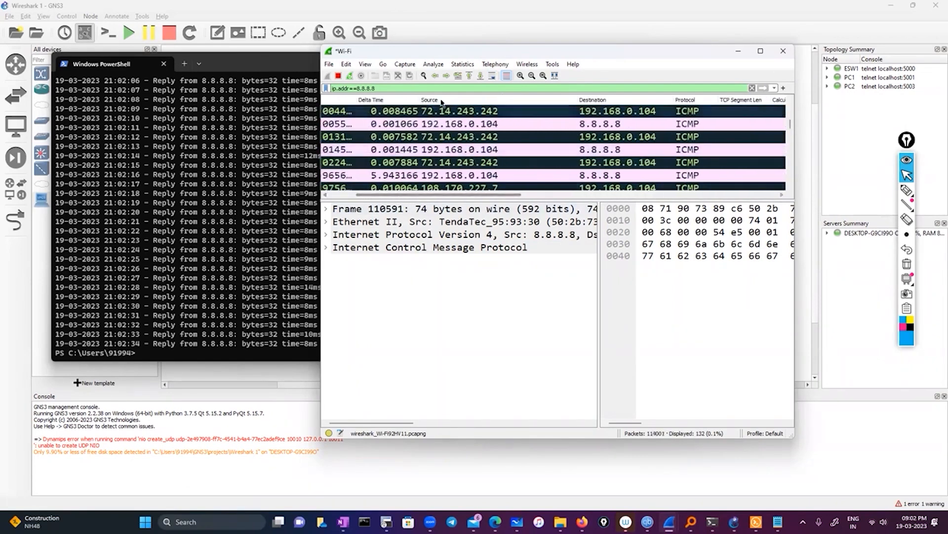
{"action": "left_click_drag", "start_coordinate": [460, 195], "coordinate": [702, 196]}
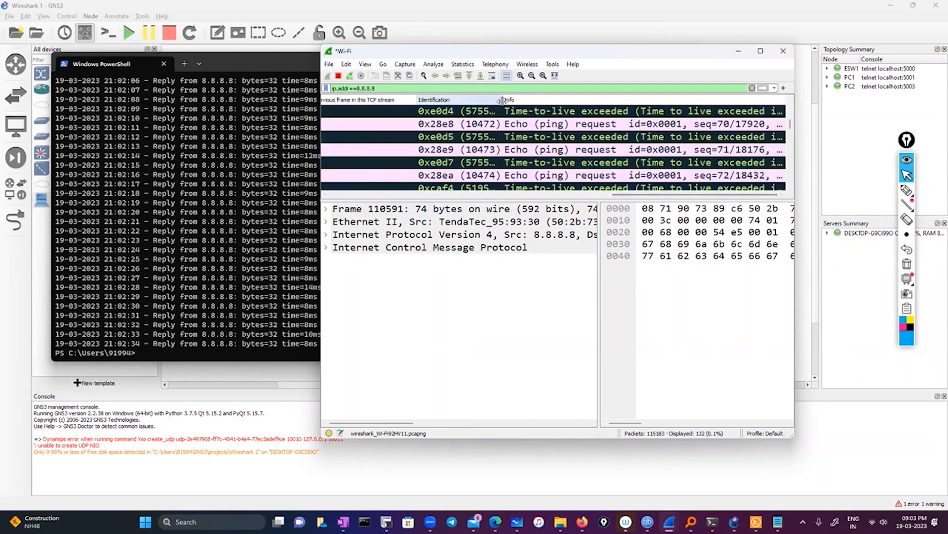
{"action": "left_click_drag", "start_coordinate": [503, 100], "coordinate": [517, 100]}
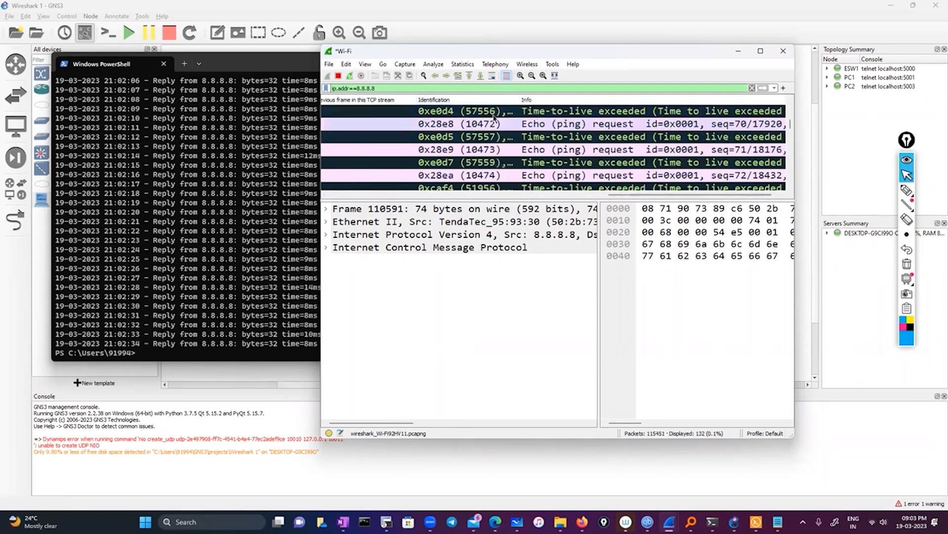
Step: Compare the Identification values of the Time-to-live exceeded and echo request packets against their source addresses in the Wi-Fi capture
{"action": "left_click_drag", "start_coordinate": [612, 196], "coordinate": [593, 202]}
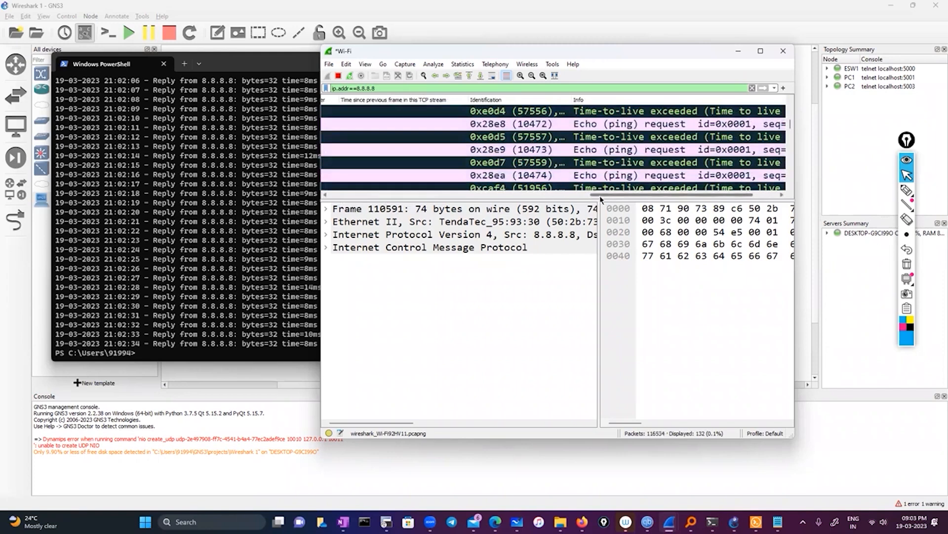
{"action": "left_click_drag", "start_coordinate": [600, 195], "coordinate": [358, 196]}
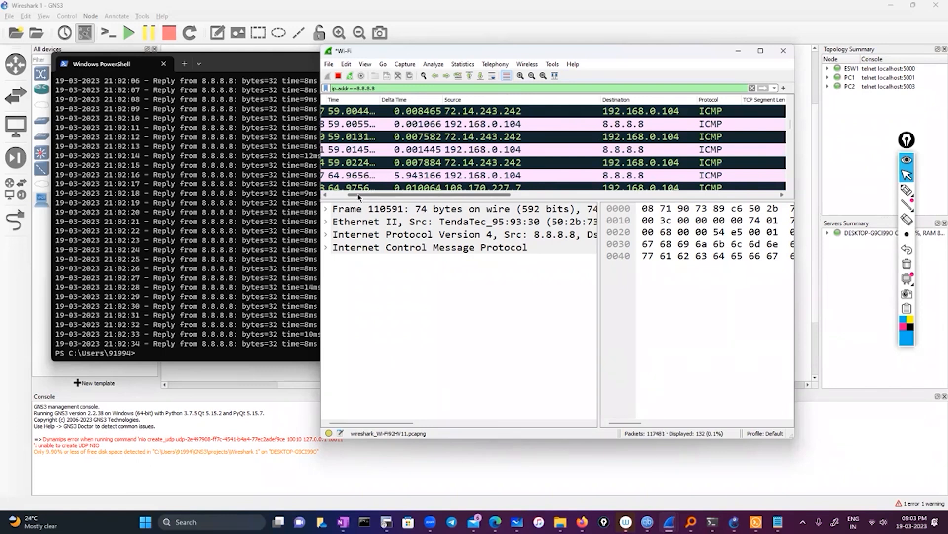
{"action": "left_click_drag", "start_coordinate": [358, 196], "coordinate": [604, 196]}
{"action": "scroll", "coordinate": [464, 159], "scroll_direction": "down", "scroll_amount": 2}
{"action": "left_click_drag", "start_coordinate": [608, 196], "coordinate": [328, 198]}
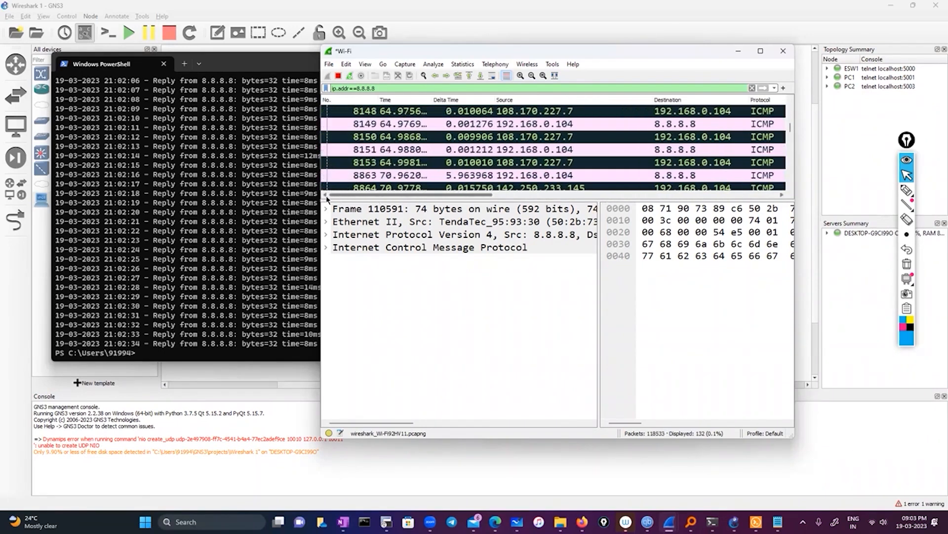
{"action": "scroll", "coordinate": [348, 184], "scroll_direction": "down", "scroll_amount": 7}
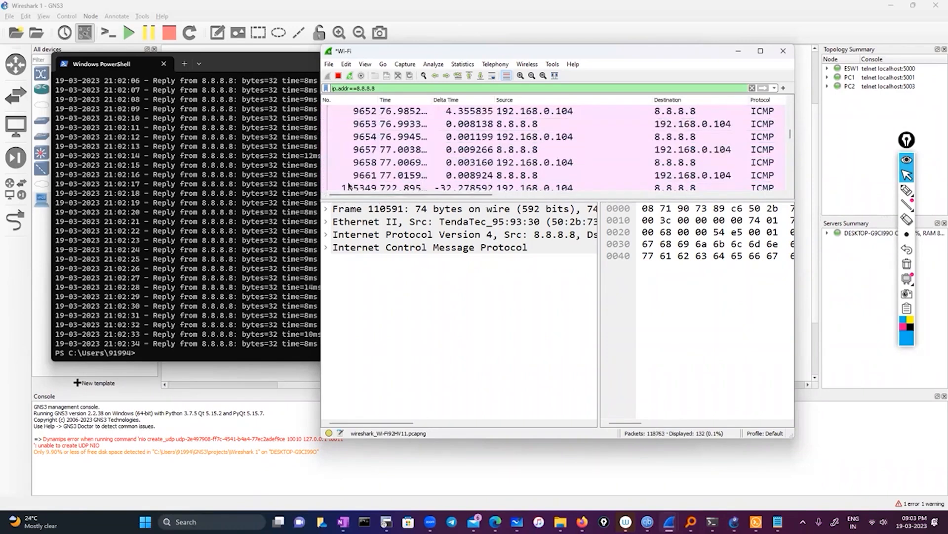
{"action": "scroll", "coordinate": [348, 183], "scroll_direction": "up", "scroll_amount": 7}
{"action": "scroll", "coordinate": [325, 178], "scroll_direction": "up", "scroll_amount": 1}
Step: Review the timestamped replies of the 8.8.8.8 ping in PowerShell, and minimize that window
{"action": "left_click", "coordinate": [155, 240]}
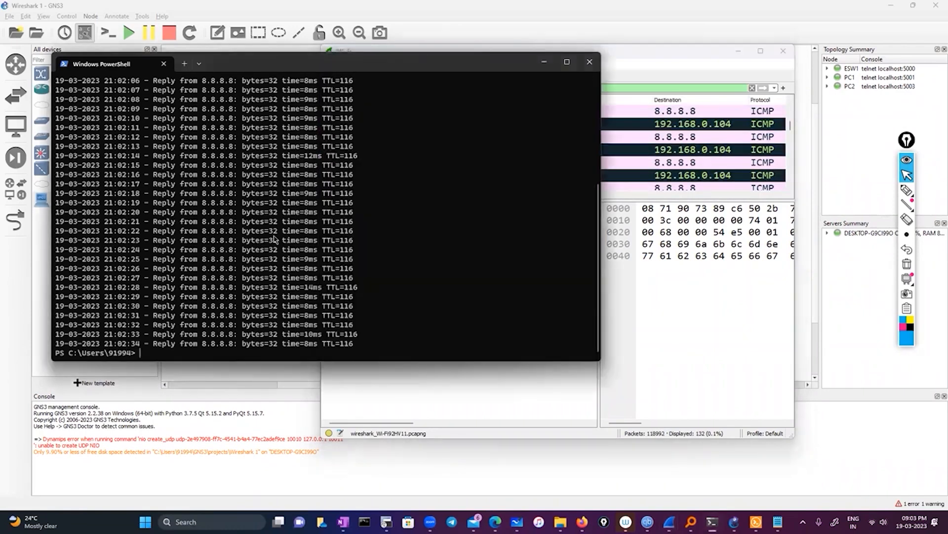
{"action": "scroll", "coordinate": [274, 239], "scroll_direction": "up", "scroll_amount": 6}
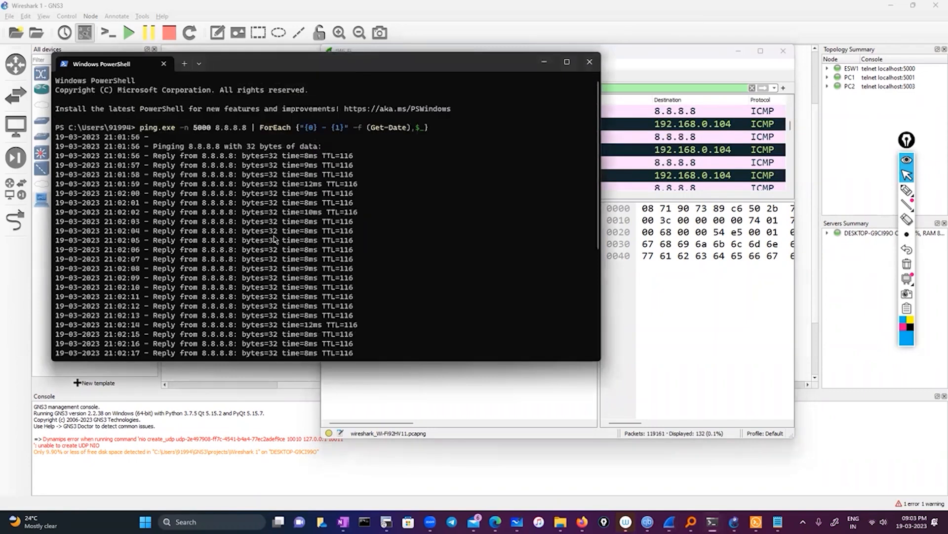
{"action": "scroll", "coordinate": [275, 239], "scroll_direction": "down", "scroll_amount": 6}
{"action": "left_click_drag", "start_coordinate": [376, 341], "coordinate": [141, 195]}
{"action": "left_click", "coordinate": [96, 184]}
{"action": "scroll", "coordinate": [148, 229], "scroll_direction": "up", "scroll_amount": 3}
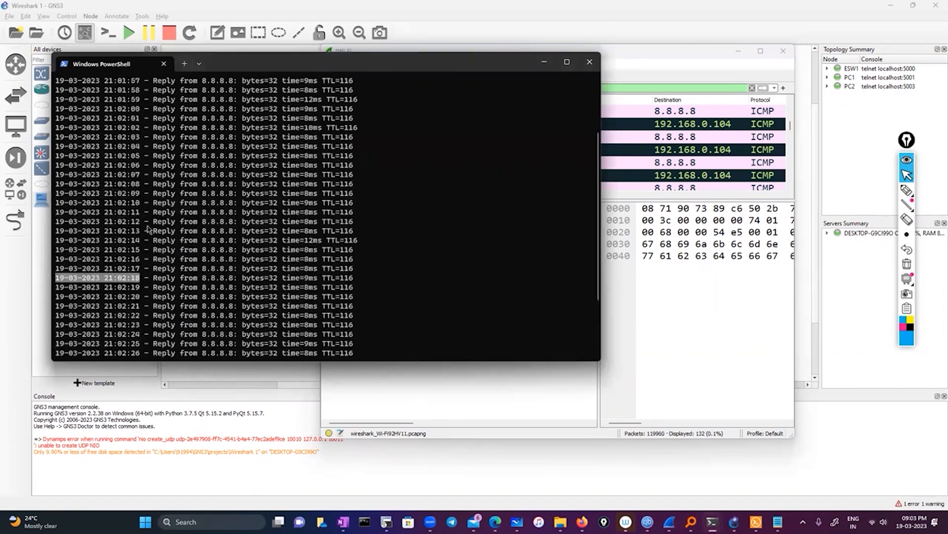
{"action": "scroll", "coordinate": [148, 229], "scroll_direction": "up", "scroll_amount": 3}
{"action": "left_click_drag", "start_coordinate": [83, 203], "coordinate": [239, 308]}
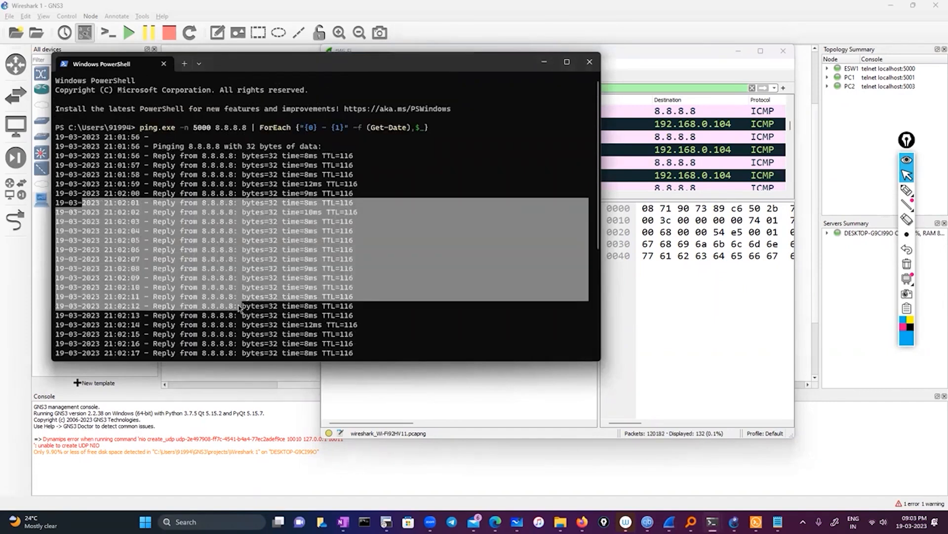
{"action": "left_click", "coordinate": [462, 179]}
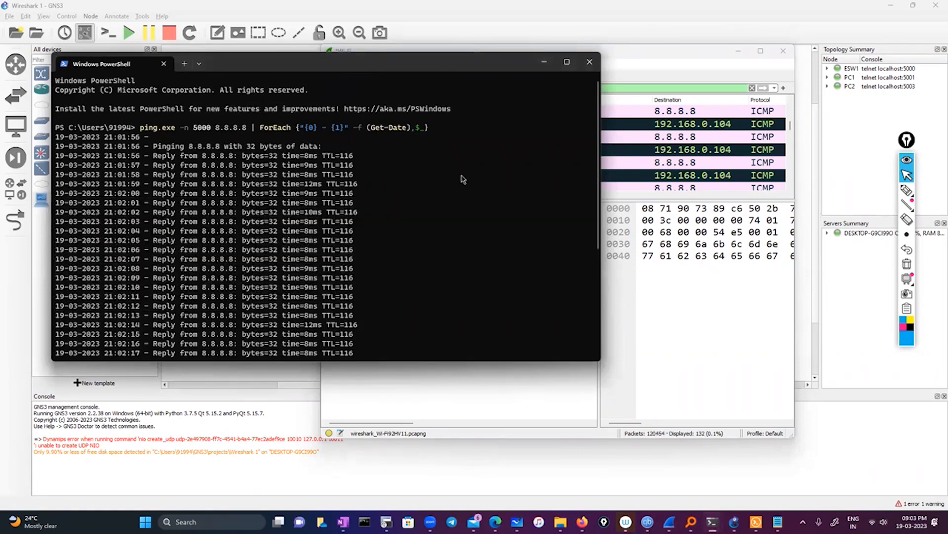
{"action": "left_click", "coordinate": [544, 62]}
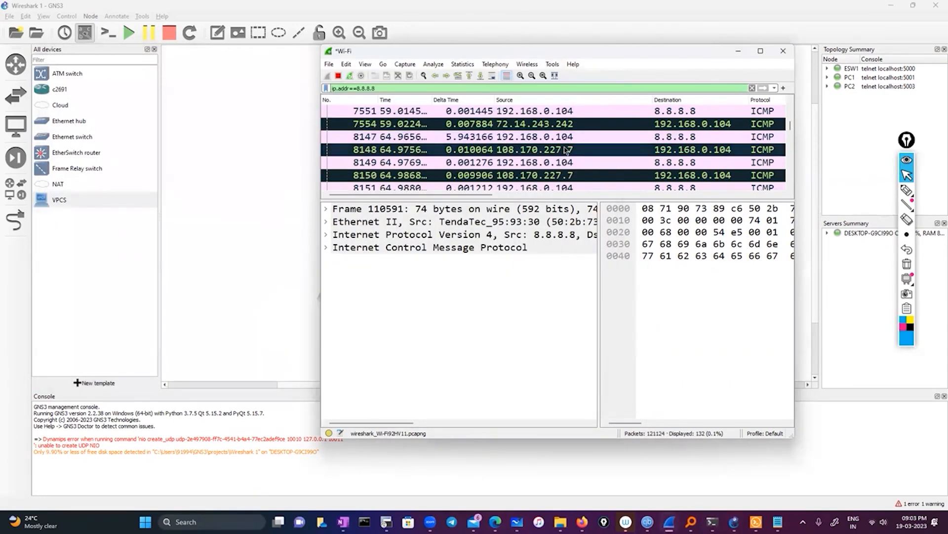
Step: Examine the echo requests and replies with 8.8.8.8 through the end of the Wi-Fi capture, and minimize its window
{"action": "scroll", "coordinate": [565, 150], "scroll_direction": "down", "scroll_amount": 5}
{"action": "scroll", "coordinate": [566, 149], "scroll_direction": "down", "scroll_amount": 10}
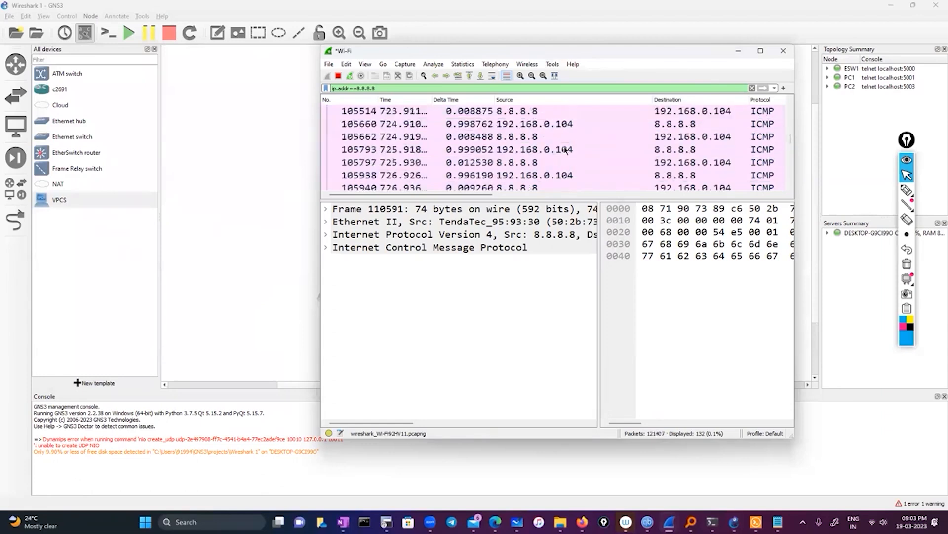
{"action": "scroll", "coordinate": [566, 150], "scroll_direction": "down", "scroll_amount": 10}
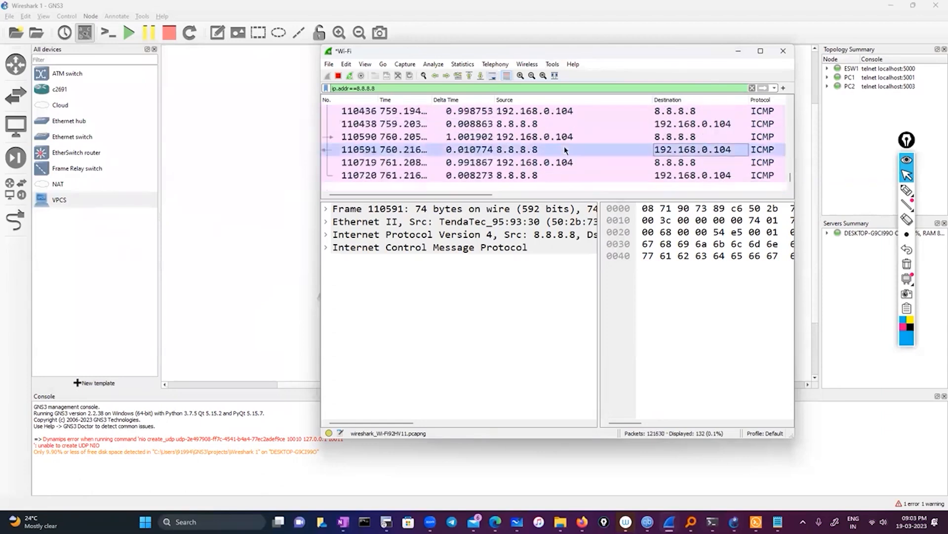
{"action": "left_click", "coordinate": [738, 51]}
{"action": "left_click_drag", "start_coordinate": [536, 279], "coordinate": [544, 275]}
{"action": "left_click_drag", "start_coordinate": [332, 291], "coordinate": [271, 267]}
{"action": "left_click", "coordinate": [433, 269]}
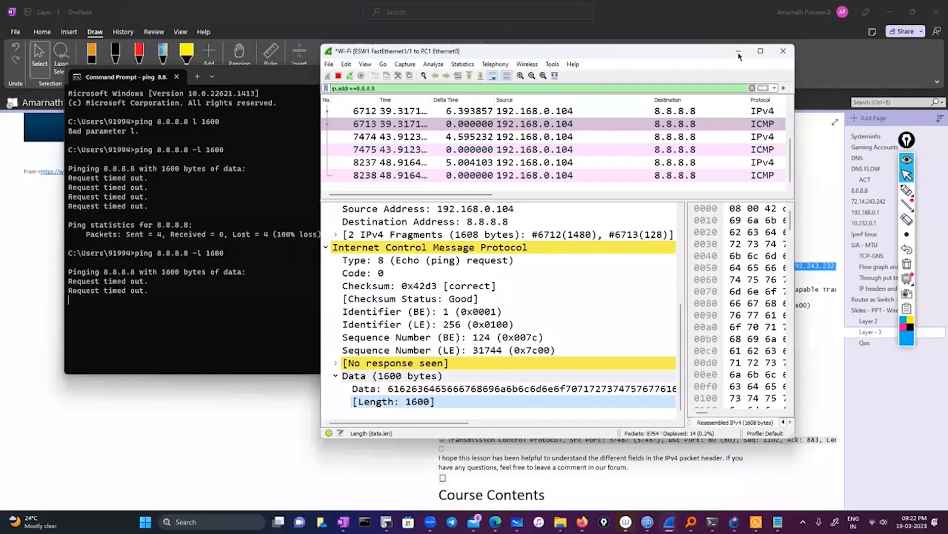
Step: Bring back the Wi-Fi capture of the 1600-byte pings and expand the echo request's No response seen entry
{"action": "left_click", "coordinate": [738, 51]}
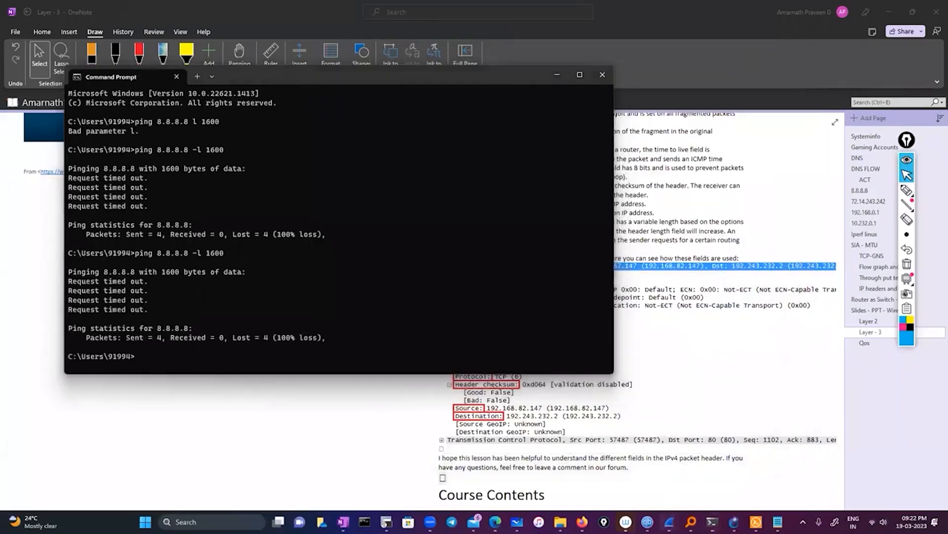
{"action": "left_click", "coordinate": [649, 516]}
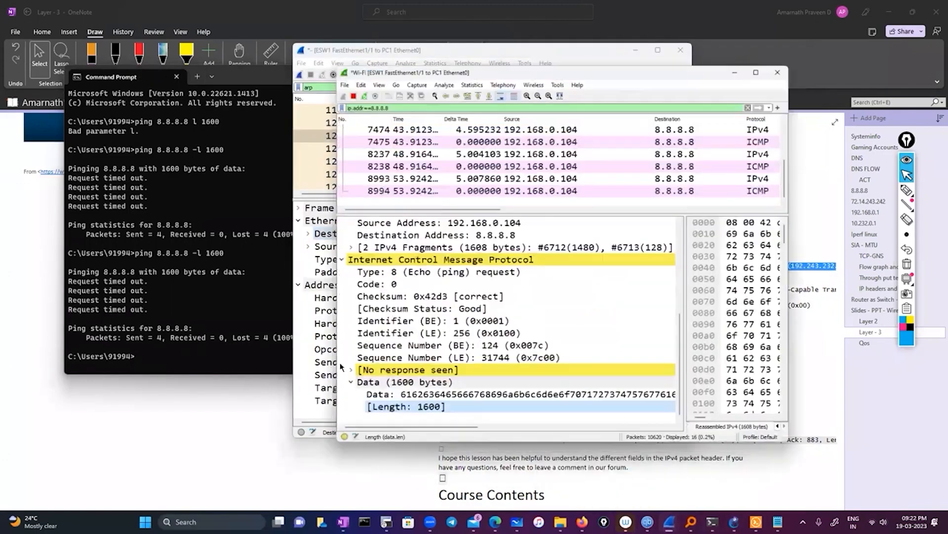
{"action": "key", "text": "Right"}
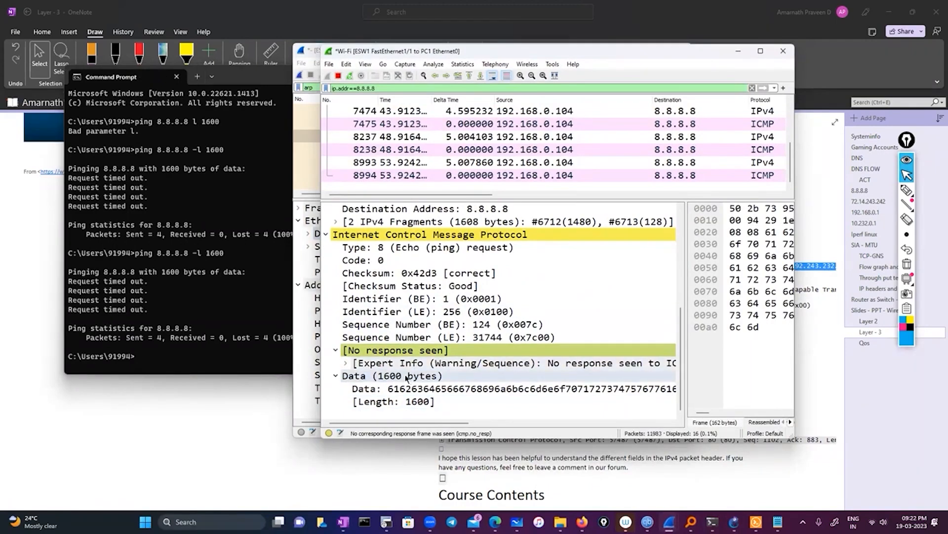
Step: Copy the command netsh interface ipv4 show subinterfaces from the Wireshark today notes in Notepad and run it in Command Prompt
{"action": "left_click", "coordinate": [711, 521]}
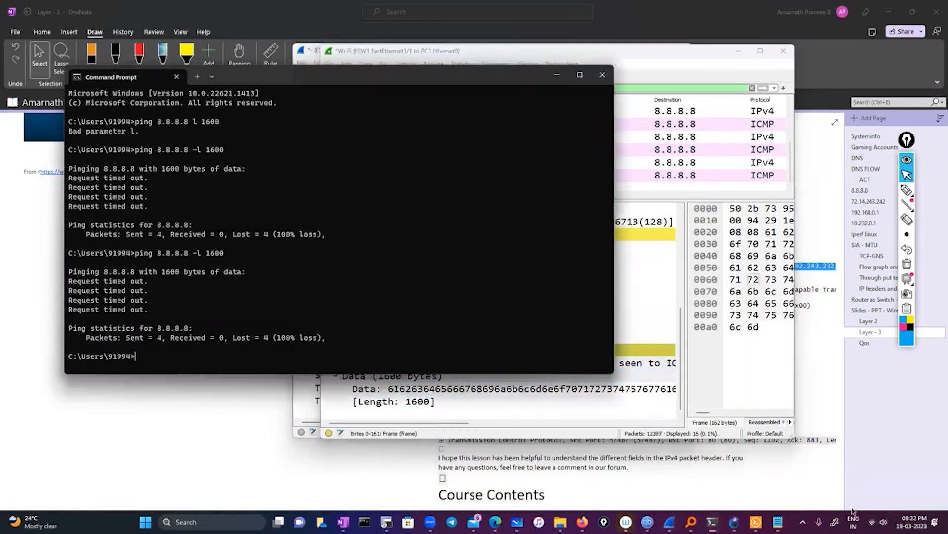
{"action": "left_click", "coordinate": [778, 521]}
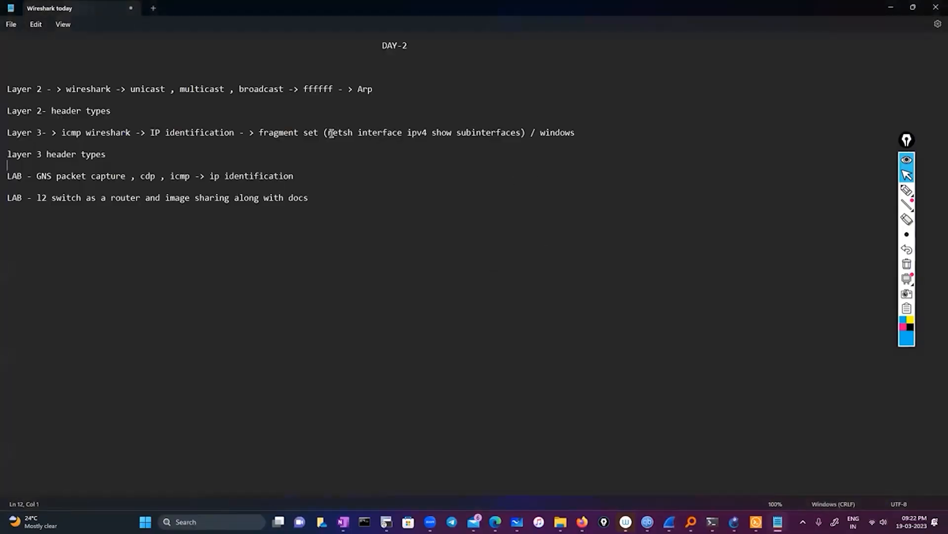
{"action": "left_click_drag", "start_coordinate": [327, 132], "coordinate": [518, 131]}
{"action": "right_click", "coordinate": [504, 133]}
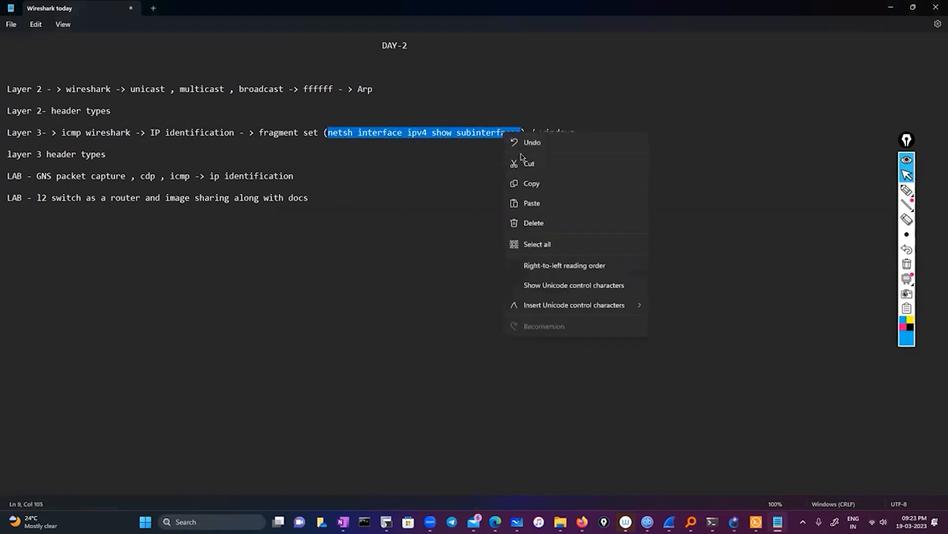
{"action": "left_click", "coordinate": [518, 184]}
{"action": "left_click", "coordinate": [892, 7]}
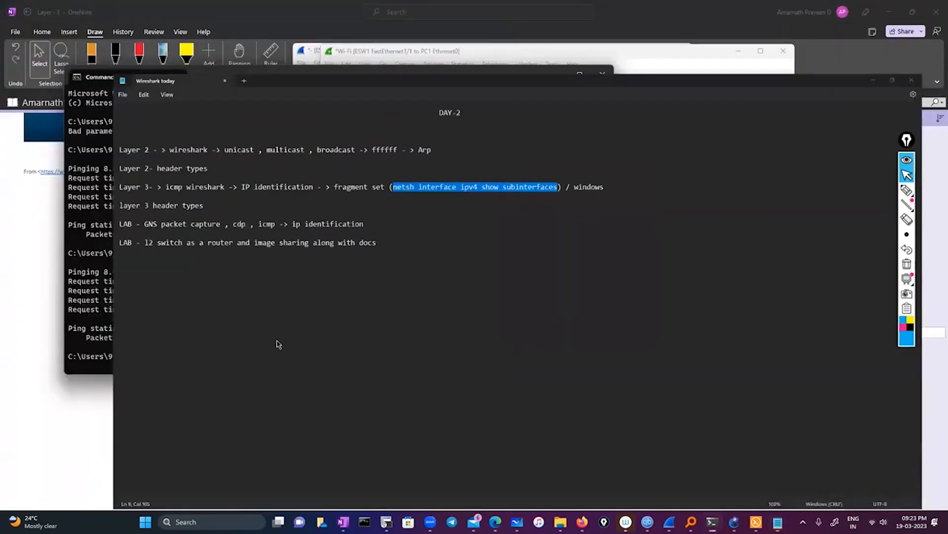
{"action": "key", "text": "ctrl+v"}
{"action": "key", "text": "Return"}
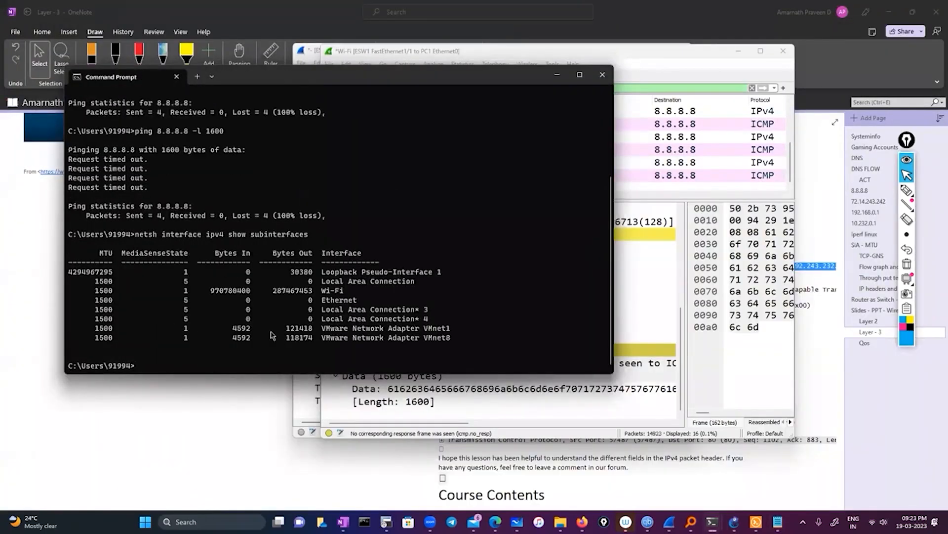
Step: Compare the interface MTU values with the 1600-byte size used in the ping command, and highlight the ping's result lines
{"action": "left_click_drag", "start_coordinate": [88, 284], "coordinate": [109, 278]}
{"action": "scroll", "coordinate": [232, 244], "scroll_direction": "up", "scroll_amount": 2}
{"action": "left_click_drag", "start_coordinate": [201, 187], "coordinate": [237, 189]}
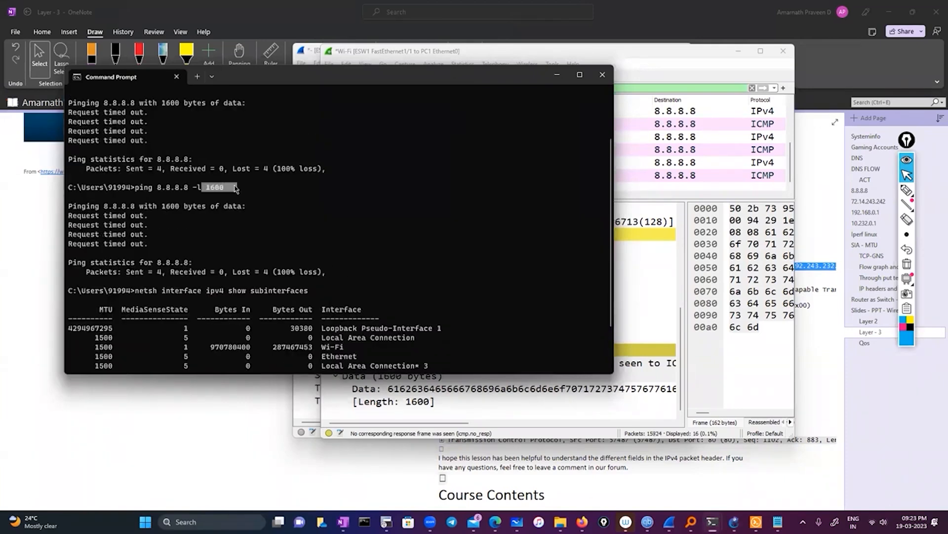
{"action": "left_click", "coordinate": [222, 196]}
{"action": "scroll", "coordinate": [203, 279], "scroll_direction": "down", "scroll_amount": 2}
{"action": "left_click_drag", "start_coordinate": [99, 159], "coordinate": [238, 207]}
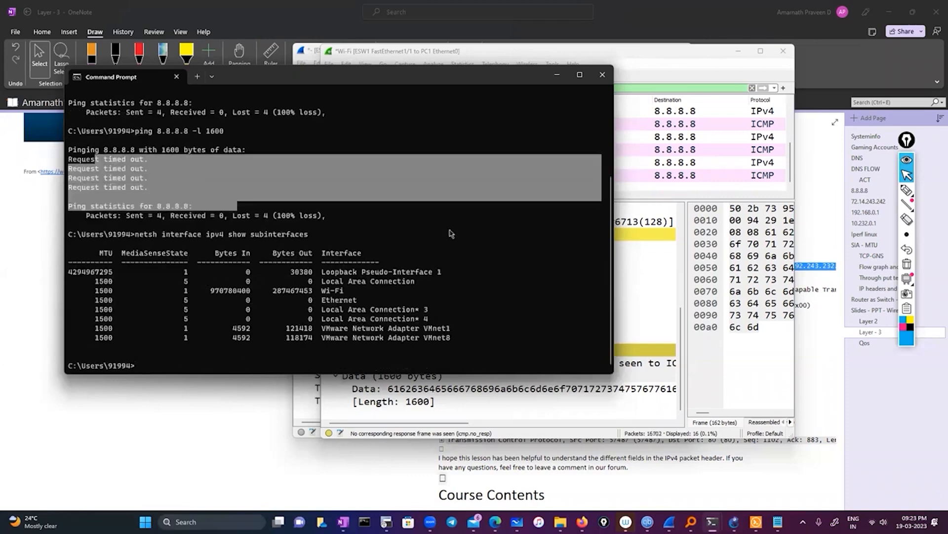
Step: Return to the Wi-Fi capture and expand the Expert Info warning under the echo request's No response seen entry
{"action": "left_click", "coordinate": [556, 75]}
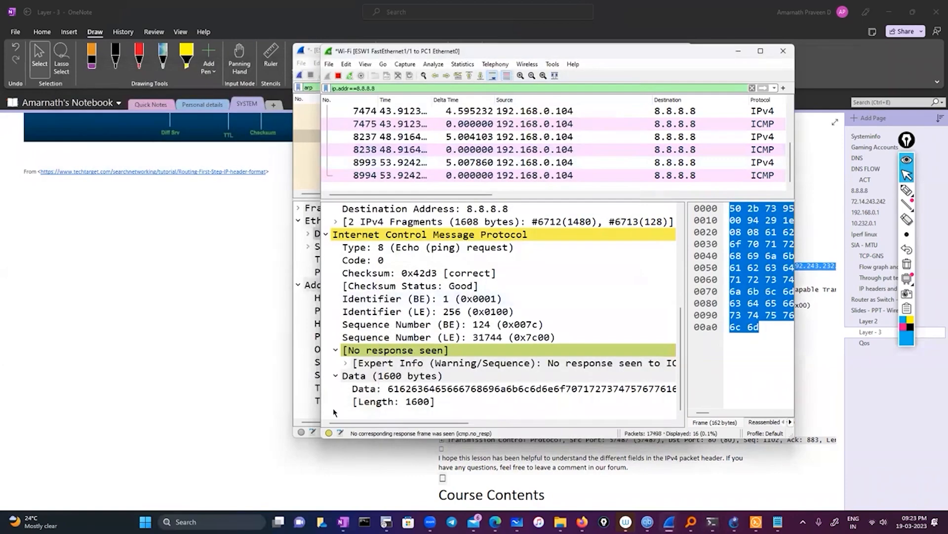
{"action": "left_click", "coordinate": [345, 364]}
{"action": "scroll", "coordinate": [415, 395], "scroll_direction": "down", "scroll_amount": 1}
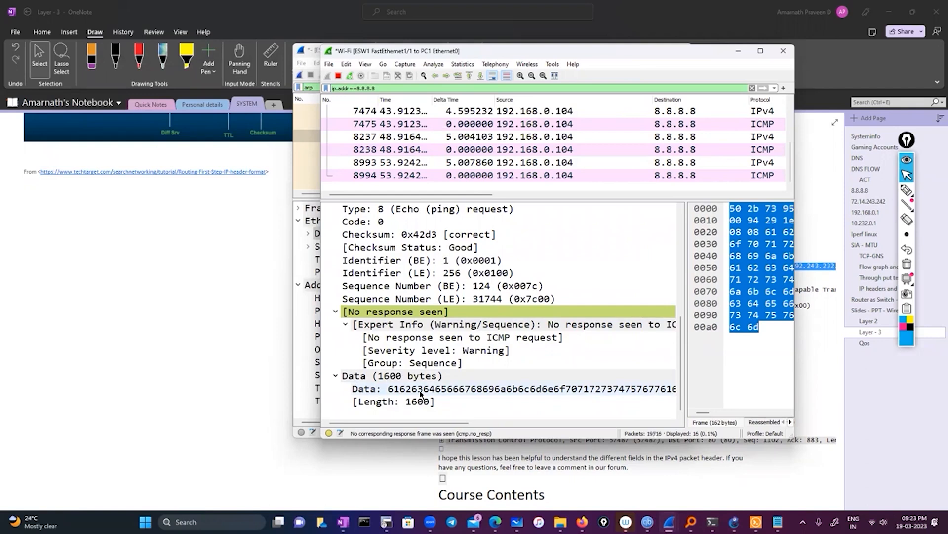
Step: Switch back to Command Prompt and review the 1600-byte ping attempts together with the subinterface MTU list
{"action": "left_click", "coordinate": [712, 522]}
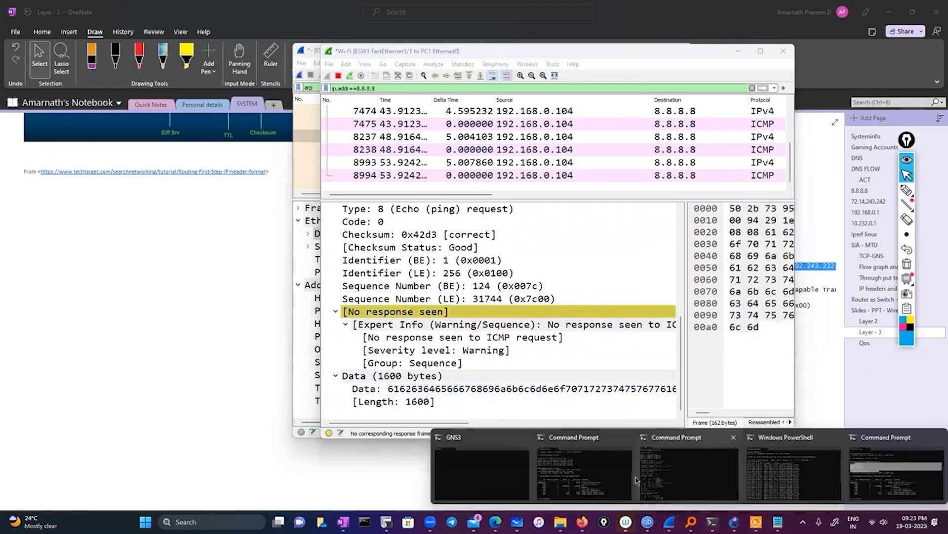
{"action": "left_click", "coordinate": [896, 474]}
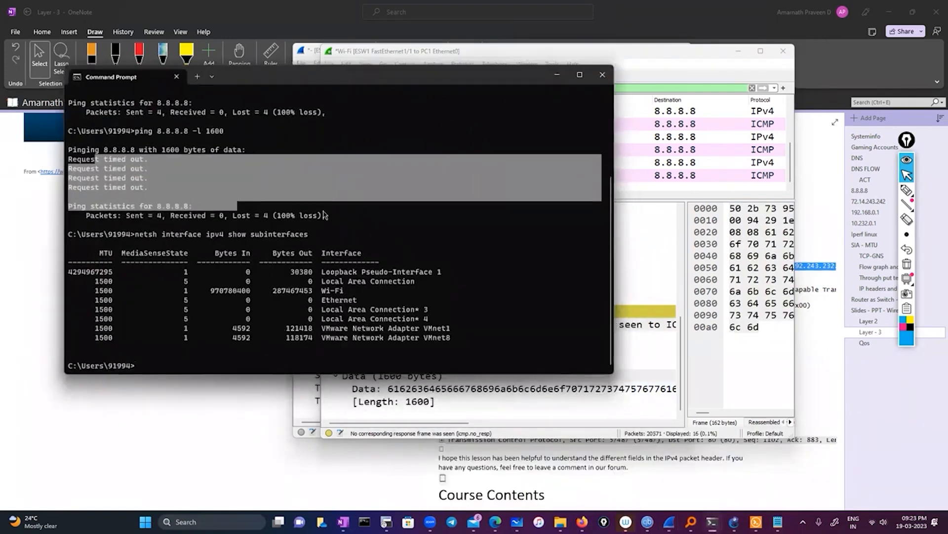
{"action": "left_click", "coordinate": [323, 214]}
{"action": "scroll", "coordinate": [324, 215], "scroll_direction": "up", "scroll_amount": 4}
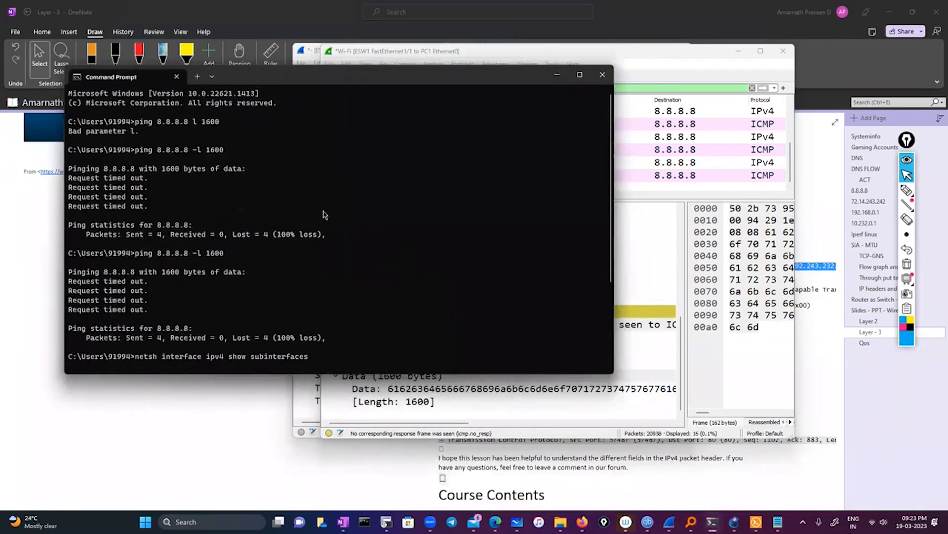
{"action": "scroll", "coordinate": [323, 215], "scroll_direction": "down", "scroll_amount": 4}
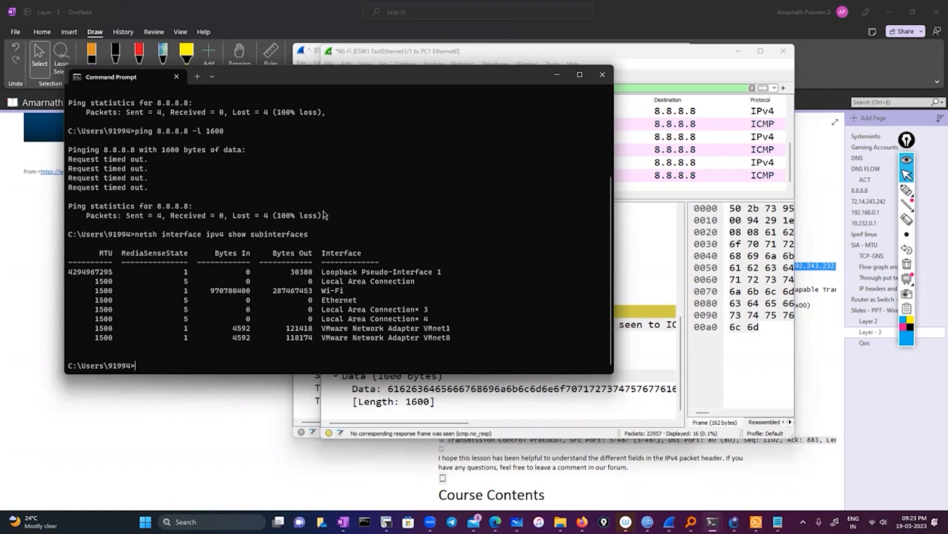
{"action": "scroll", "coordinate": [324, 215], "scroll_direction": "up", "scroll_amount": 1}
{"action": "scroll", "coordinate": [324, 215], "scroll_direction": "up", "scroll_amount": 3}
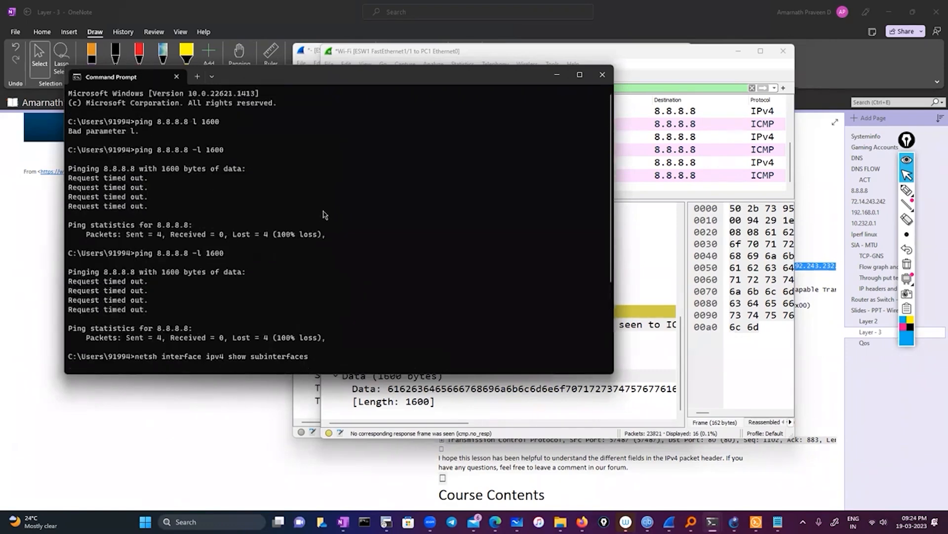
{"action": "scroll", "coordinate": [325, 215], "scroll_direction": "down", "scroll_amount": 4}
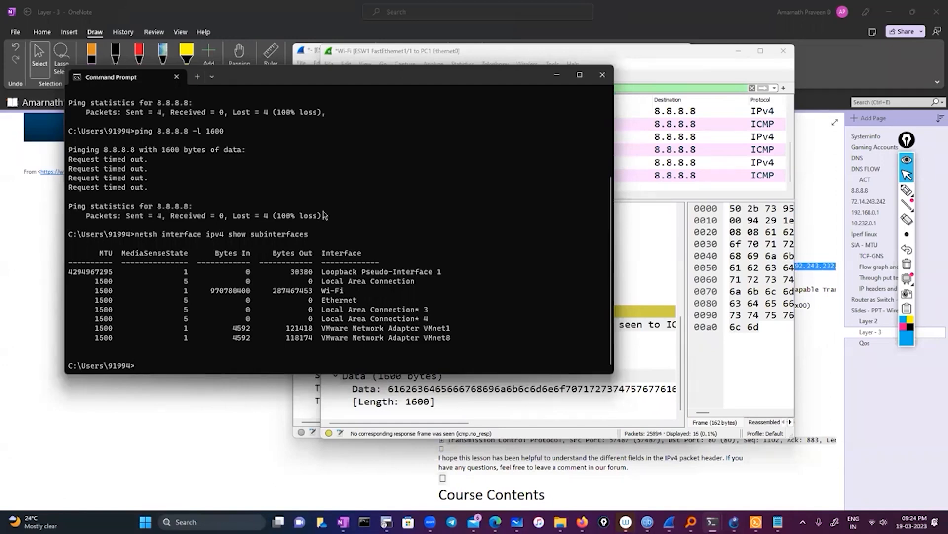
{"action": "scroll", "coordinate": [370, 191], "scroll_direction": "up", "scroll_amount": 4}
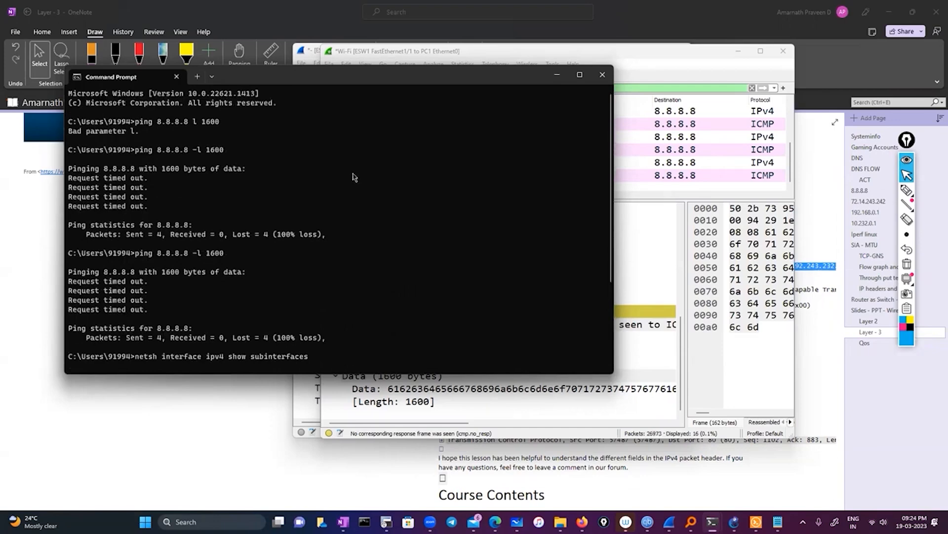
Step: Sketch a host box labelled A with the screen pen, and write a boxed "ping 8.8.8.8" and "ICMP" request note above it
{"action": "left_click", "coordinate": [904, 192]}
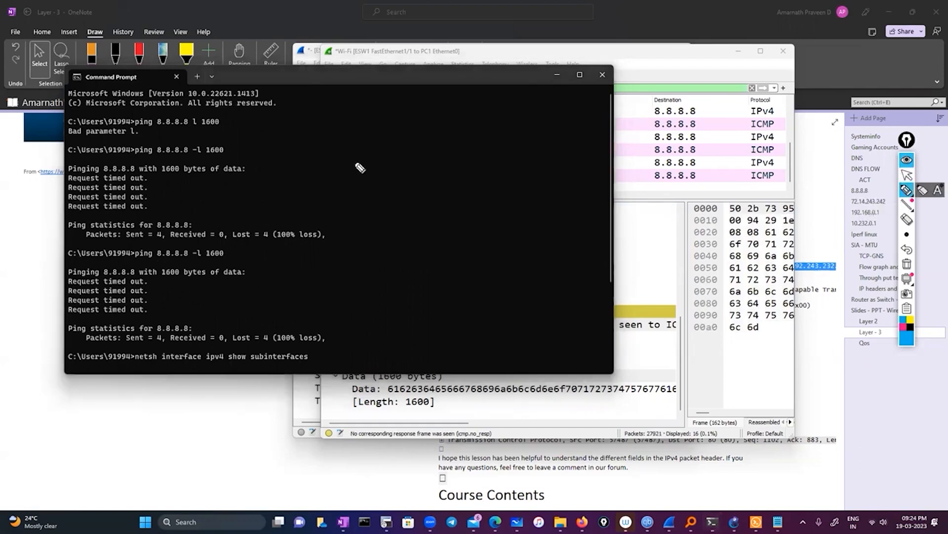
{"action": "mouse_move", "coordinate": [373, 223]}
{"action": "left_mouse_down"}
{"action": "mouse_move", "coordinate": [411, 196]}
{"action": "mouse_move", "coordinate": [366, 223]}
{"action": "mouse_move", "coordinate": [399, 245]}
{"action": "left_mouse_up"}
{"action": "left_click_drag", "start_coordinate": [376, 148], "coordinate": [379, 168]}
{"action": "left_click_drag", "start_coordinate": [377, 149], "coordinate": [378, 161]}
{"action": "left_click_drag", "start_coordinate": [388, 152], "coordinate": [390, 158]}
{"action": "mouse_move", "coordinate": [392, 146]}
{"action": "left_mouse_down"}
{"action": "mouse_move", "coordinate": [406, 161]}
{"action": "mouse_move", "coordinate": [466, 135]}
{"action": "left_mouse_up"}
{"action": "left_click", "coordinate": [438, 140]}
{"action": "left_click", "coordinate": [458, 136]}
{"action": "left_click", "coordinate": [477, 131]}
{"action": "left_click_drag", "start_coordinate": [489, 116], "coordinate": [487, 127]}
{"action": "mouse_move", "coordinate": [365, 139]}
{"action": "left_mouse_down"}
{"action": "mouse_move", "coordinate": [487, 144]}
{"action": "mouse_move", "coordinate": [367, 140]}
{"action": "left_mouse_up"}
{"action": "mouse_move", "coordinate": [284, 153]}
{"action": "left_mouse_down"}
{"action": "mouse_move", "coordinate": [281, 167]}
{"action": "mouse_move", "coordinate": [312, 158]}
{"action": "mouse_move", "coordinate": [323, 125]}
{"action": "mouse_move", "coordinate": [367, 123]}
{"action": "mouse_move", "coordinate": [423, 94]}
{"action": "left_mouse_up"}
Step: Write "TTL - 128" below host A and frame it with a box
{"action": "mouse_move", "coordinate": [365, 272]}
{"action": "left_mouse_down"}
{"action": "mouse_move", "coordinate": [371, 289]}
{"action": "mouse_move", "coordinate": [384, 287]}
{"action": "mouse_move", "coordinate": [437, 253]}
{"action": "mouse_move", "coordinate": [454, 261]}
{"action": "left_mouse_up"}
{"action": "left_click_drag", "start_coordinate": [457, 246], "coordinate": [466, 255]}
{"action": "mouse_move", "coordinate": [363, 262]}
{"action": "left_mouse_down"}
{"action": "mouse_move", "coordinate": [467, 236]}
{"action": "mouse_move", "coordinate": [352, 309]}
{"action": "left_mouse_up"}
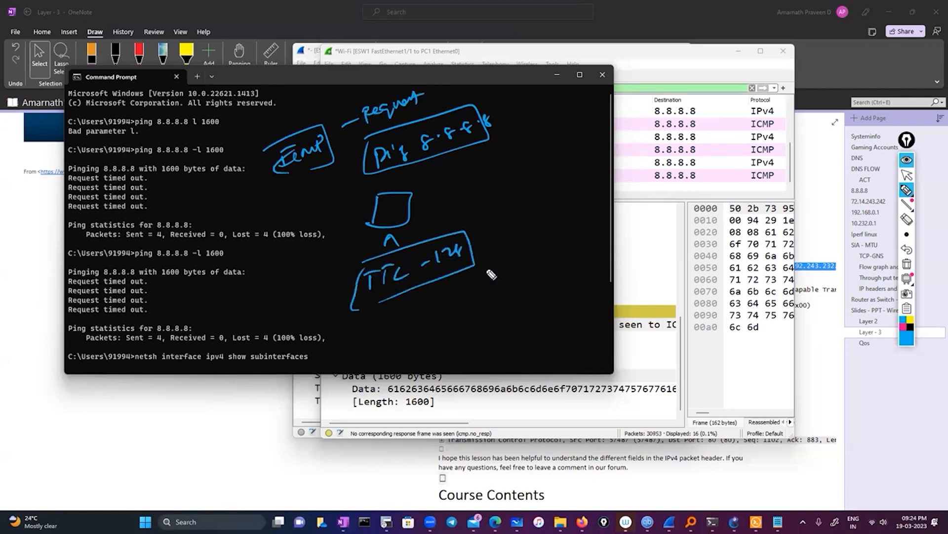
Step: Sketch a second device box labelled X with a boxed "TTL - 127" above it, and link it to host A and its TTL note
{"action": "mouse_move", "coordinate": [453, 204]}
{"action": "left_mouse_down"}
{"action": "mouse_move", "coordinate": [583, 165]}
{"action": "mouse_move", "coordinate": [551, 190]}
{"action": "left_mouse_up"}
{"action": "mouse_move", "coordinate": [558, 217]}
{"action": "left_mouse_down"}
{"action": "mouse_move", "coordinate": [568, 197]}
{"action": "mouse_move", "coordinate": [581, 209]}
{"action": "left_mouse_up"}
{"action": "left_click_drag", "start_coordinate": [525, 152], "coordinate": [531, 163]}
{"action": "mouse_move", "coordinate": [528, 153]}
{"action": "left_mouse_down"}
{"action": "mouse_move", "coordinate": [552, 160]}
{"action": "mouse_move", "coordinate": [587, 151]}
{"action": "left_mouse_up"}
{"action": "left_click_drag", "start_coordinate": [588, 140], "coordinate": [591, 153]}
{"action": "mouse_move", "coordinate": [507, 147]}
{"action": "left_mouse_down"}
{"action": "mouse_move", "coordinate": [532, 144]}
{"action": "mouse_move", "coordinate": [457, 243]}
{"action": "left_mouse_up"}
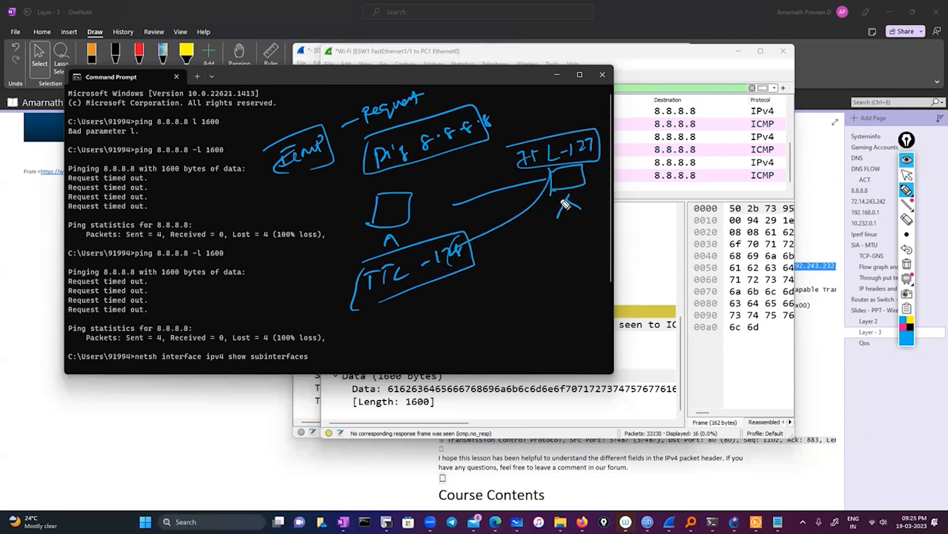
Step: Sketch a device box labelled L with a boxed "126" below X, link it upward with lines, and connect it to another box
{"action": "left_click_drag", "start_coordinate": [571, 189], "coordinate": [556, 255]}
{"action": "left_click_drag", "start_coordinate": [567, 150], "coordinate": [599, 143]}
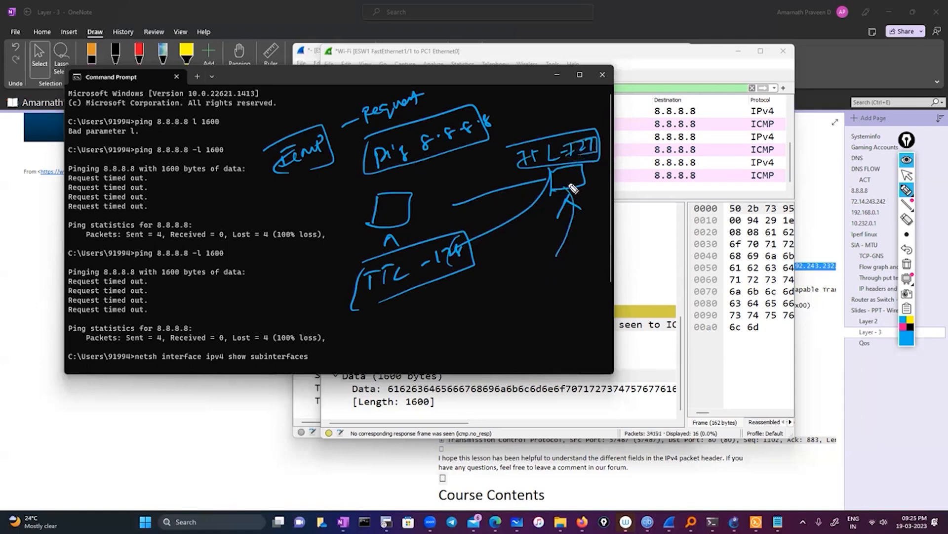
{"action": "left_click_drag", "start_coordinate": [569, 187], "coordinate": [542, 278]}
{"action": "mouse_move", "coordinate": [509, 308]}
{"action": "left_mouse_down"}
{"action": "mouse_move", "coordinate": [542, 318]}
{"action": "mouse_move", "coordinate": [545, 338]}
{"action": "mouse_move", "coordinate": [586, 345]}
{"action": "left_mouse_up"}
{"action": "left_click_drag", "start_coordinate": [498, 331], "coordinate": [446, 337]}
{"action": "mouse_move", "coordinate": [368, 341]}
{"action": "left_mouse_down"}
{"action": "mouse_move", "coordinate": [418, 325]}
{"action": "mouse_move", "coordinate": [368, 361]}
{"action": "mouse_move", "coordinate": [363, 336]}
{"action": "left_mouse_up"}
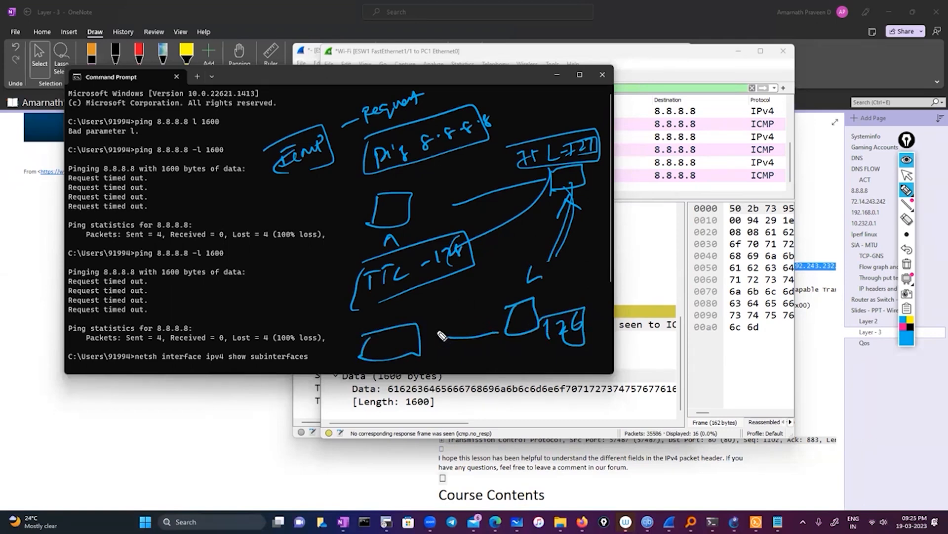
Step: Add a boxed TTL number above the last device box and work out its difference from 128, circling "10" with an arrow
{"action": "mouse_move", "coordinate": [423, 302]}
{"action": "left_mouse_down"}
{"action": "mouse_move", "coordinate": [422, 316]}
{"action": "mouse_move", "coordinate": [441, 317]}
{"action": "mouse_move", "coordinate": [433, 328]}
{"action": "mouse_move", "coordinate": [414, 326]}
{"action": "left_mouse_up"}
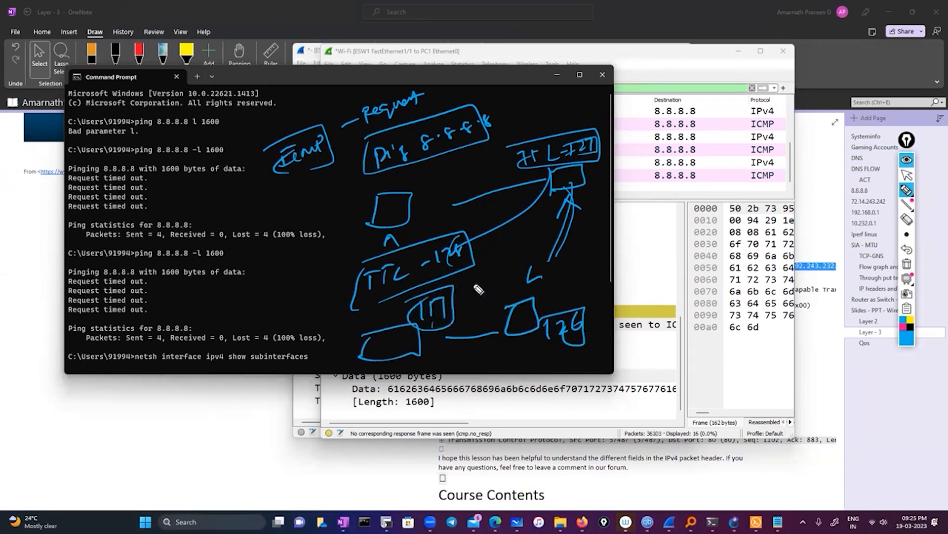
{"action": "left_click_drag", "start_coordinate": [474, 284], "coordinate": [473, 298]}
{"action": "mouse_move", "coordinate": [478, 281]}
{"action": "left_mouse_down"}
{"action": "mouse_move", "coordinate": [489, 292]}
{"action": "mouse_move", "coordinate": [472, 317]}
{"action": "mouse_move", "coordinate": [490, 312]}
{"action": "mouse_move", "coordinate": [499, 322]}
{"action": "mouse_move", "coordinate": [487, 354]}
{"action": "mouse_move", "coordinate": [500, 343]}
{"action": "mouse_move", "coordinate": [490, 339]}
{"action": "mouse_move", "coordinate": [536, 352]}
{"action": "mouse_move", "coordinate": [497, 366]}
{"action": "left_mouse_up"}
{"action": "left_click", "coordinate": [532, 344]}
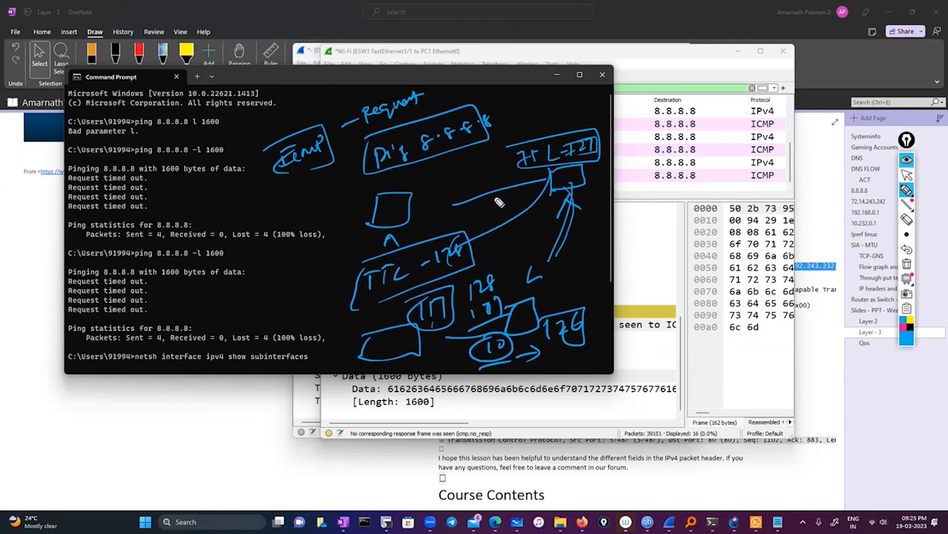
Step: Write a circled "4" with "ICMP", another circled "4" with a return arrow, and frame the area beside host A
{"action": "left_click_drag", "start_coordinate": [229, 197], "coordinate": [223, 218]}
{"action": "mouse_move", "coordinate": [217, 198]}
{"action": "left_mouse_down"}
{"action": "mouse_move", "coordinate": [267, 218]}
{"action": "mouse_move", "coordinate": [310, 210]}
{"action": "left_mouse_up"}
{"action": "mouse_move", "coordinate": [233, 244]}
{"action": "left_mouse_down"}
{"action": "mouse_move", "coordinate": [252, 245]}
{"action": "mouse_move", "coordinate": [228, 261]}
{"action": "mouse_move", "coordinate": [234, 244]}
{"action": "left_mouse_up"}
{"action": "left_click_drag", "start_coordinate": [309, 288], "coordinate": [255, 301]}
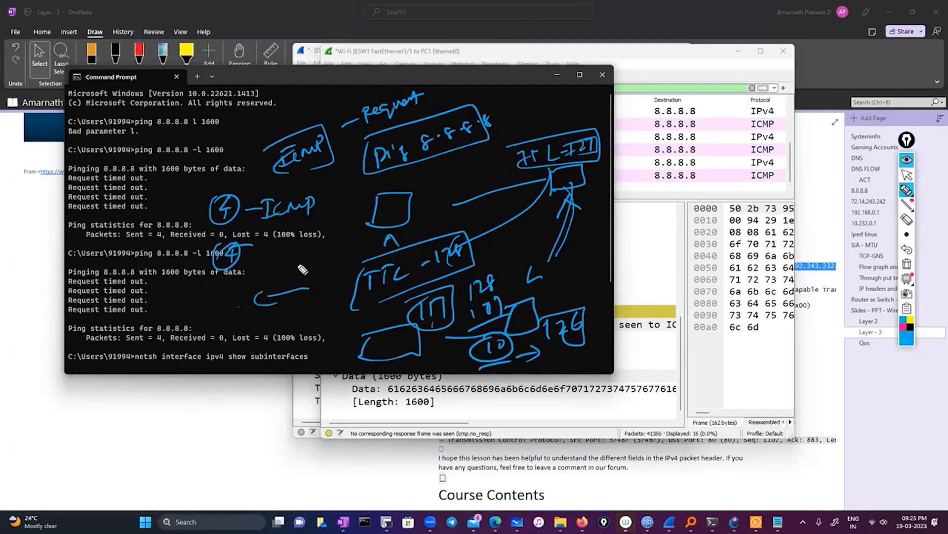
{"action": "left_click_drag", "start_coordinate": [260, 265], "coordinate": [374, 216]}
{"action": "mouse_move", "coordinate": [208, 188]}
{"action": "left_mouse_down"}
{"action": "mouse_move", "coordinate": [298, 166]}
{"action": "mouse_move", "coordinate": [310, 207]}
{"action": "mouse_move", "coordinate": [231, 230]}
{"action": "left_mouse_up"}
{"action": "mouse_move", "coordinate": [267, 243]}
{"action": "left_mouse_down"}
{"action": "mouse_move", "coordinate": [314, 217]}
{"action": "mouse_move", "coordinate": [272, 270]}
{"action": "mouse_move", "coordinate": [268, 249]}
{"action": "left_mouse_up"}
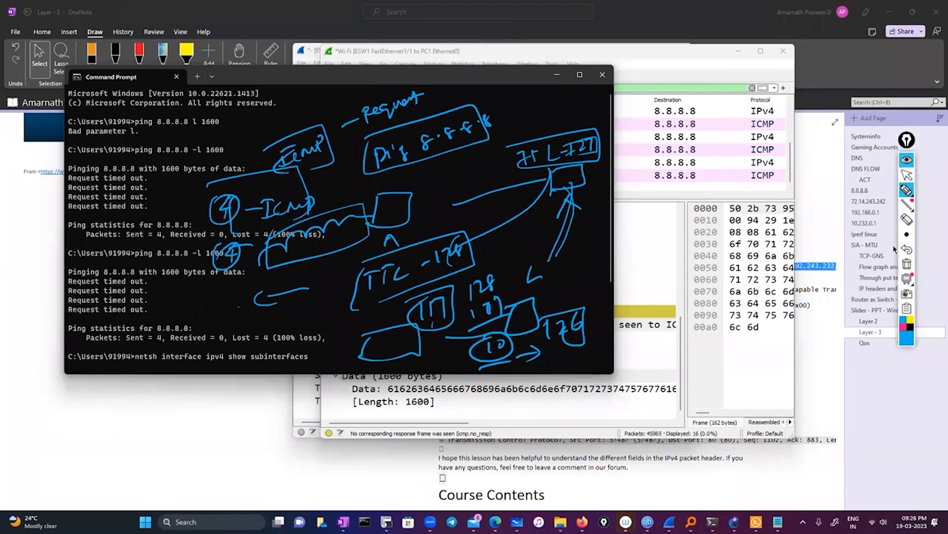
Step: Erase all pen sketches and run "netsh interface ipv4 show subinterfaces" in Command Prompt
{"action": "left_click", "coordinate": [907, 264]}
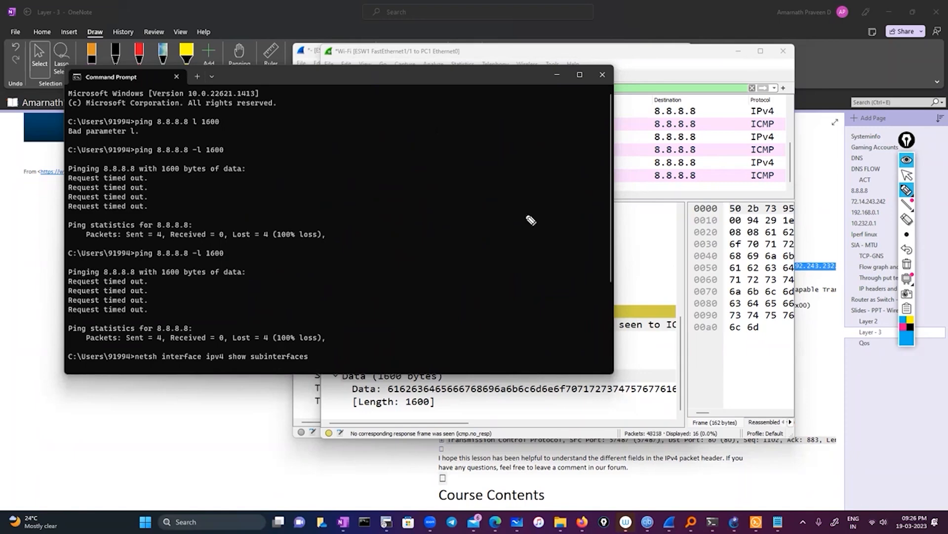
{"action": "left_click", "coordinate": [906, 175]}
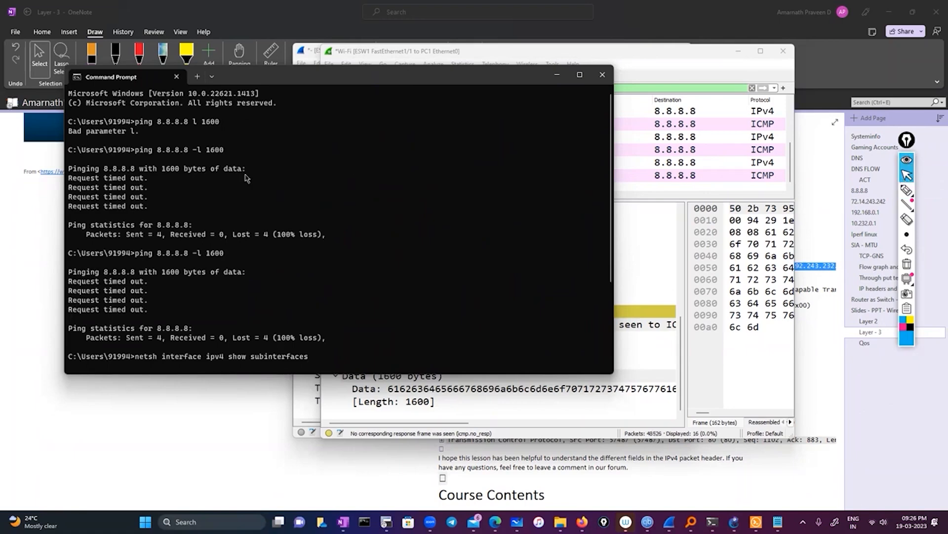
{"action": "key", "text": "Return"}
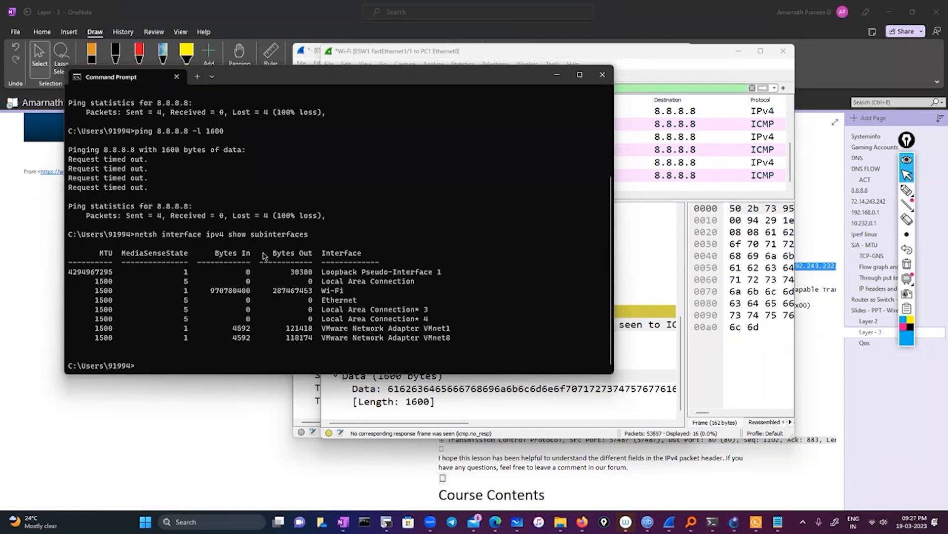
Step: Open the Layer 2 page in OneNote with the annotation toolbar clear of the page list, and open a new Command Prompt over SecureCRT
{"action": "left_click", "coordinate": [870, 234]}
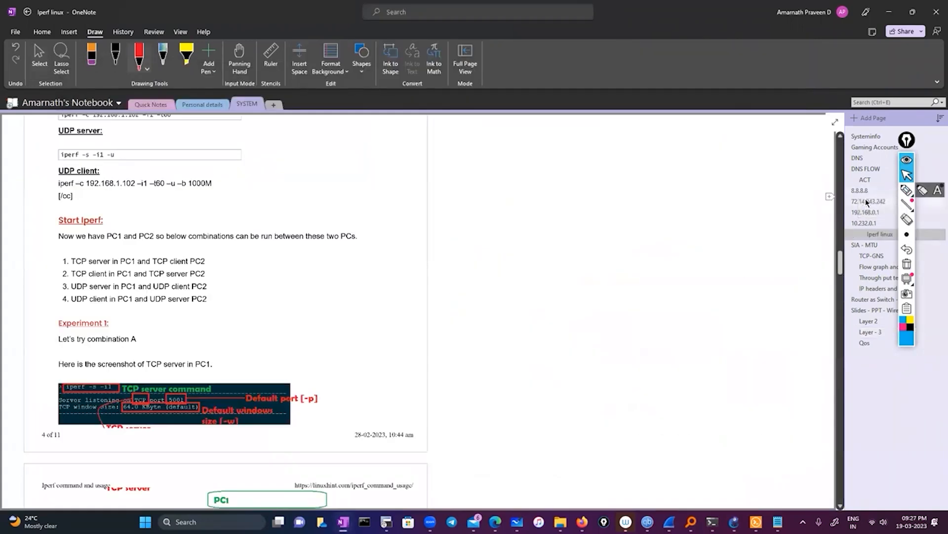
{"action": "left_click_drag", "start_coordinate": [908, 142], "coordinate": [697, 19]}
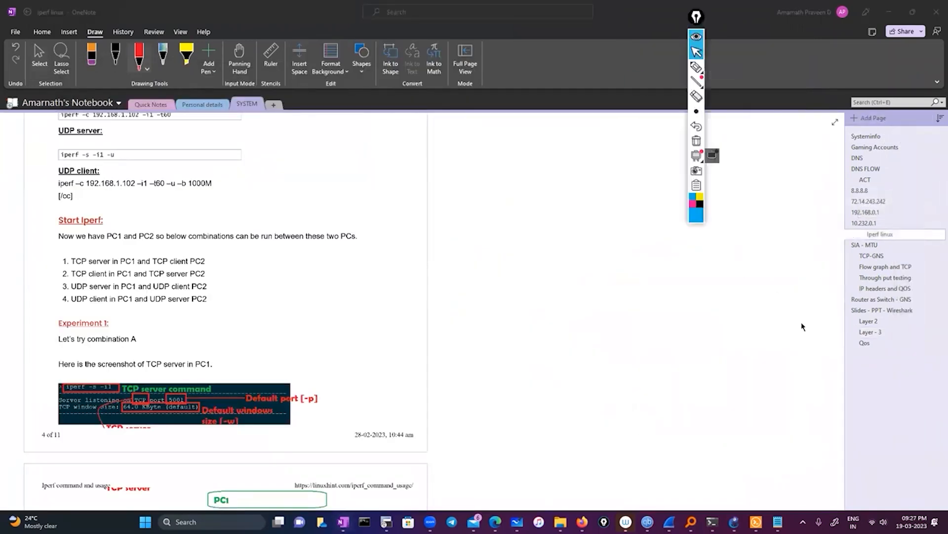
{"action": "left_click", "coordinate": [867, 322]}
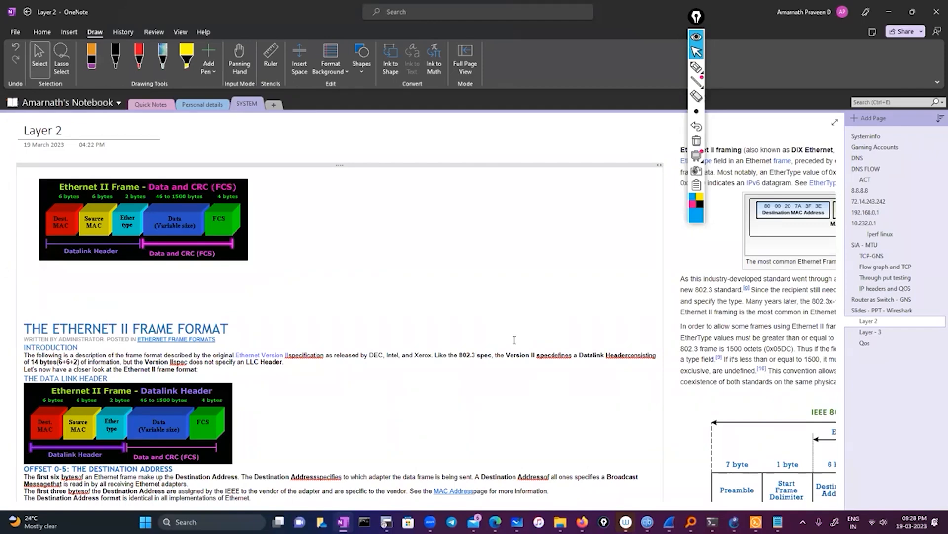
{"action": "left_click", "coordinate": [386, 522]}
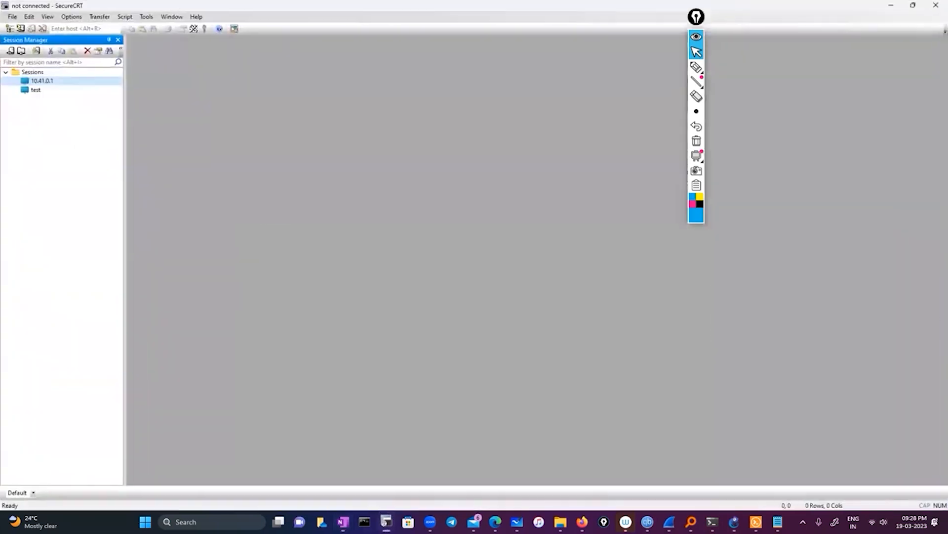
{"action": "left_click", "coordinate": [364, 522]}
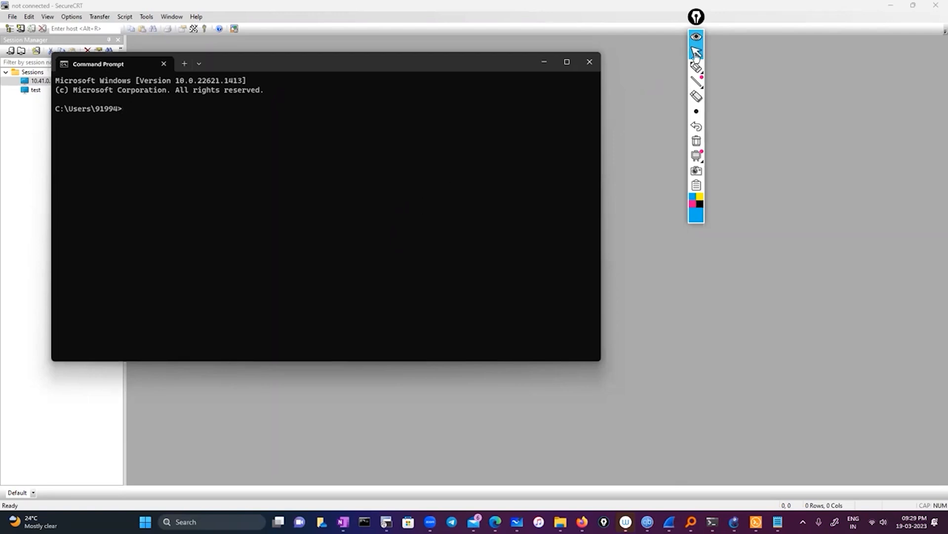
Step: Switch to the Wi-Fi capture in Wireshark, maximize its window, and clear the ip.addr==8.8.8.8 display filter
{"action": "mouse_move", "coordinate": [668, 523]}
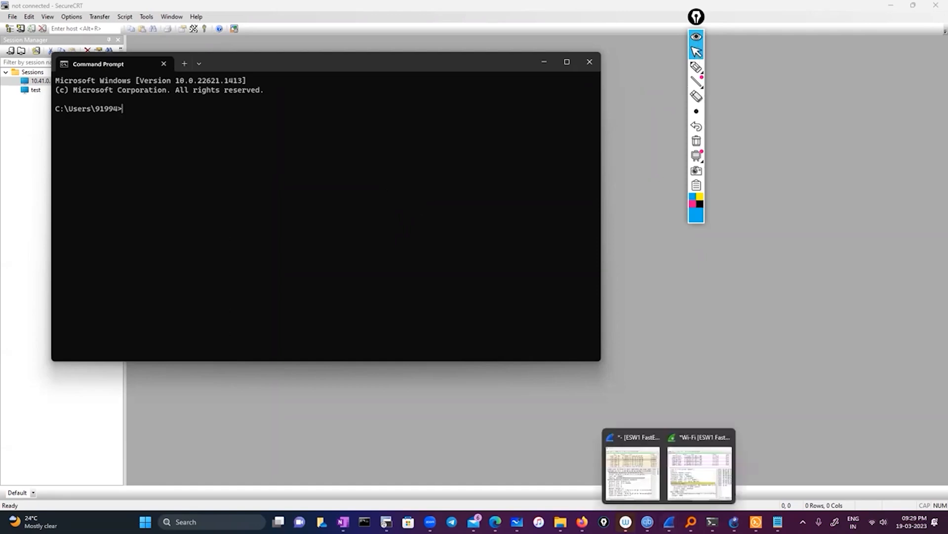
{"action": "left_click", "coordinate": [686, 467]}
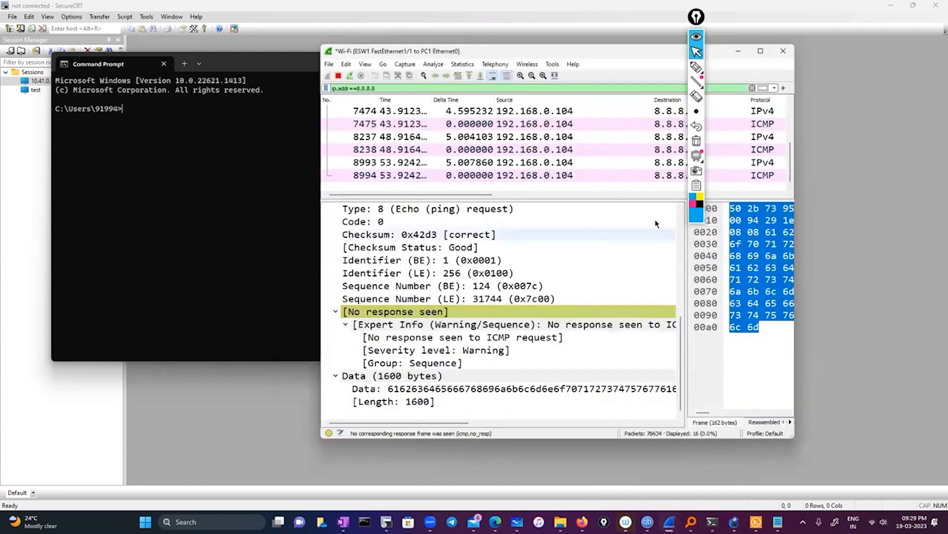
{"action": "left_click_drag", "start_coordinate": [698, 18], "coordinate": [881, 34]}
{"action": "left_click", "coordinate": [761, 51]}
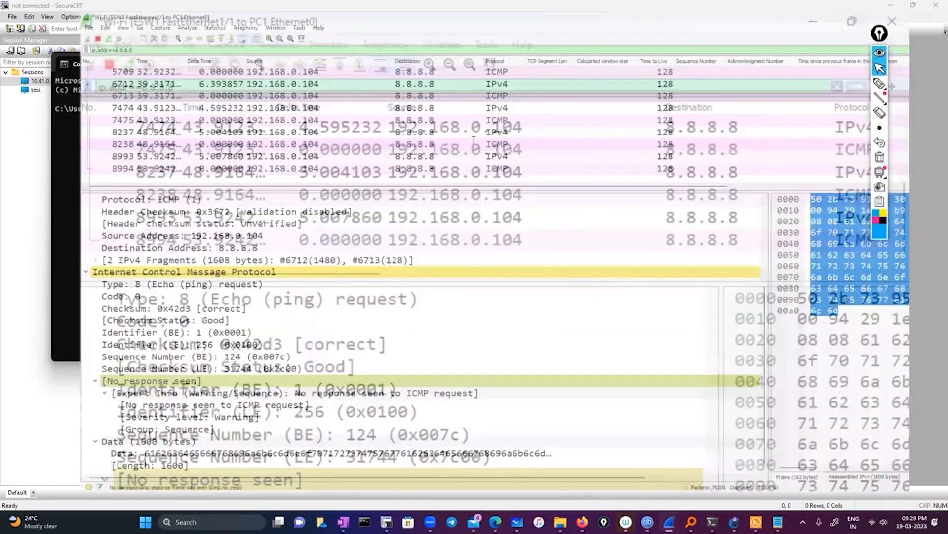
{"action": "key", "text": "ctrl+a"}
{"action": "key", "text": "BackSpace"}
{"action": "key", "text": "Return"}
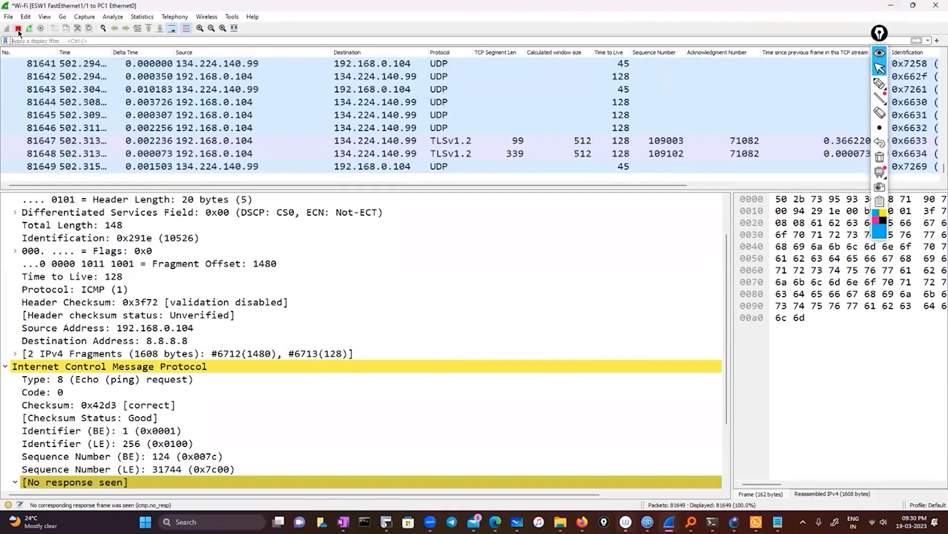
Step: Minimize Wireshark, Command Prompt and SecureCRT to return to the Layer 2 page in OneNote
{"action": "left_click", "coordinate": [892, 6]}
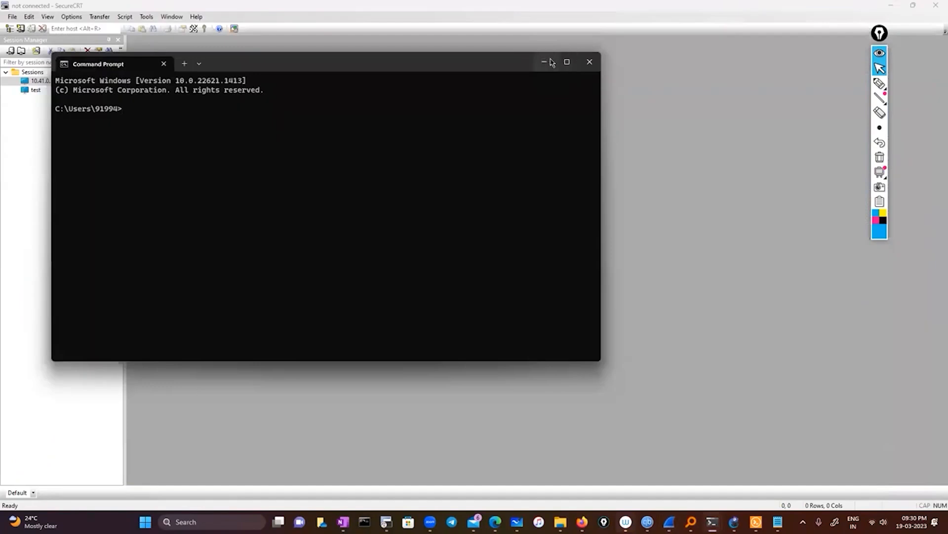
{"action": "left_click", "coordinate": [545, 62]}
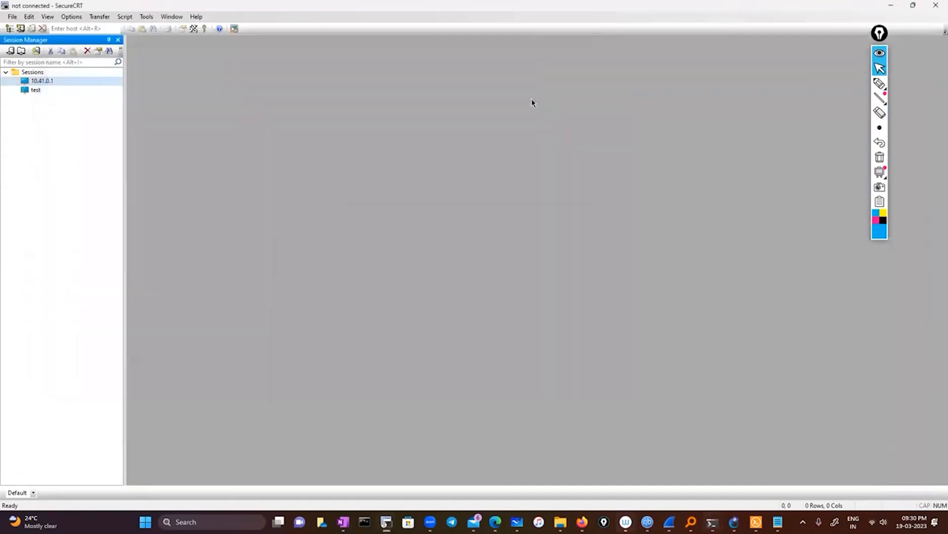
{"action": "left_click", "coordinate": [891, 6]}
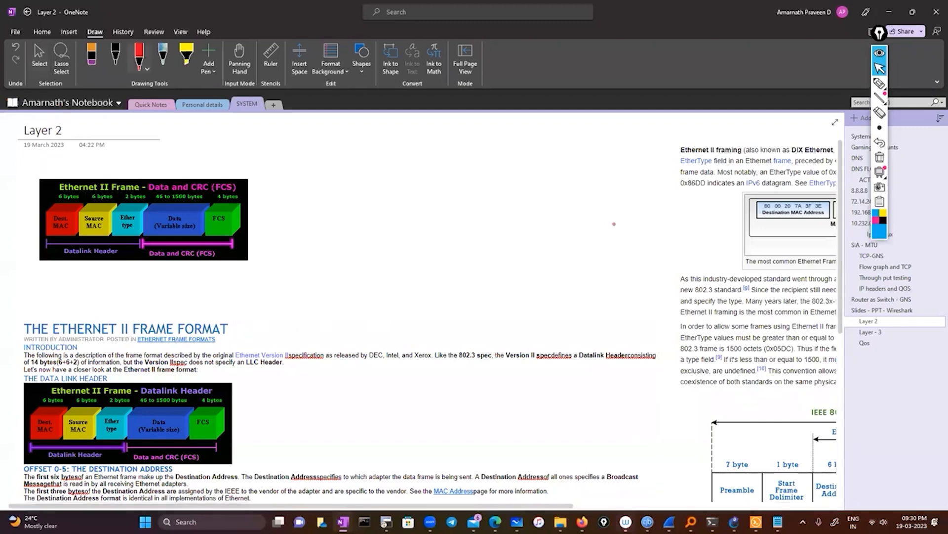
Step: Sketch two circled hosts in the blank area of the page with the screen pen, labelled "Window" and "Linux"
{"action": "left_click", "coordinate": [878, 85]}
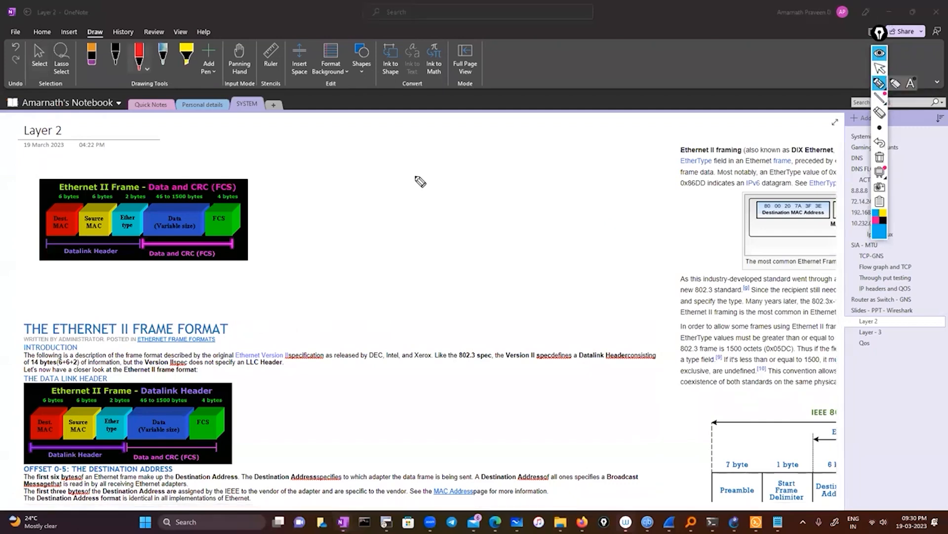
{"action": "left_click_drag", "start_coordinate": [424, 159], "coordinate": [417, 165]}
{"action": "mouse_move", "coordinate": [592, 165]}
{"action": "left_mouse_down"}
{"action": "mouse_move", "coordinate": [582, 165]}
{"action": "mouse_move", "coordinate": [586, 176]}
{"action": "left_mouse_up"}
{"action": "left_click_drag", "start_coordinate": [419, 166], "coordinate": [440, 184]}
{"action": "mouse_move", "coordinate": [575, 197]}
{"action": "left_mouse_down"}
{"action": "mouse_move", "coordinate": [582, 207]}
{"action": "mouse_move", "coordinate": [618, 202]}
{"action": "left_mouse_up"}
{"action": "mouse_move", "coordinate": [410, 233]}
{"action": "left_mouse_down"}
{"action": "mouse_move", "coordinate": [454, 229]}
{"action": "mouse_move", "coordinate": [491, 190]}
{"action": "left_mouse_up"}
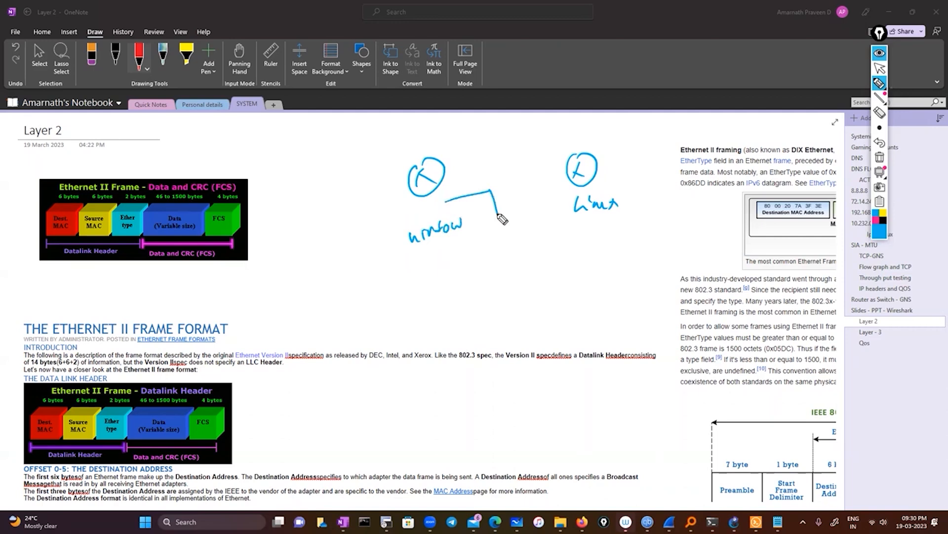
Step: Write a boxed "128" for the Windows host and a boxed "TTL - 64" below the Linux host
{"action": "mouse_move", "coordinate": [477, 242]}
{"action": "left_mouse_down"}
{"action": "mouse_move", "coordinate": [476, 254]}
{"action": "mouse_move", "coordinate": [497, 242]}
{"action": "mouse_move", "coordinate": [498, 252]}
{"action": "left_mouse_up"}
{"action": "left_click_drag", "start_coordinate": [463, 243], "coordinate": [467, 244]}
{"action": "mouse_move", "coordinate": [606, 228]}
{"action": "left_mouse_down"}
{"action": "mouse_move", "coordinate": [618, 260]}
{"action": "mouse_move", "coordinate": [689, 244]}
{"action": "mouse_move", "coordinate": [615, 266]}
{"action": "mouse_move", "coordinate": [610, 249]}
{"action": "left_mouse_up"}
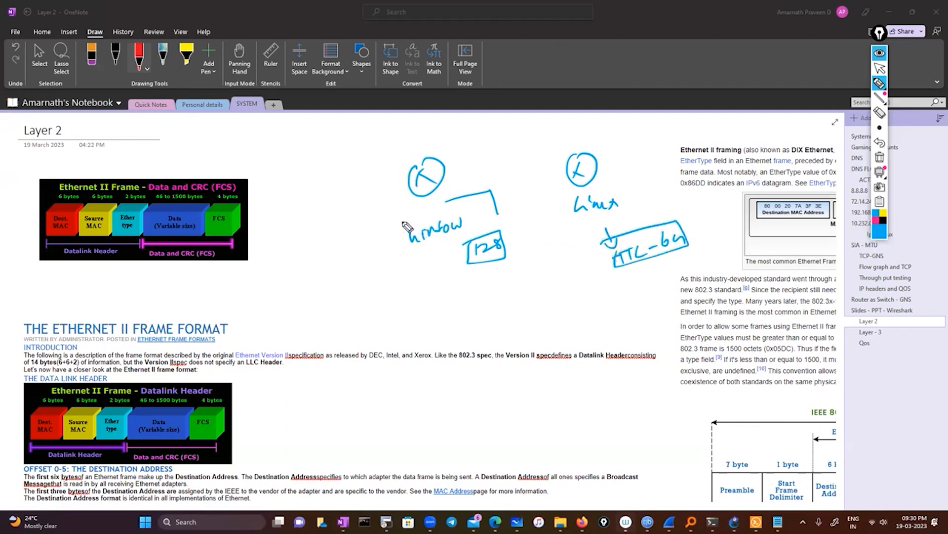
Step: Frame the Windows host's notes and join the two hosts with a double-headed arrow under a boxed "ICMP" label
{"action": "mouse_move", "coordinate": [398, 211]}
{"action": "left_mouse_down"}
{"action": "mouse_move", "coordinate": [517, 211]}
{"action": "mouse_move", "coordinate": [461, 281]}
{"action": "mouse_move", "coordinate": [396, 223]}
{"action": "left_mouse_up"}
{"action": "mouse_move", "coordinate": [465, 157]}
{"action": "left_mouse_down"}
{"action": "mouse_move", "coordinate": [450, 169]}
{"action": "mouse_move", "coordinate": [558, 167]}
{"action": "left_mouse_up"}
{"action": "left_click_drag", "start_coordinate": [544, 158], "coordinate": [546, 171]}
{"action": "mouse_move", "coordinate": [476, 139]}
{"action": "left_mouse_down"}
{"action": "mouse_move", "coordinate": [535, 140]}
{"action": "mouse_move", "coordinate": [464, 139]}
{"action": "left_mouse_up"}
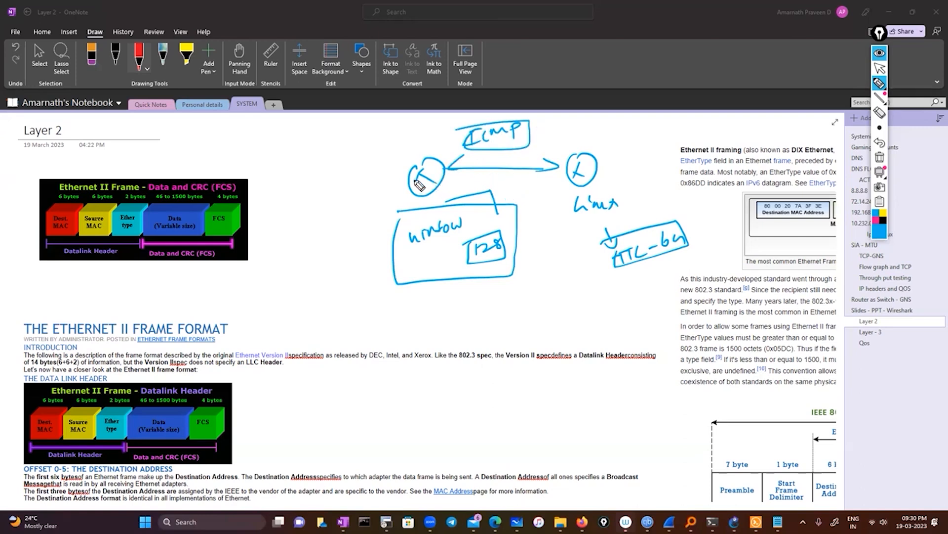
Step: Write circled "4" request and "Reply" notes beside the Windows host and draw a large frame around its whole side of the sketch
{"action": "mouse_move", "coordinate": [366, 147]}
{"action": "left_mouse_down"}
{"action": "mouse_move", "coordinate": [403, 142]}
{"action": "mouse_move", "coordinate": [392, 140]}
{"action": "left_mouse_up"}
{"action": "mouse_move", "coordinate": [362, 184]}
{"action": "left_mouse_down"}
{"action": "mouse_move", "coordinate": [351, 198]}
{"action": "mouse_move", "coordinate": [358, 188]}
{"action": "left_mouse_up"}
{"action": "mouse_move", "coordinate": [352, 183]}
{"action": "left_mouse_down"}
{"action": "mouse_move", "coordinate": [356, 197]}
{"action": "mouse_move", "coordinate": [381, 188]}
{"action": "mouse_move", "coordinate": [384, 176]}
{"action": "left_mouse_up"}
{"action": "mouse_move", "coordinate": [385, 176]}
{"action": "left_mouse_down"}
{"action": "mouse_move", "coordinate": [420, 179]}
{"action": "mouse_move", "coordinate": [410, 192]}
{"action": "mouse_move", "coordinate": [424, 174]}
{"action": "left_mouse_up"}
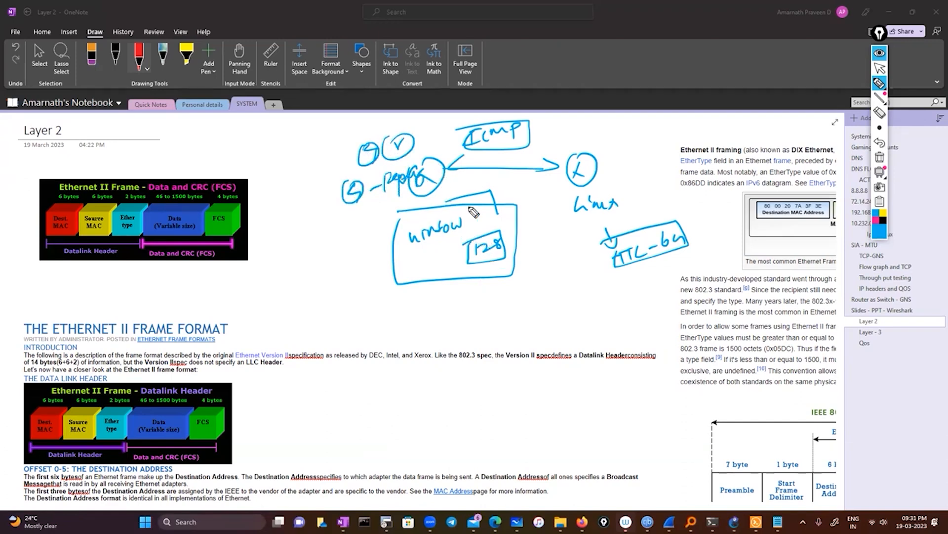
{"action": "mouse_move", "coordinate": [343, 147]}
{"action": "left_mouse_down"}
{"action": "mouse_move", "coordinate": [533, 124]}
{"action": "mouse_move", "coordinate": [541, 147]}
{"action": "left_mouse_up"}
{"action": "mouse_move", "coordinate": [541, 205]}
{"action": "left_mouse_down"}
{"action": "mouse_move", "coordinate": [509, 304]}
{"action": "mouse_move", "coordinate": [343, 266]}
{"action": "mouse_move", "coordinate": [345, 149]}
{"action": "left_mouse_up"}
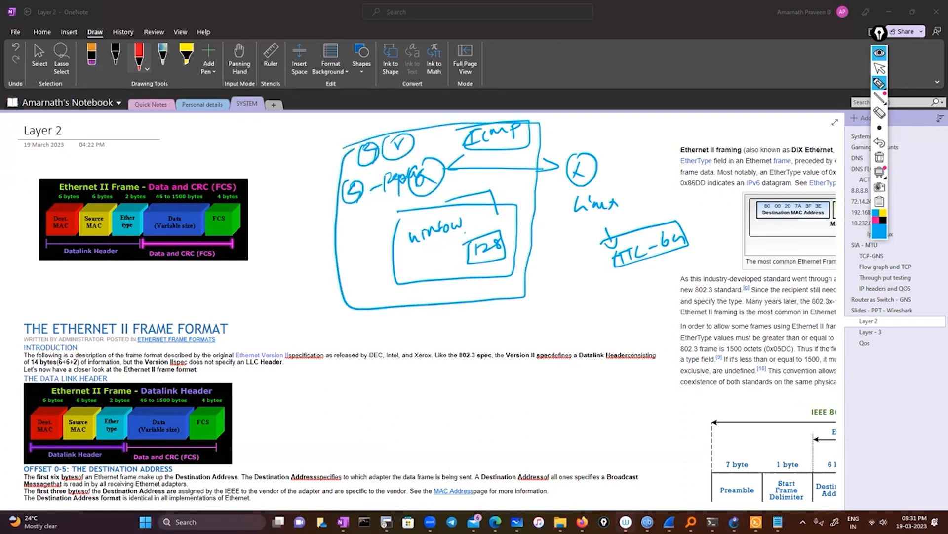
Step: Switch to the Command Prompt window containing the earlier default-size ping and run "ping 8.8.8.8" again
{"action": "left_click", "coordinate": [880, 68]}
{"action": "mouse_move", "coordinate": [626, 521]}
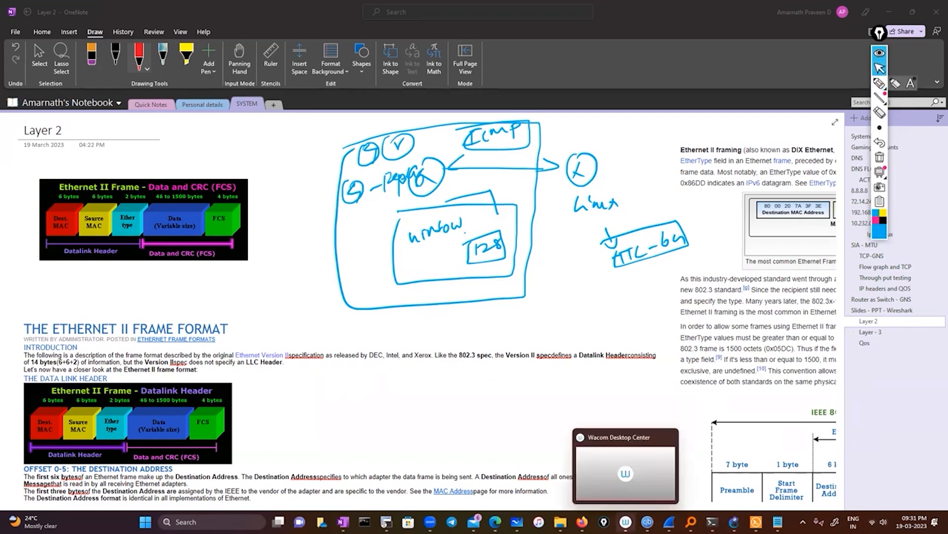
{"action": "mouse_move", "coordinate": [712, 521]}
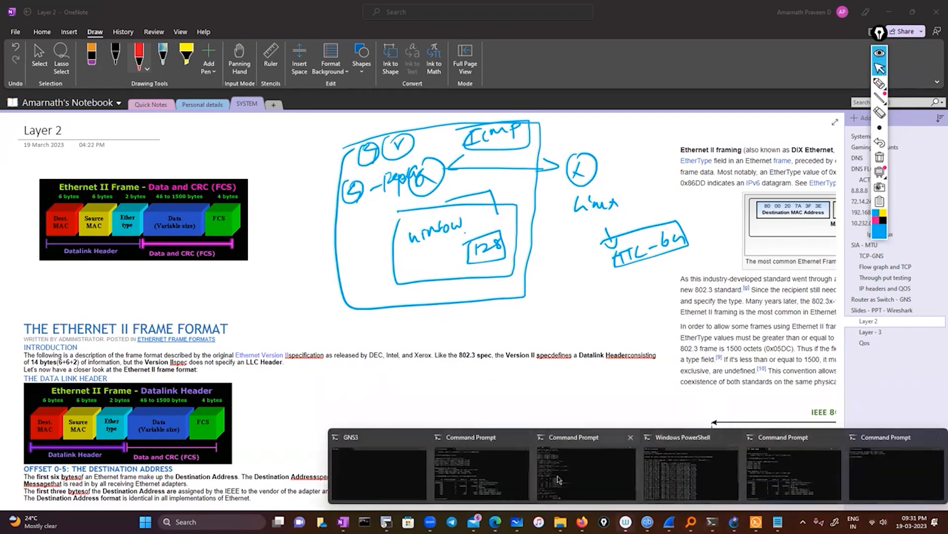
{"action": "left_click", "coordinate": [479, 469]}
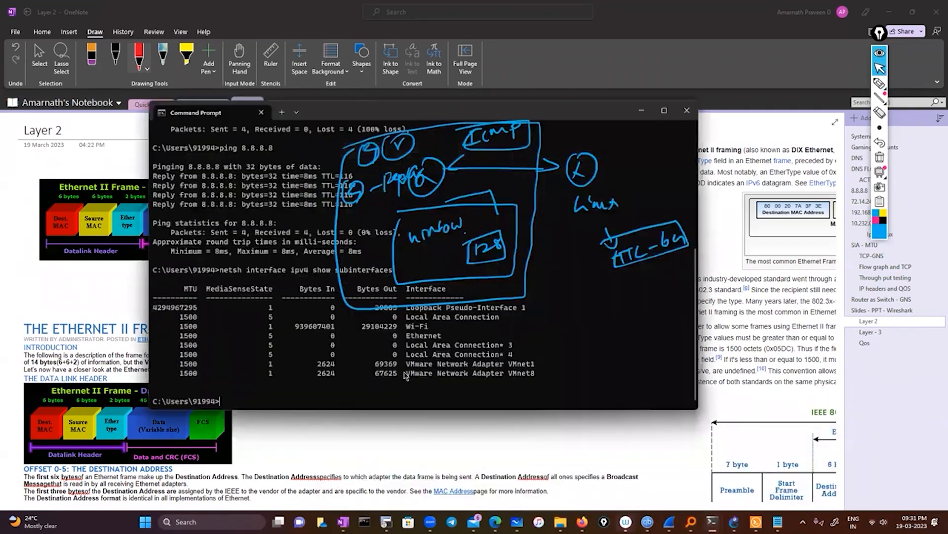
{"action": "key", "text": "Up"}
{"action": "key", "text": "Up"}
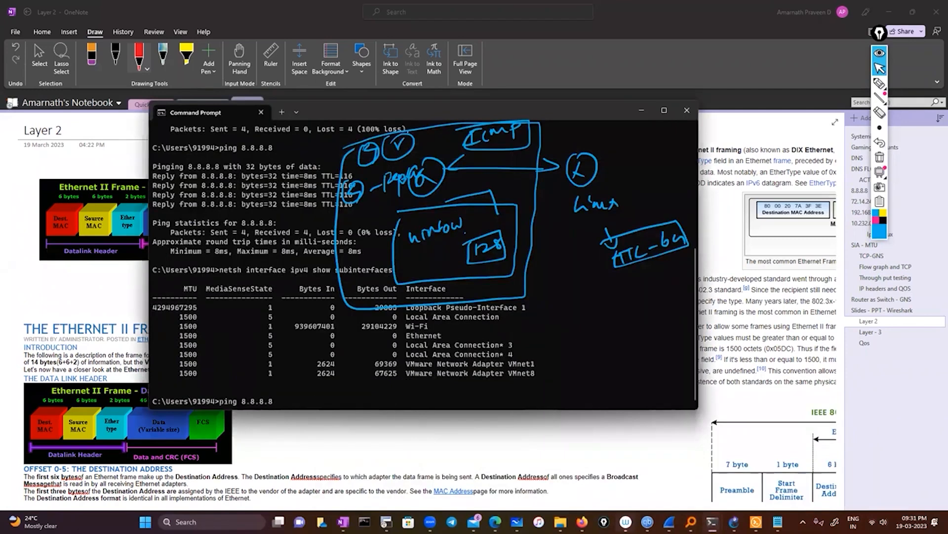
{"action": "key", "text": "Return"}
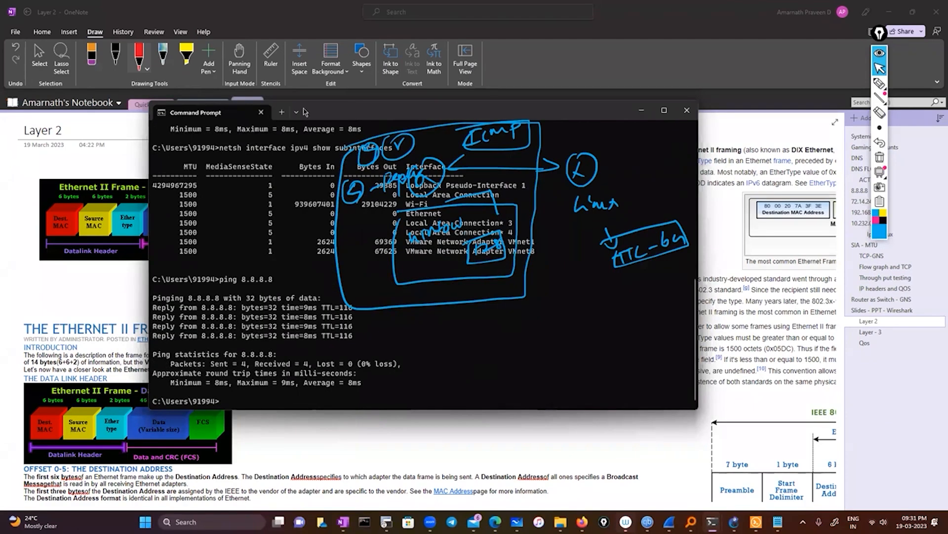
Step: Sketch two circled hosts over the terminal with the screen pen, one labelled with a 192.168.0 address and the other 8.8.8.8
{"action": "left_click", "coordinate": [879, 83]}
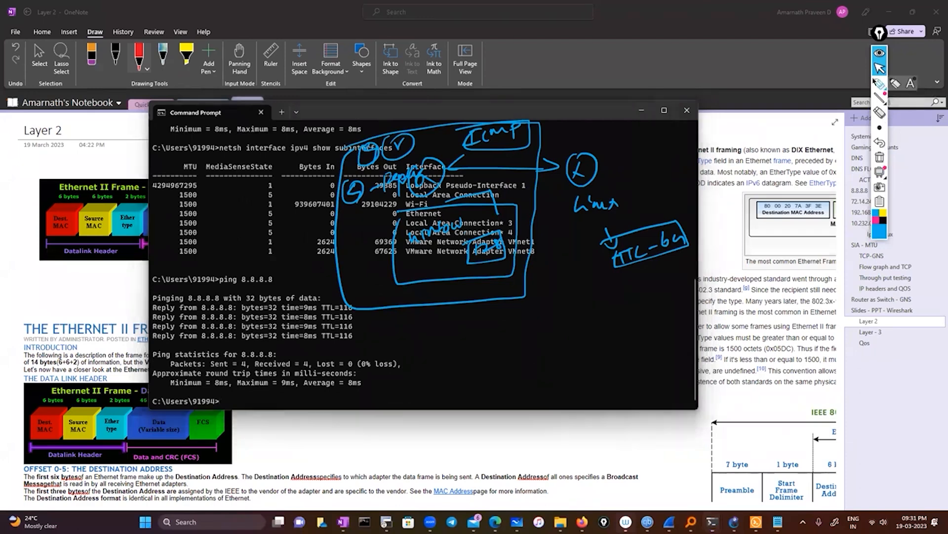
{"action": "left_click_drag", "start_coordinate": [506, 303], "coordinate": [527, 324]}
{"action": "mouse_move", "coordinate": [642, 286]}
{"action": "left_mouse_down"}
{"action": "mouse_move", "coordinate": [640, 311]}
{"action": "mouse_move", "coordinate": [648, 296]}
{"action": "left_mouse_up"}
{"action": "mouse_move", "coordinate": [642, 320]}
{"action": "left_mouse_down"}
{"action": "mouse_move", "coordinate": [639, 334]}
{"action": "mouse_move", "coordinate": [687, 326]}
{"action": "left_mouse_up"}
{"action": "left_click_drag", "start_coordinate": [476, 356], "coordinate": [474, 370]}
{"action": "left_click_drag", "start_coordinate": [483, 355], "coordinate": [580, 343]}
{"action": "left_click_drag", "start_coordinate": [590, 321], "coordinate": [588, 340]}
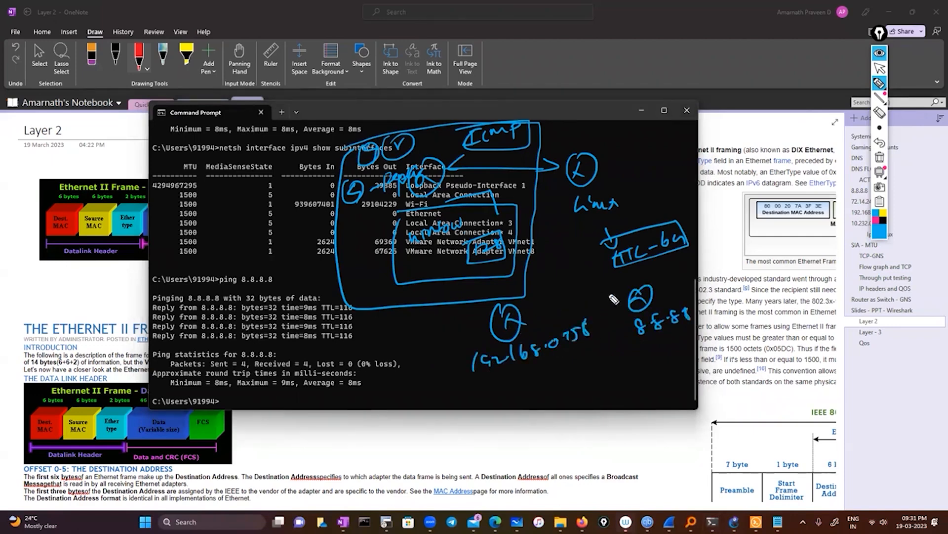
Step: Draw circles for intermediate hops above and below, forming two possible paths between the local host and 8.8.8.8
{"action": "mouse_move", "coordinate": [546, 286]}
{"action": "left_mouse_down"}
{"action": "mouse_move", "coordinate": [559, 303]}
{"action": "mouse_move", "coordinate": [544, 287]}
{"action": "mouse_move", "coordinate": [588, 276]}
{"action": "left_mouse_up"}
{"action": "left_click_drag", "start_coordinate": [568, 357], "coordinate": [572, 356]}
{"action": "mouse_move", "coordinate": [606, 353]}
{"action": "left_mouse_down"}
{"action": "mouse_move", "coordinate": [597, 366]}
{"action": "mouse_move", "coordinate": [655, 342]}
{"action": "left_mouse_up"}
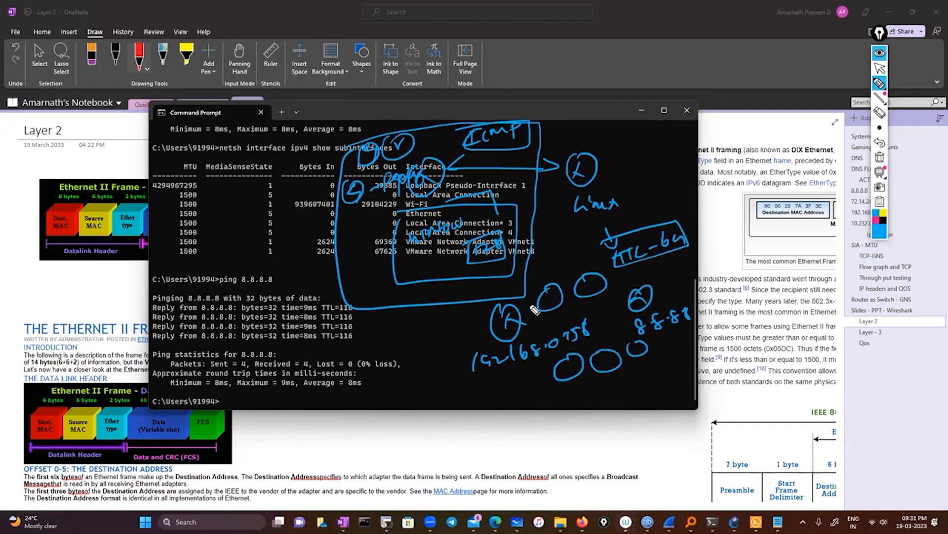
Step: Write the subtraction 128 minus 116 equals 012 with the screen pen beside the ping replies
{"action": "mouse_move", "coordinate": [395, 319]}
{"action": "left_mouse_down"}
{"action": "mouse_move", "coordinate": [396, 337]}
{"action": "mouse_move", "coordinate": [417, 322]}
{"action": "mouse_move", "coordinate": [398, 355]}
{"action": "left_mouse_up"}
{"action": "mouse_move", "coordinate": [406, 344]}
{"action": "left_mouse_down"}
{"action": "mouse_move", "coordinate": [405, 355]}
{"action": "mouse_move", "coordinate": [416, 352]}
{"action": "left_mouse_up"}
{"action": "mouse_move", "coordinate": [399, 357]}
{"action": "left_mouse_down"}
{"action": "mouse_move", "coordinate": [445, 345]}
{"action": "mouse_move", "coordinate": [444, 368]}
{"action": "mouse_move", "coordinate": [412, 370]}
{"action": "left_mouse_up"}
{"action": "mouse_move", "coordinate": [421, 368]}
{"action": "left_mouse_down"}
{"action": "mouse_move", "coordinate": [419, 380]}
{"action": "mouse_move", "coordinate": [454, 379]}
{"action": "left_mouse_up"}
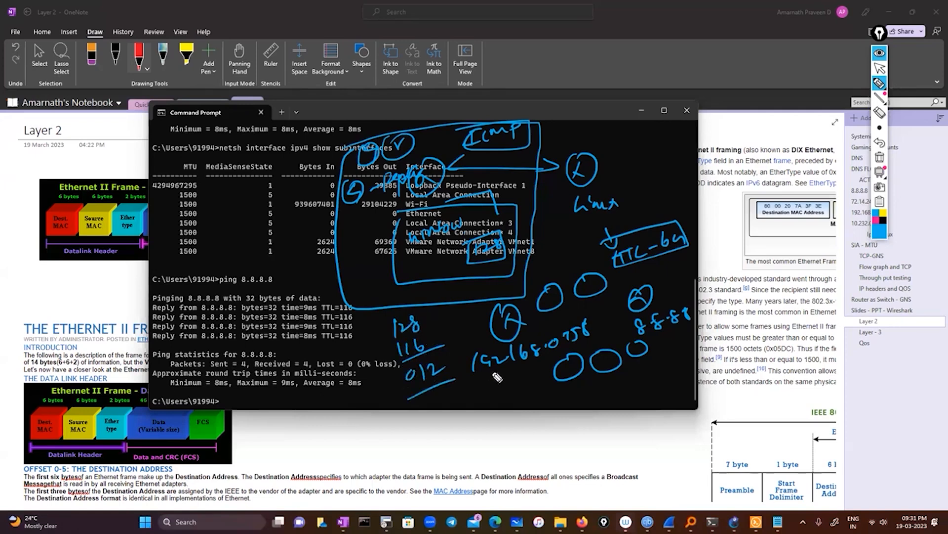
Step: Draw a hop-by-hop path from the local host to a circled node near the "TTL-64" note and circle the TTL=116 replies
{"action": "left_click_drag", "start_coordinate": [512, 321], "coordinate": [544, 296]}
{"action": "mouse_move", "coordinate": [599, 262]}
{"action": "left_mouse_down"}
{"action": "mouse_move", "coordinate": [648, 220]}
{"action": "mouse_move", "coordinate": [681, 212]}
{"action": "mouse_move", "coordinate": [667, 223]}
{"action": "mouse_move", "coordinate": [677, 228]}
{"action": "left_mouse_up"}
{"action": "mouse_move", "coordinate": [359, 304]}
{"action": "left_mouse_down"}
{"action": "mouse_move", "coordinate": [338, 365]}
{"action": "mouse_move", "coordinate": [355, 295]}
{"action": "left_mouse_up"}
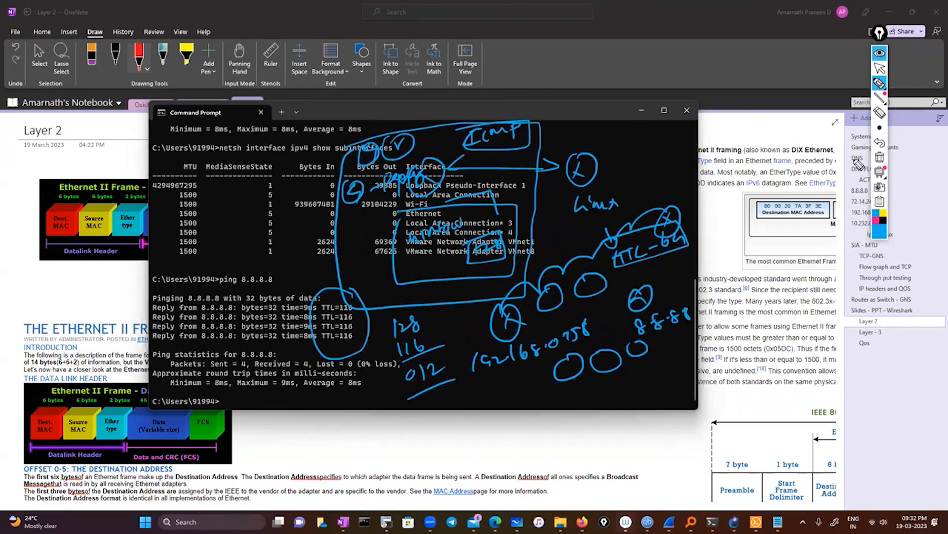
Step: Clear all screen annotations, minimize the windows in front and switch to the Wi-Fi capture in Wireshark
{"action": "left_click", "coordinate": [880, 158]}
{"action": "left_click", "coordinate": [877, 69]}
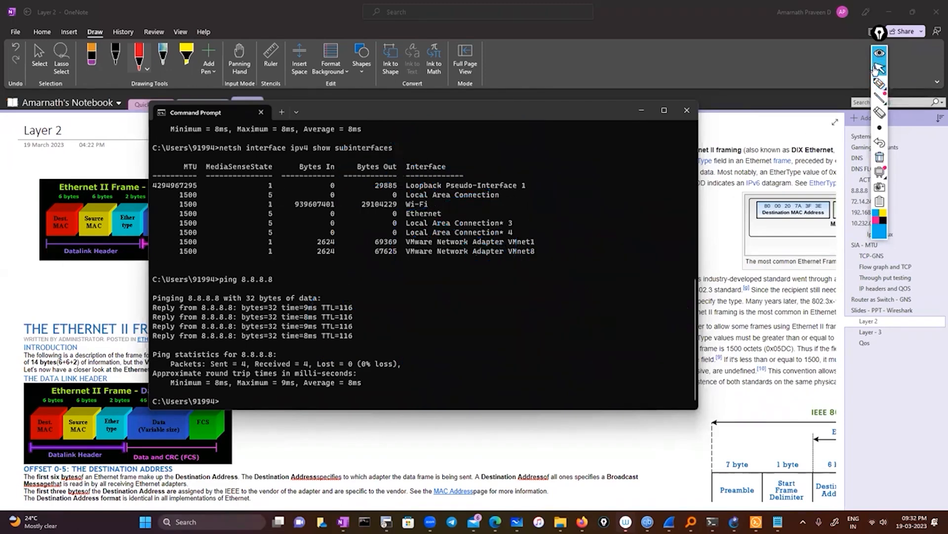
{"action": "left_click", "coordinate": [894, 13]}
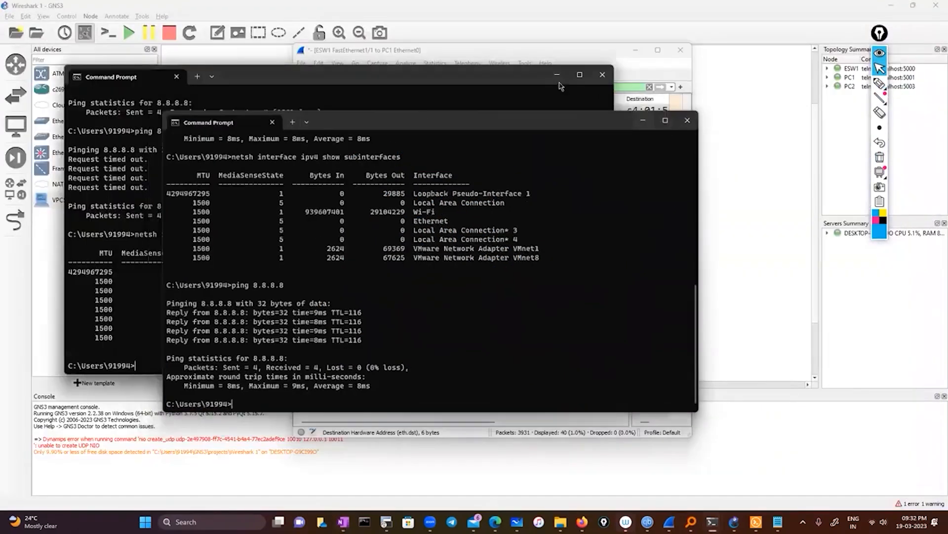
{"action": "left_click", "coordinate": [558, 75]}
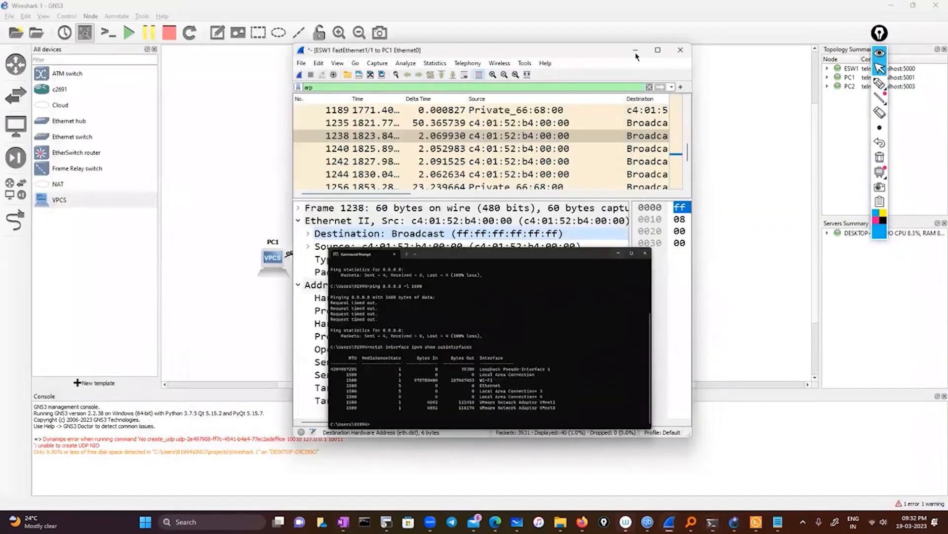
{"action": "key", "text": "super+Down"}
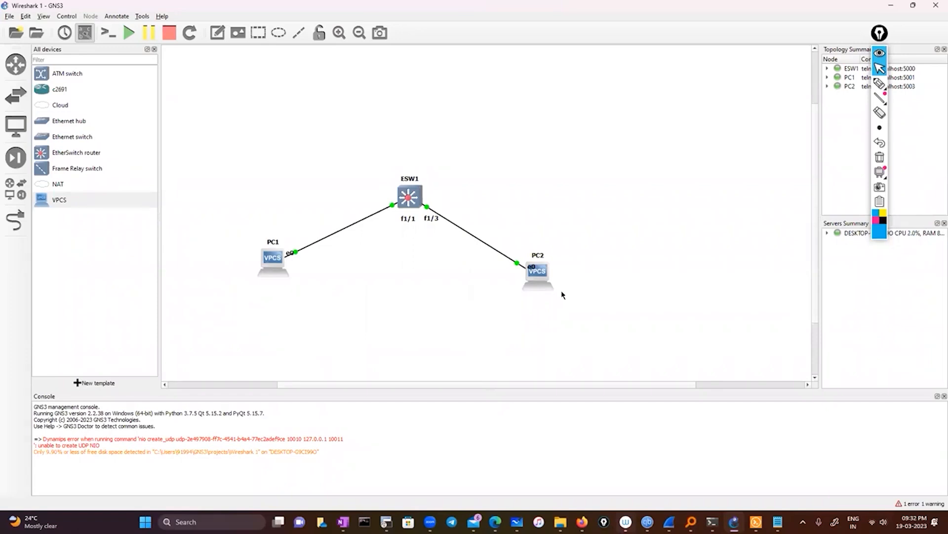
{"action": "mouse_move", "coordinate": [669, 522]}
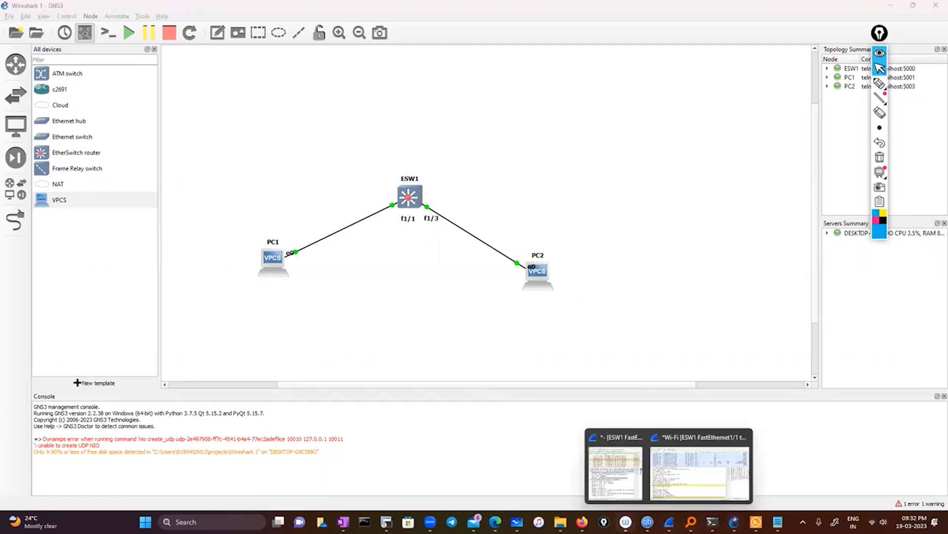
{"action": "left_click", "coordinate": [692, 464]}
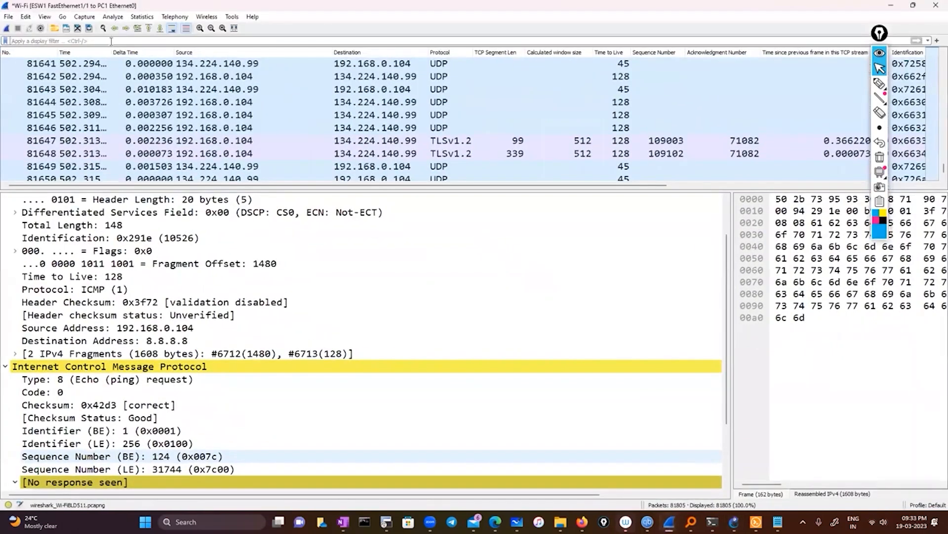
Step: Filter the Wi-Fi capture with the display filter "ip.addr==134.224.140.99"
{"action": "left_click", "coordinate": [111, 40]}
{"action": "type", "text": "ip."}
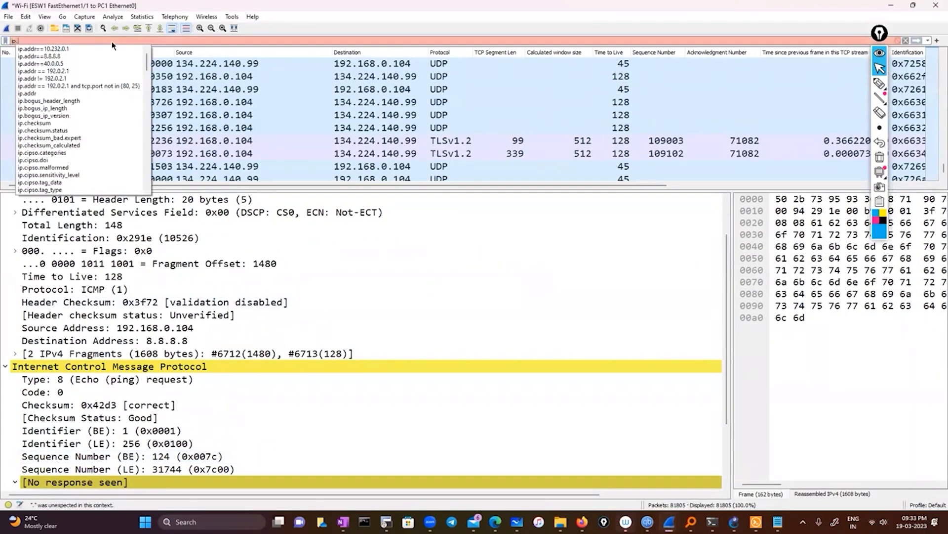
{"action": "type", "text": "add"}
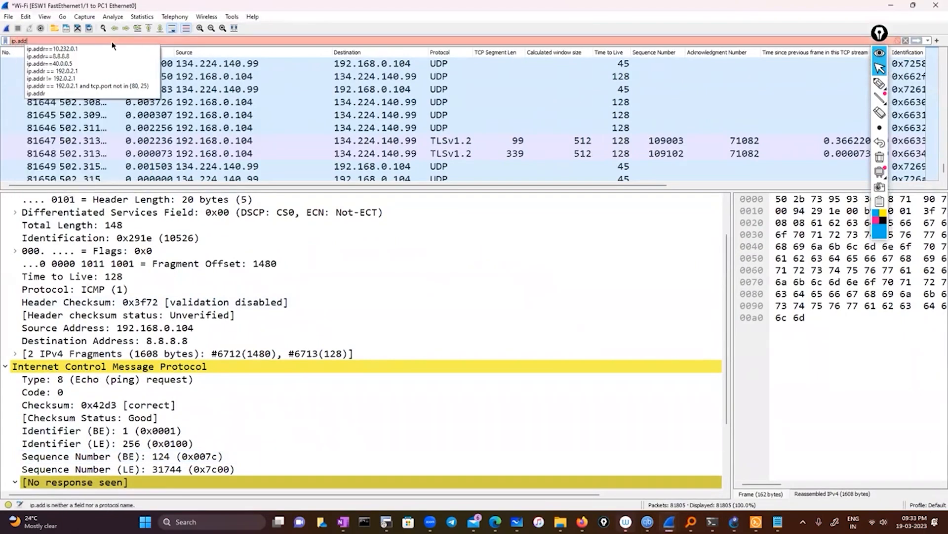
{"action": "key", "text": "Down"}
{"action": "key", "text": "Down"}
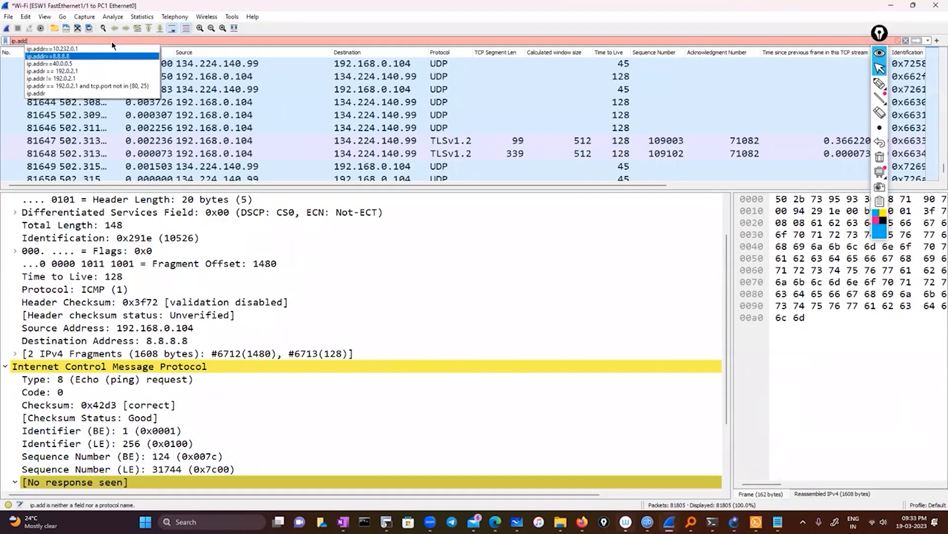
{"action": "type", "text": "="}
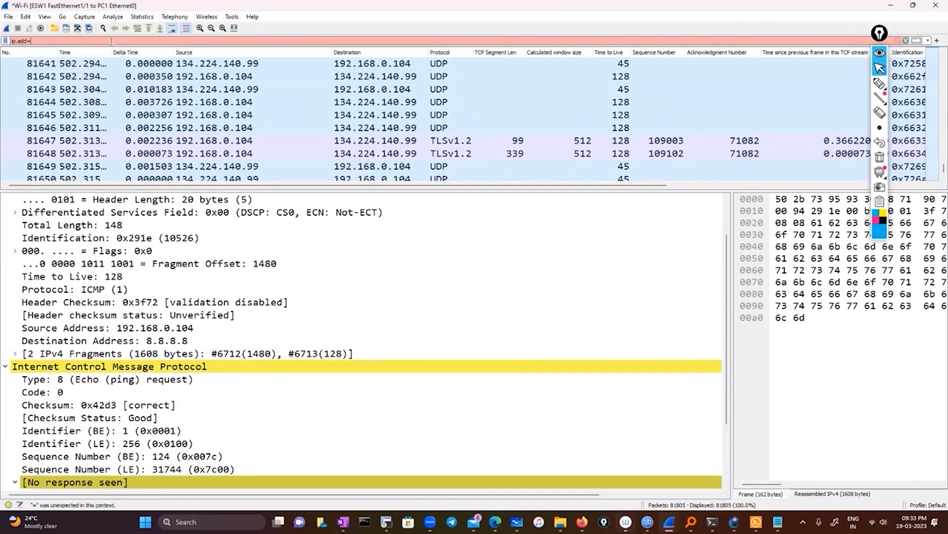
{"action": "type", "text": "=134.22"}
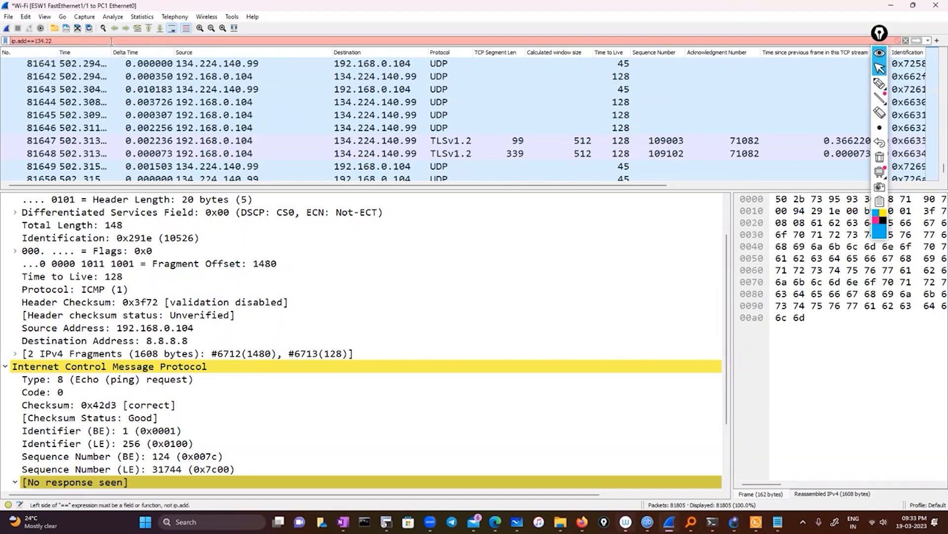
{"action": "type", "text": "4."}
{"action": "type", "text": "10"}
{"action": "type", "text": "40"}
{"action": "type", "text": ".99"}
{"action": "type", "text": "r"}
{"action": "key", "text": "Return"}
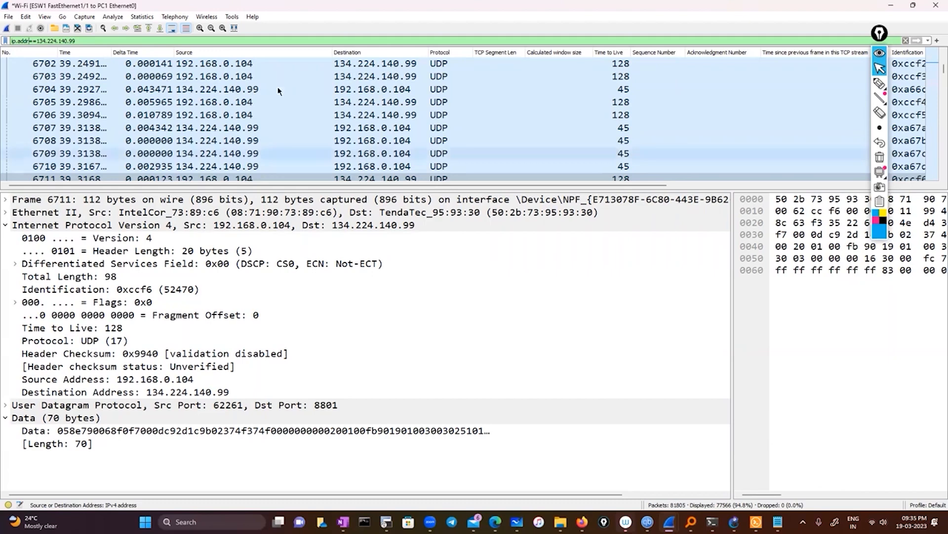
Step: Select packet 6708 from 134.224.140.99 and write the subtraction 64 minus 45 equals 19 over the details, circling the answer
{"action": "left_click", "coordinate": [211, 143]}
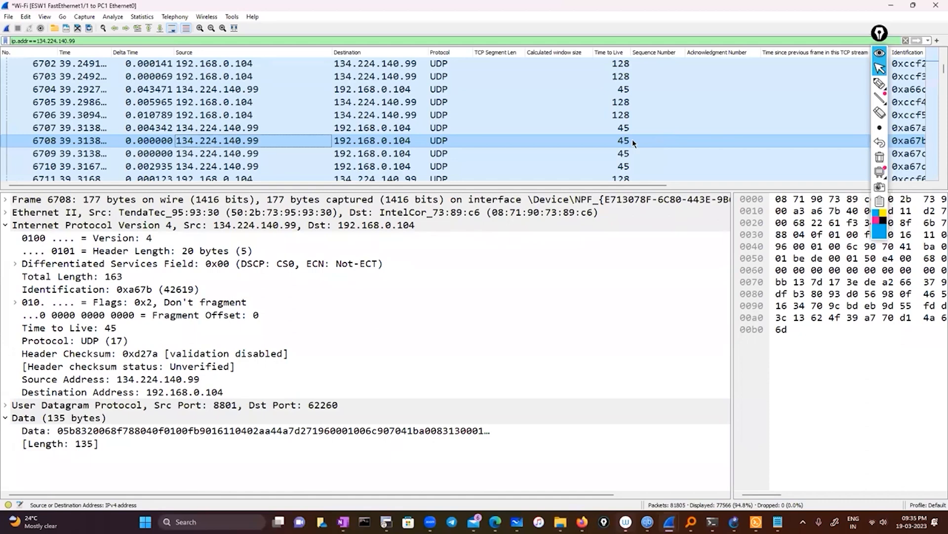
{"action": "left_click", "coordinate": [880, 83]}
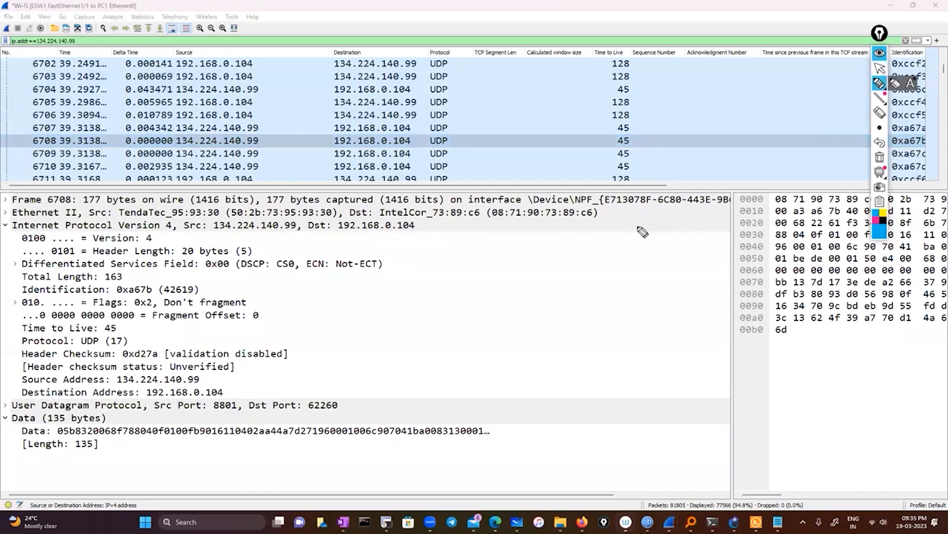
{"action": "mouse_move", "coordinate": [611, 255]}
{"action": "left_mouse_down"}
{"action": "mouse_move", "coordinate": [613, 272]}
{"action": "mouse_move", "coordinate": [626, 280]}
{"action": "mouse_move", "coordinate": [618, 309]}
{"action": "mouse_move", "coordinate": [650, 298]}
{"action": "left_mouse_up"}
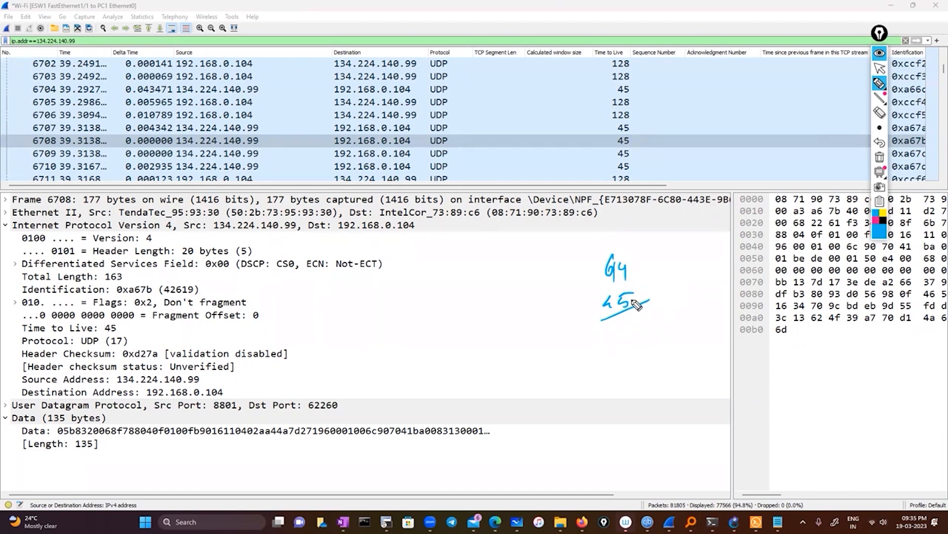
{"action": "mouse_move", "coordinate": [634, 311]}
{"action": "left_mouse_down"}
{"action": "mouse_move", "coordinate": [627, 345]}
{"action": "mouse_move", "coordinate": [617, 341]}
{"action": "mouse_move", "coordinate": [665, 347]}
{"action": "mouse_move", "coordinate": [651, 316]}
{"action": "left_mouse_up"}
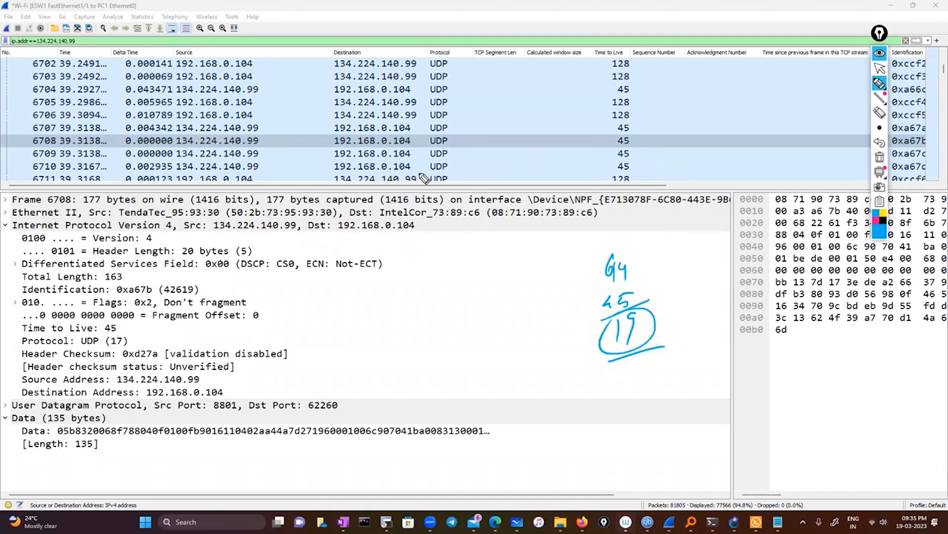
Step: Annotate packet 6707 with an arrow from its source to the circled TTL of 45, a circled "65" and a winding hop path with circled notes
{"action": "mouse_move", "coordinate": [639, 128]}
{"action": "left_mouse_down"}
{"action": "mouse_move", "coordinate": [617, 130]}
{"action": "mouse_move", "coordinate": [623, 146]}
{"action": "left_mouse_up"}
{"action": "mouse_move", "coordinate": [260, 133]}
{"action": "left_mouse_down"}
{"action": "mouse_move", "coordinate": [568, 130]}
{"action": "mouse_move", "coordinate": [573, 141]}
{"action": "left_mouse_up"}
{"action": "mouse_move", "coordinate": [664, 118]}
{"action": "left_mouse_down"}
{"action": "mouse_move", "coordinate": [662, 129]}
{"action": "mouse_move", "coordinate": [673, 130]}
{"action": "mouse_move", "coordinate": [555, 105]}
{"action": "mouse_move", "coordinate": [410, 116]}
{"action": "mouse_move", "coordinate": [314, 171]}
{"action": "mouse_move", "coordinate": [311, 294]}
{"action": "mouse_move", "coordinate": [336, 323]}
{"action": "left_mouse_up"}
{"action": "mouse_move", "coordinate": [363, 266]}
{"action": "left_mouse_down"}
{"action": "mouse_move", "coordinate": [368, 282]}
{"action": "mouse_move", "coordinate": [349, 272]}
{"action": "mouse_move", "coordinate": [360, 284]}
{"action": "left_mouse_up"}
{"action": "mouse_move", "coordinate": [390, 312]}
{"action": "left_mouse_down"}
{"action": "mouse_move", "coordinate": [370, 341]}
{"action": "mouse_move", "coordinate": [403, 323]}
{"action": "left_mouse_up"}
{"action": "left_click_drag", "start_coordinate": [385, 317], "coordinate": [382, 343]}
{"action": "left_click_drag", "start_coordinate": [375, 333], "coordinate": [399, 328]}
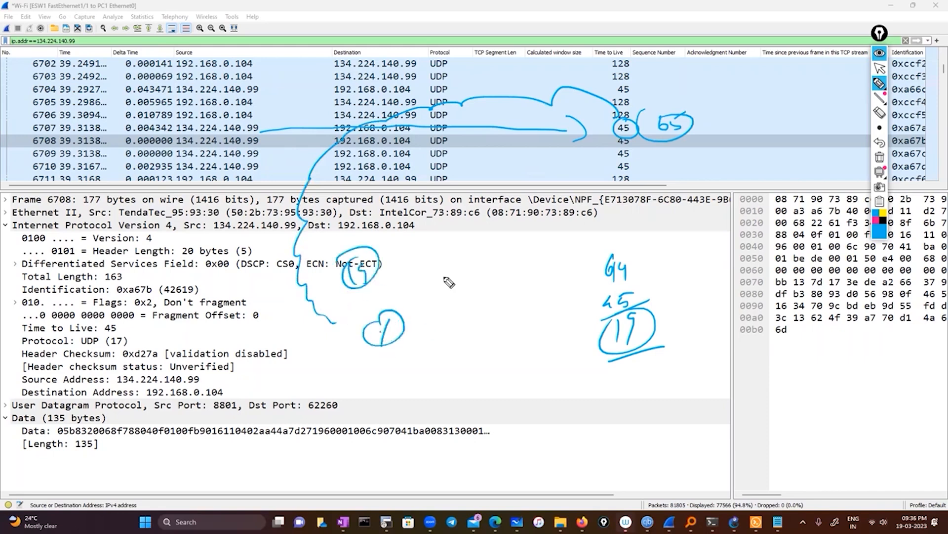
{"action": "left_click_drag", "start_coordinate": [628, 123], "coordinate": [623, 135]}
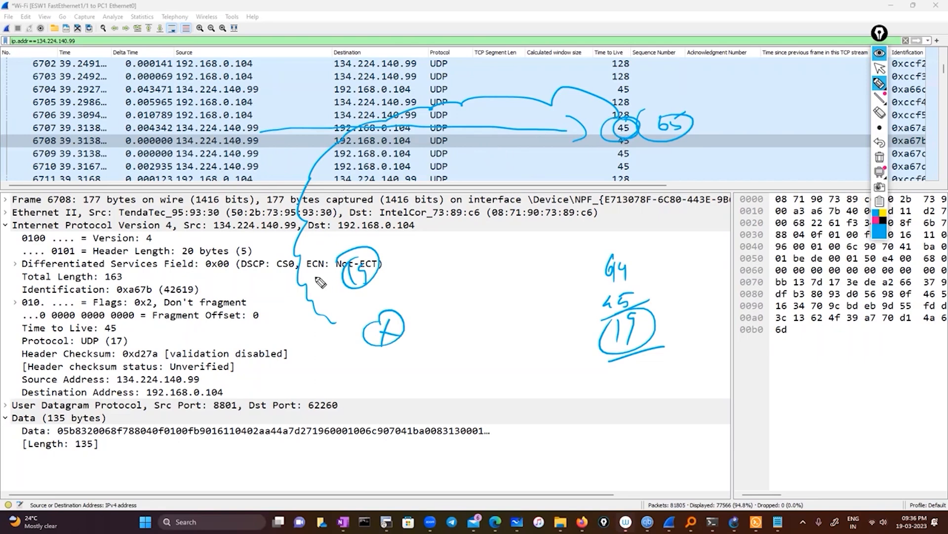
Step: Circle the destination address 192.168.0.104 and write framed "L3" and "TTL" notes below the packet rows
{"action": "left_click_drag", "start_coordinate": [354, 127], "coordinate": [460, 106]}
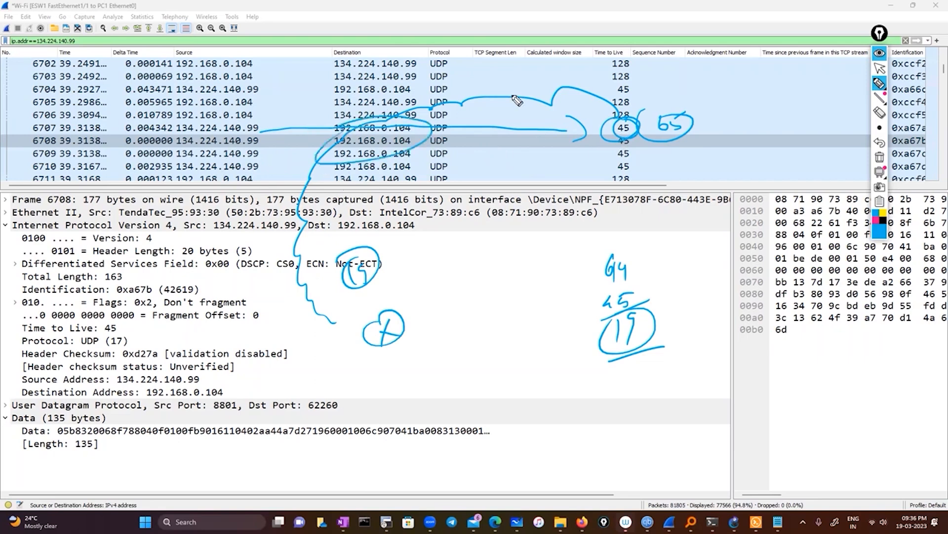
{"action": "mouse_move", "coordinate": [485, 165]}
{"action": "left_mouse_down"}
{"action": "mouse_move", "coordinate": [482, 177]}
{"action": "mouse_move", "coordinate": [494, 175]}
{"action": "left_mouse_up"}
{"action": "left_click_drag", "start_coordinate": [499, 165], "coordinate": [484, 186]}
{"action": "mouse_move", "coordinate": [477, 222]}
{"action": "left_mouse_down"}
{"action": "mouse_move", "coordinate": [483, 235]}
{"action": "mouse_move", "coordinate": [514, 228]}
{"action": "left_mouse_up"}
{"action": "mouse_move", "coordinate": [518, 217]}
{"action": "left_mouse_down"}
{"action": "mouse_move", "coordinate": [464, 233]}
{"action": "mouse_move", "coordinate": [501, 200]}
{"action": "left_mouse_up"}
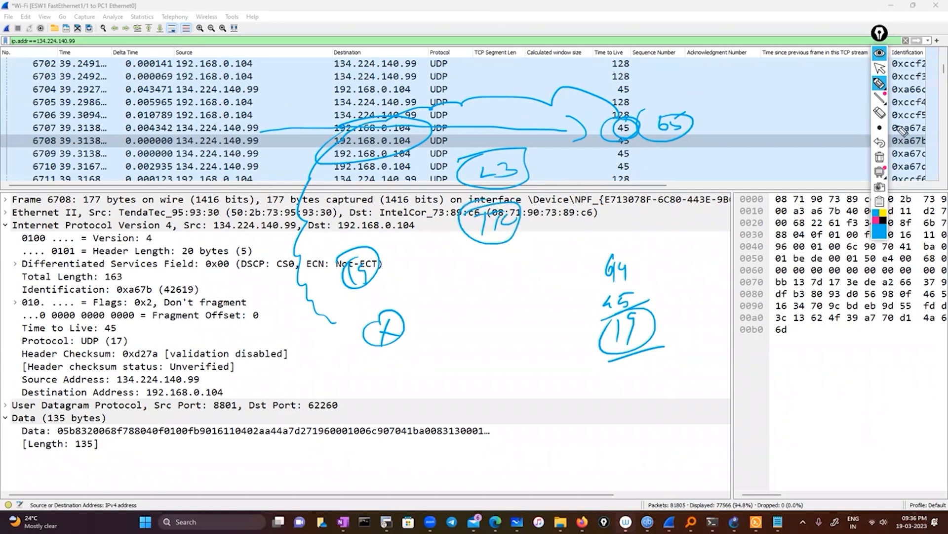
Step: Clear the screen annotations and replace the display filter with "icmp"
{"action": "mouse_move", "coordinate": [884, 100]}
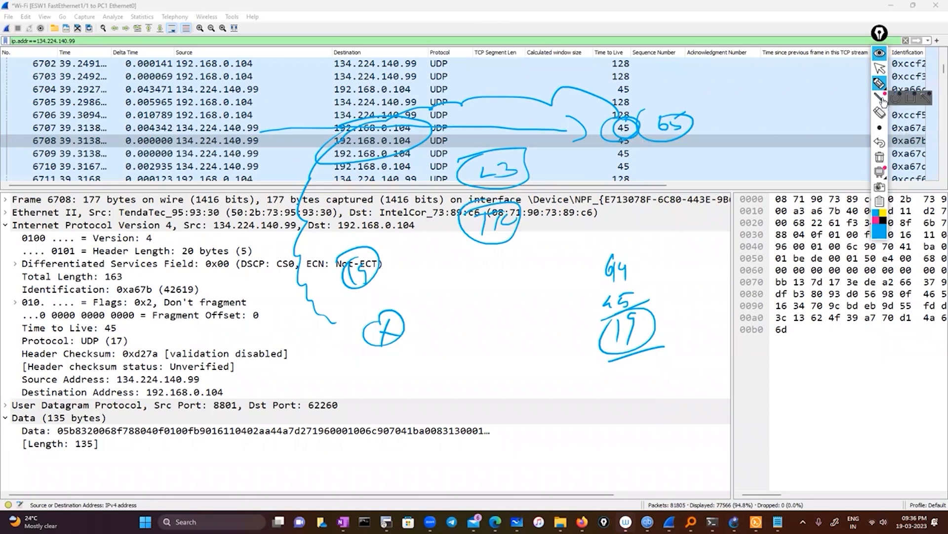
{"action": "left_click", "coordinate": [879, 158]}
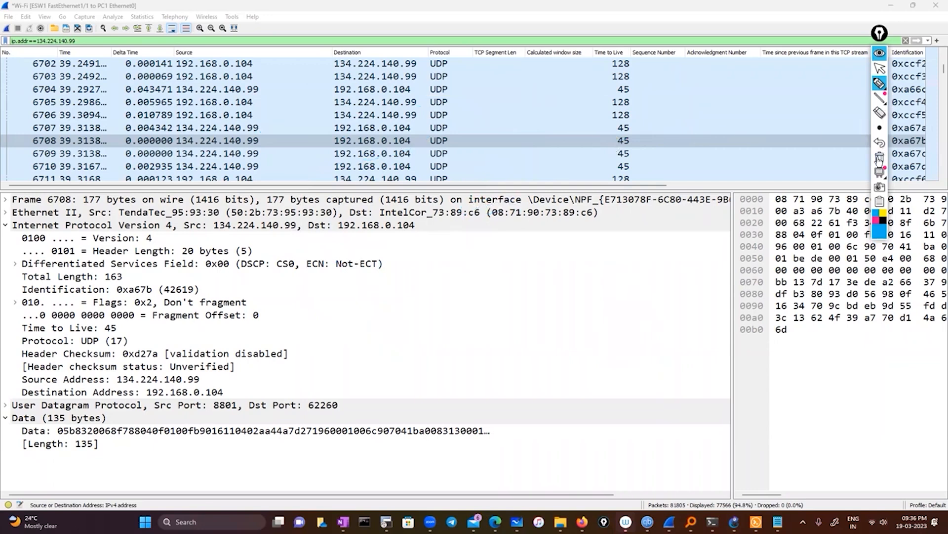
{"action": "left_click", "coordinate": [880, 68]}
{"action": "left_click_drag", "start_coordinate": [87, 40], "coordinate": [2, 41]}
{"action": "type", "text": "icmp"}
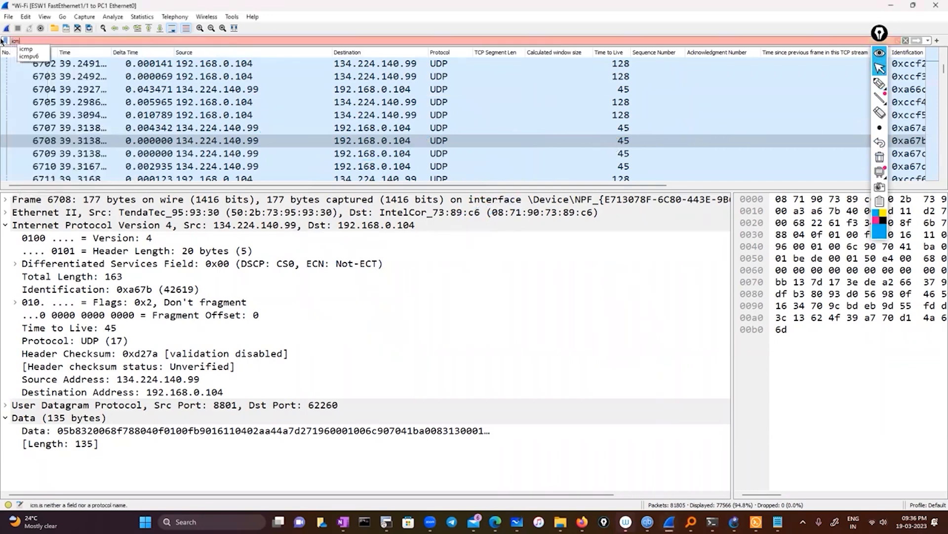
{"action": "key", "text": "Return"}
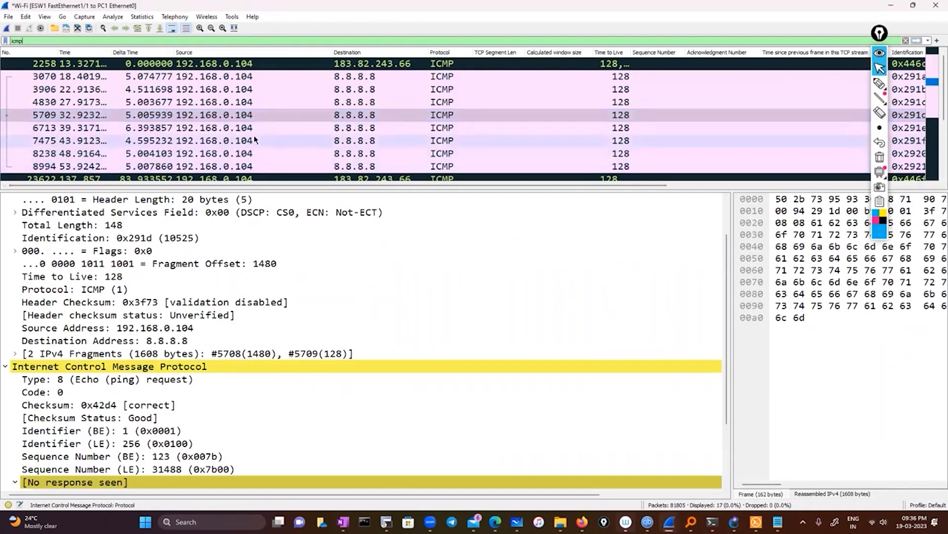
Step: Check the Info column of the ICMP packets for echo replies and select the first echo request to 8.8.8.8
{"action": "scroll", "coordinate": [255, 141], "scroll_direction": "down", "scroll_amount": 3}
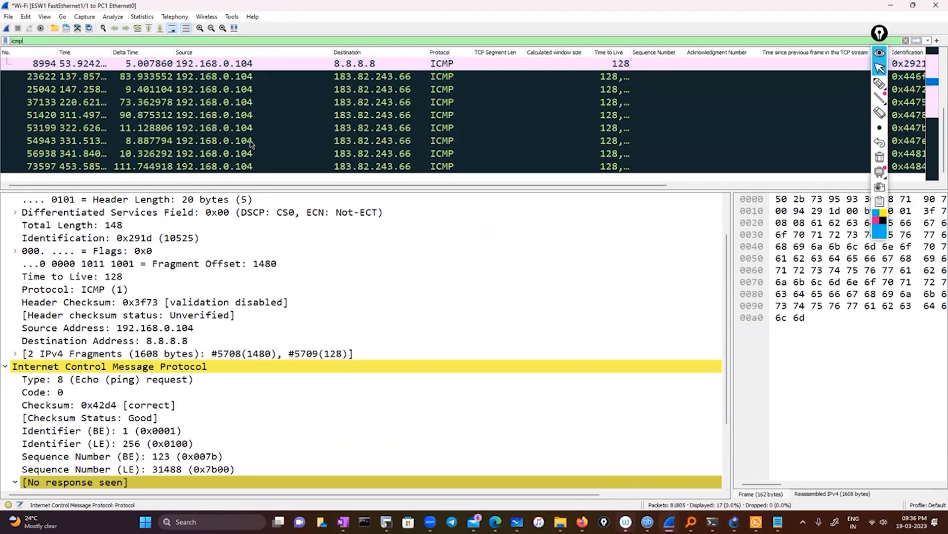
{"action": "left_click_drag", "start_coordinate": [387, 201], "coordinate": [652, 208]}
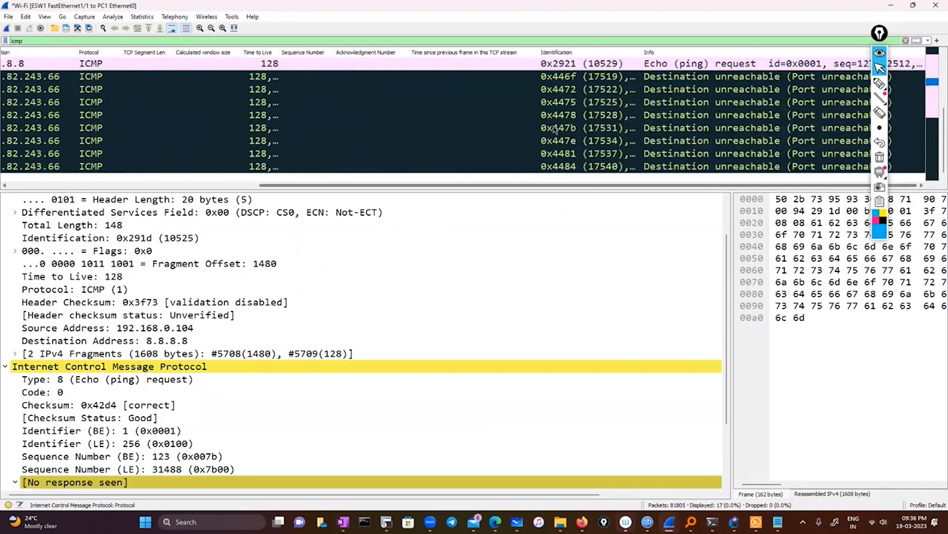
{"action": "scroll", "coordinate": [541, 121], "scroll_direction": "up", "scroll_amount": 3}
{"action": "scroll", "coordinate": [541, 121], "scroll_direction": "down", "scroll_amount": 3}
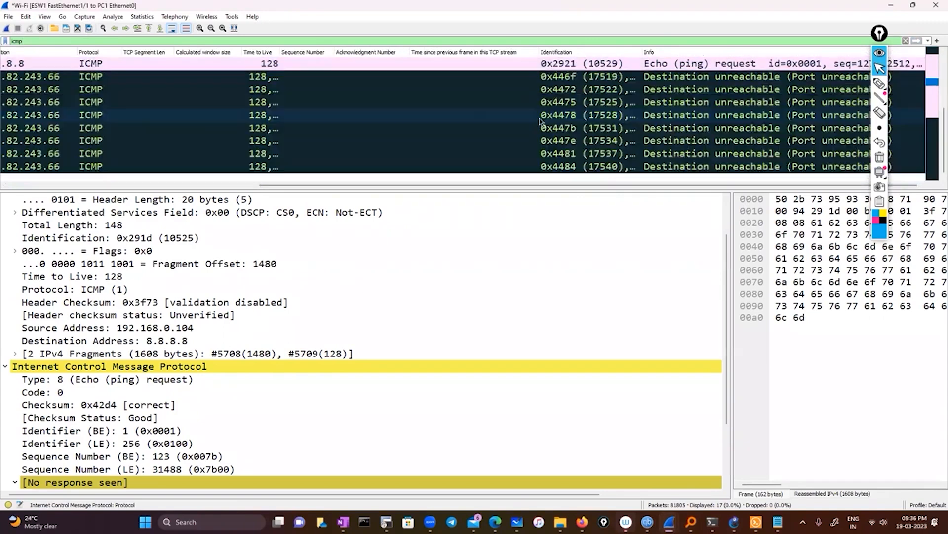
{"action": "scroll", "coordinate": [541, 121], "scroll_direction": "up", "scroll_amount": 3}
{"action": "left_click", "coordinate": [517, 80]}
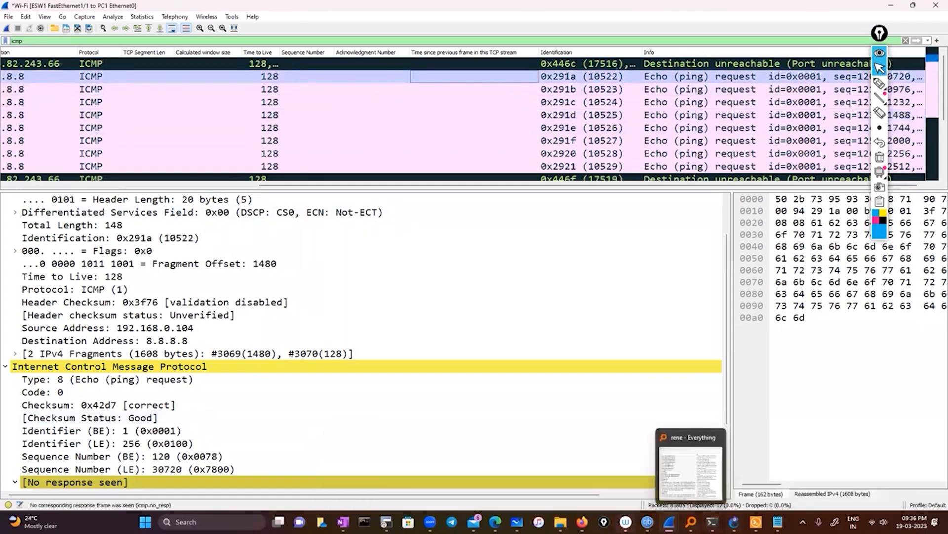
Step: Bring the ESW1 FastEthernet1/1 to PC1 Ethernet0 capture window to the front
{"action": "mouse_move", "coordinate": [669, 521]}
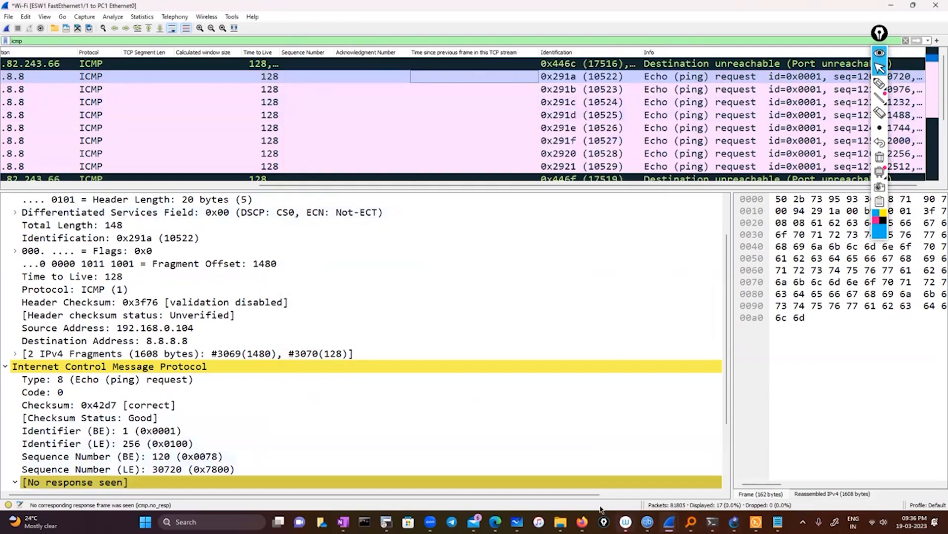
{"action": "left_click", "coordinate": [595, 457]}
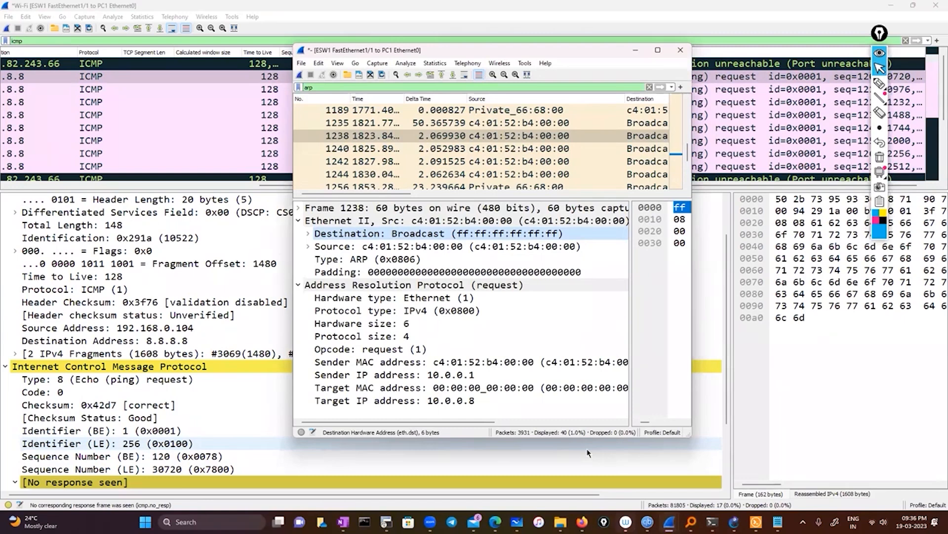
{"action": "mouse_move", "coordinate": [669, 521]}
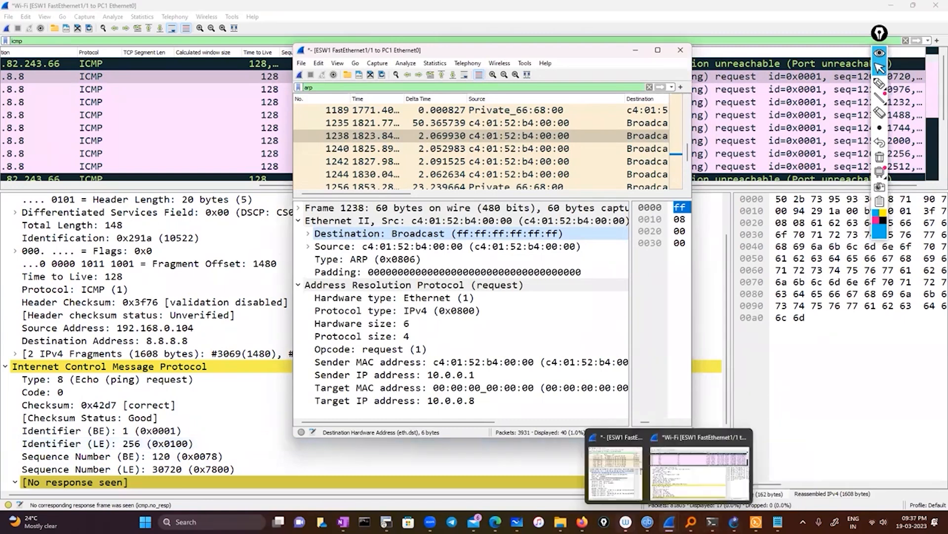
{"action": "left_click", "coordinate": [615, 464]}
{"action": "left_click", "coordinate": [616, 463]}
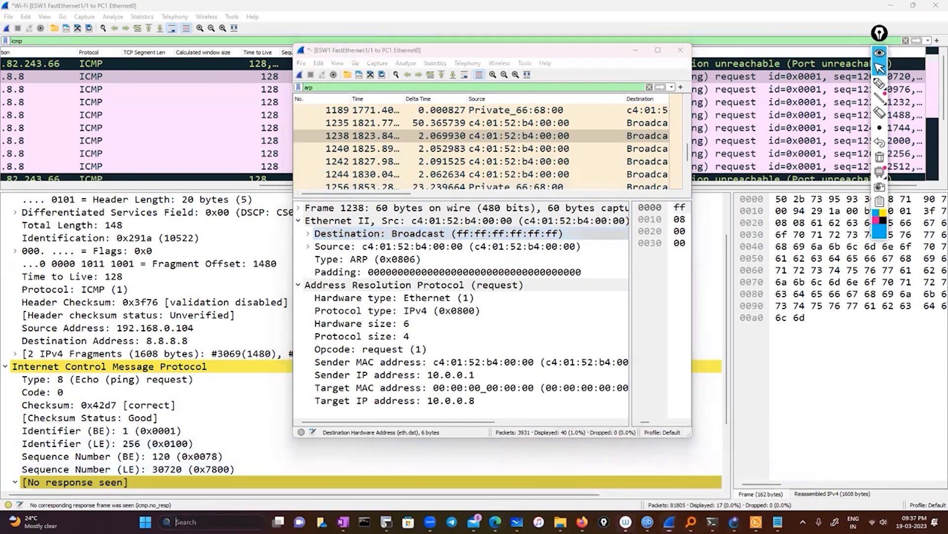
{"action": "key", "text": "super+s"}
{"action": "type", "text": "wirehar"}
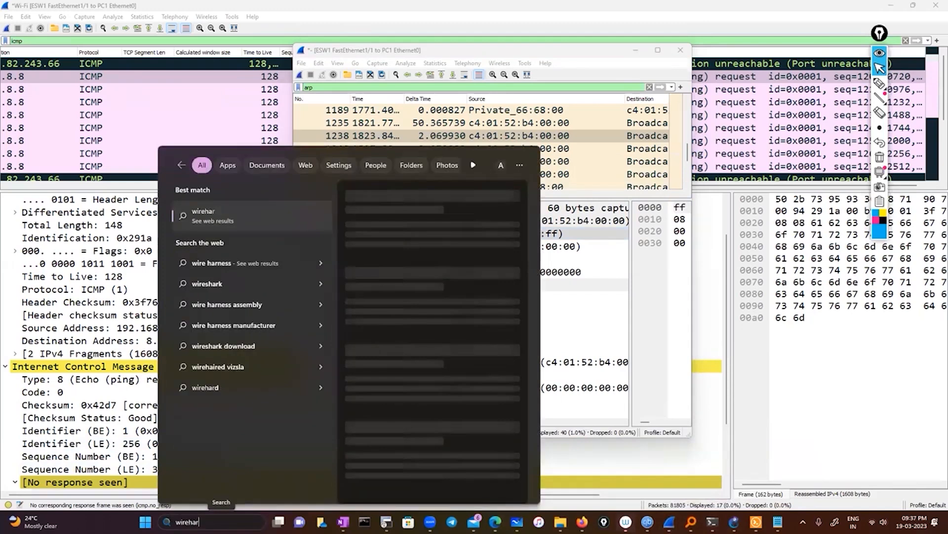
{"action": "key", "text": "BackSpace"}
{"action": "key", "text": "BackSpace"}
{"action": "key", "text": "BackSpace"}
{"action": "key", "text": "BackSpace"}
{"action": "key", "text": "BackSpace"}
{"action": "key", "text": "BackSpace"}
{"action": "key", "text": "BackSpace"}
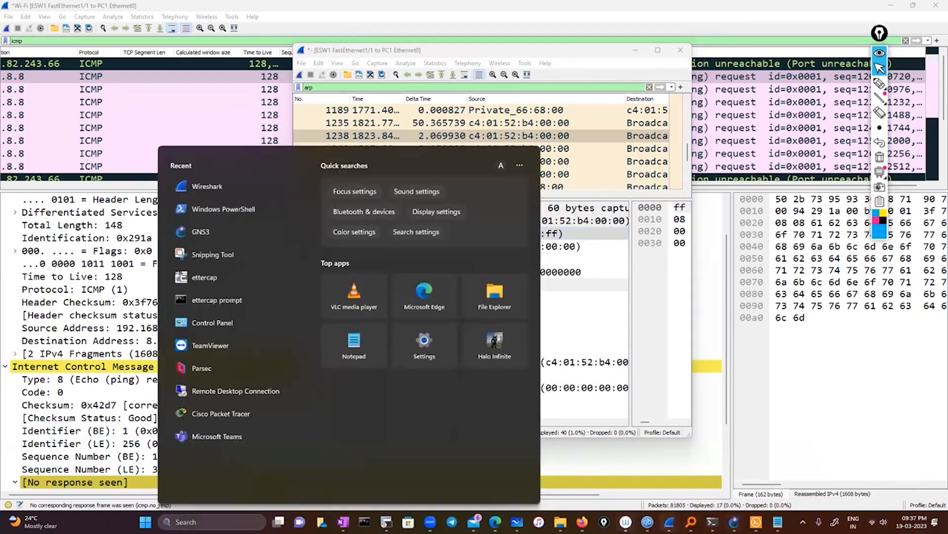
Step: Bring the Wi-Fi capture window to the front and quit that Wireshark session
{"action": "mouse_move", "coordinate": [668, 519]}
{"action": "left_click", "coordinate": [623, 462]}
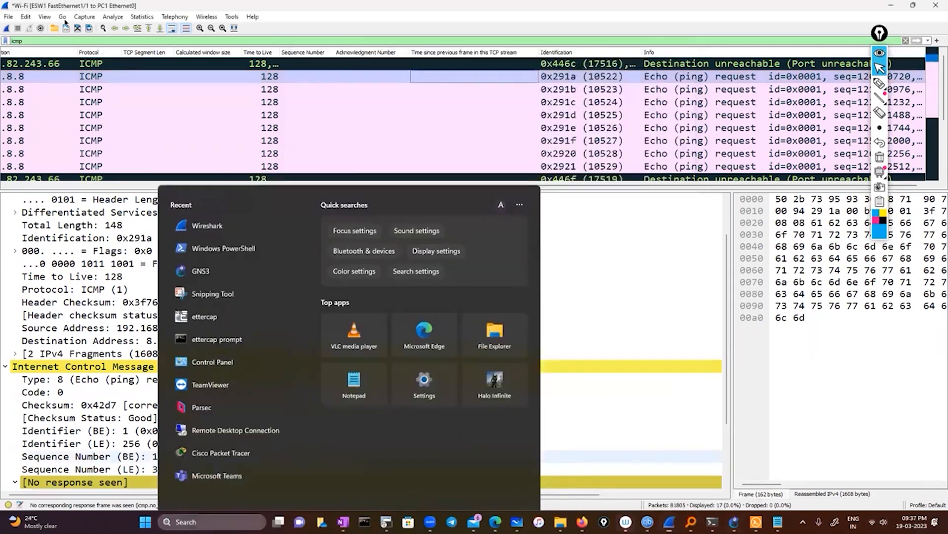
{"action": "left_click", "coordinate": [8, 17]}
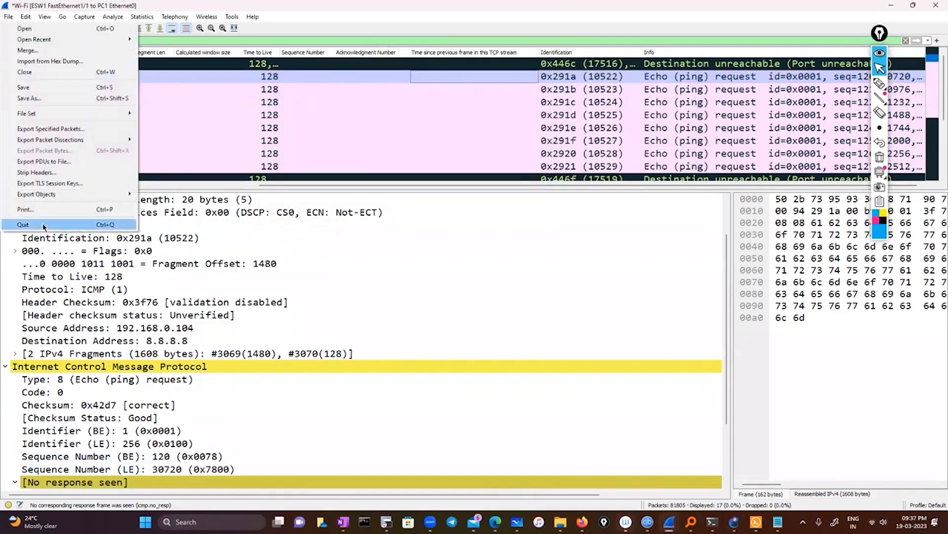
{"action": "left_click", "coordinate": [44, 227]}
{"action": "left_click", "coordinate": [493, 274]}
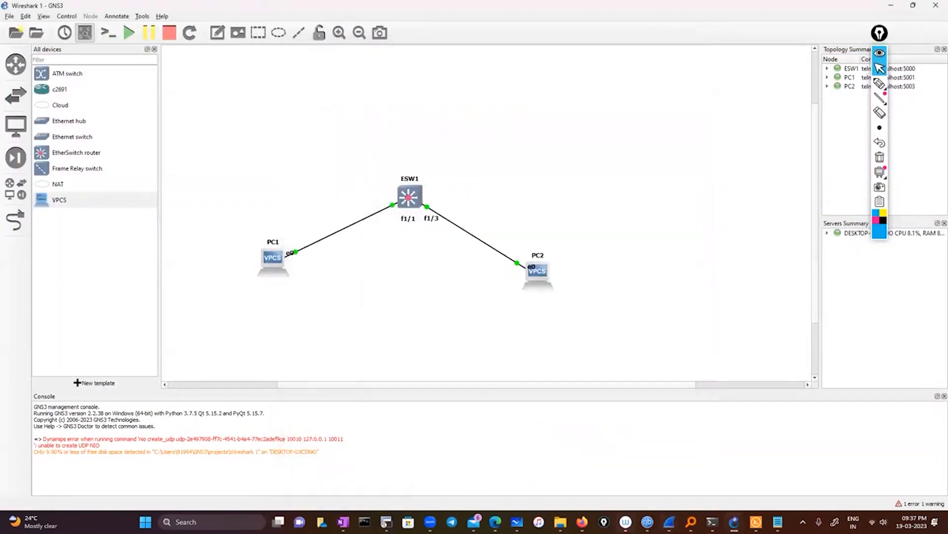
Step: Search Windows for "wireshark" and launch the Wireshark application
{"action": "left_click", "coordinate": [184, 522]}
{"action": "type", "text": "wireshark"}
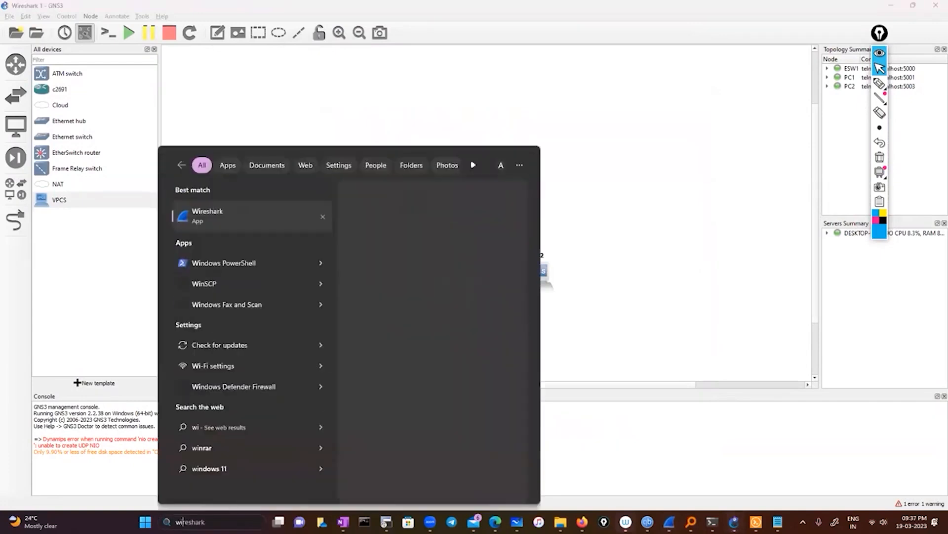
{"action": "left_click", "coordinate": [255, 213]}
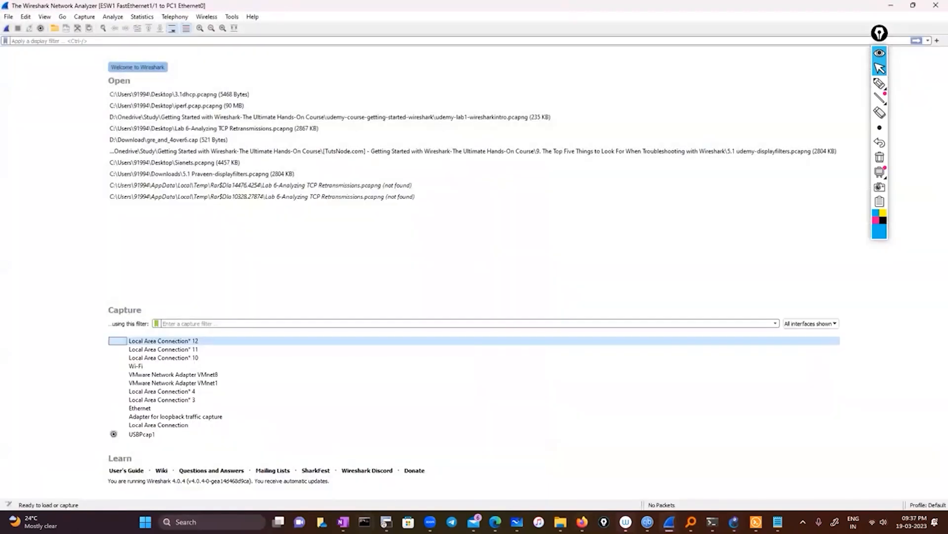
Step: Open a Command Prompt window and start a continuous ping with "ping 8.8.8.8 -t"
{"action": "left_click", "coordinate": [364, 522]}
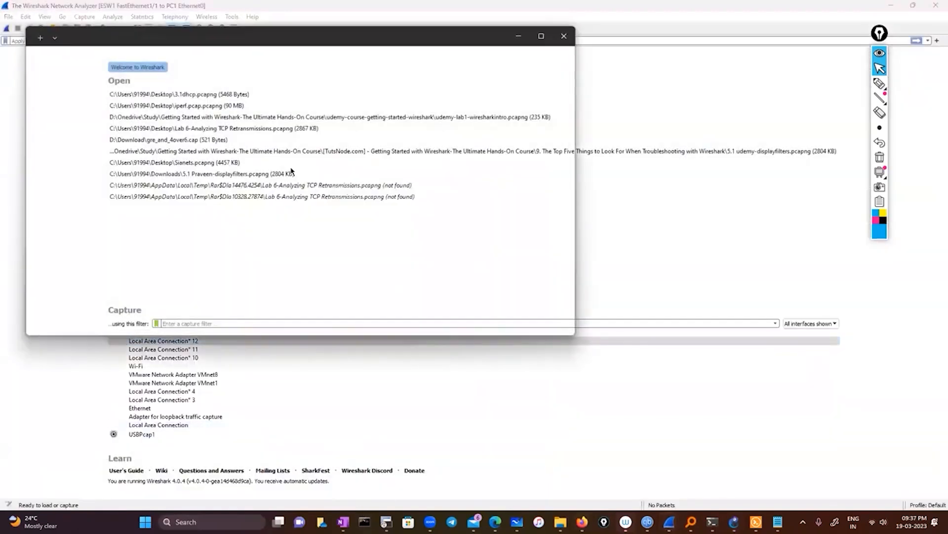
{"action": "type", "text": "ping "}
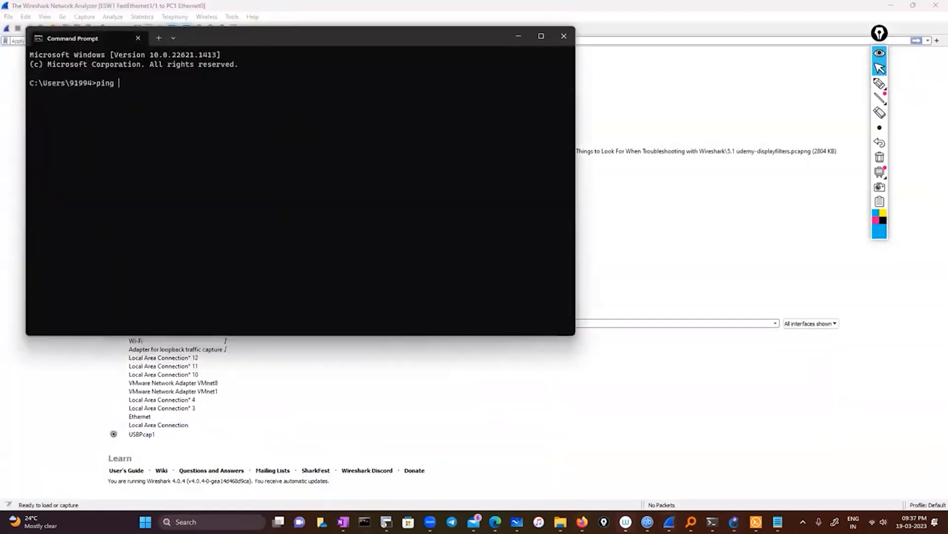
{"action": "type", "text": "8.8.8.8 -t"}
{"action": "key", "text": "Return"}
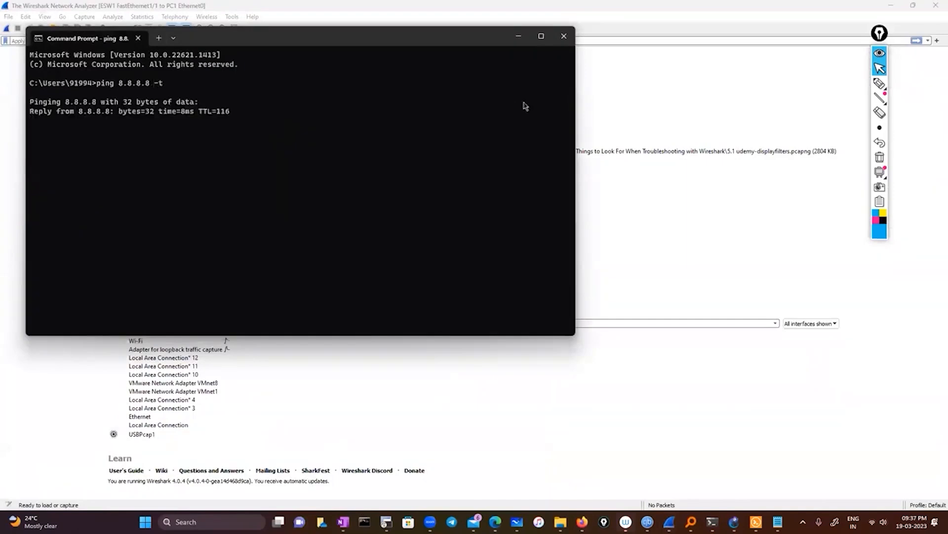
Step: Run a live capture on the Wi-Fi interface with the display filter "icmp" applied, and stop it
{"action": "left_click", "coordinate": [651, 43]}
{"action": "double_click", "coordinate": [201, 341]}
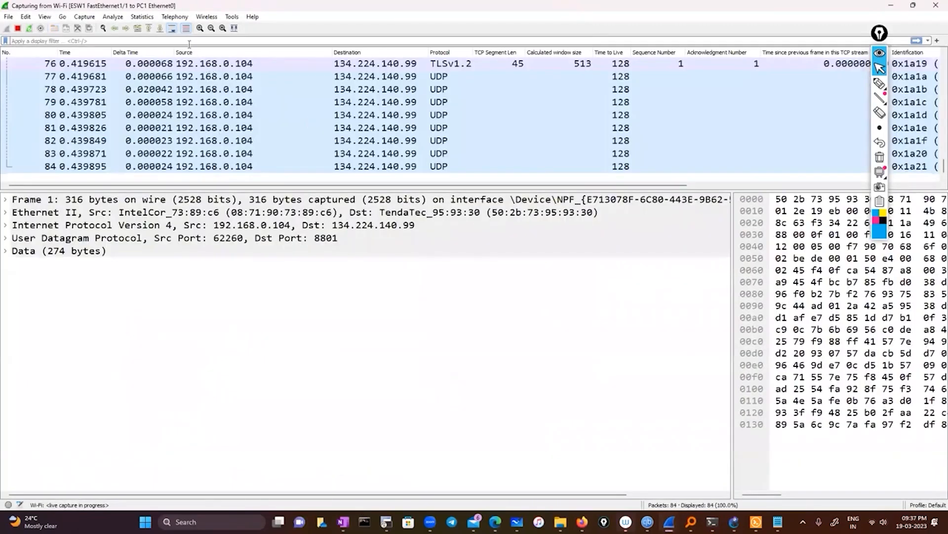
{"action": "left_click", "coordinate": [190, 44]}
{"action": "type", "text": "icmp"}
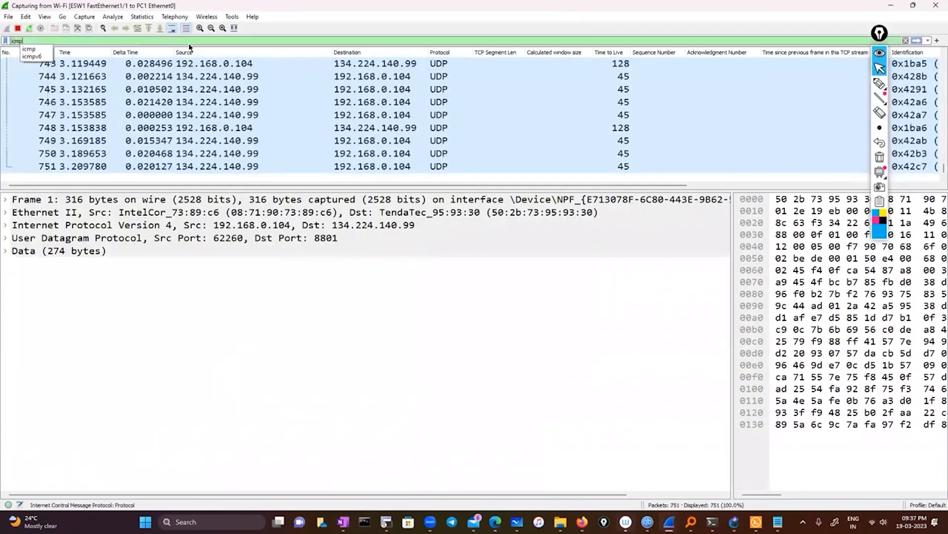
{"action": "key", "text": "Return"}
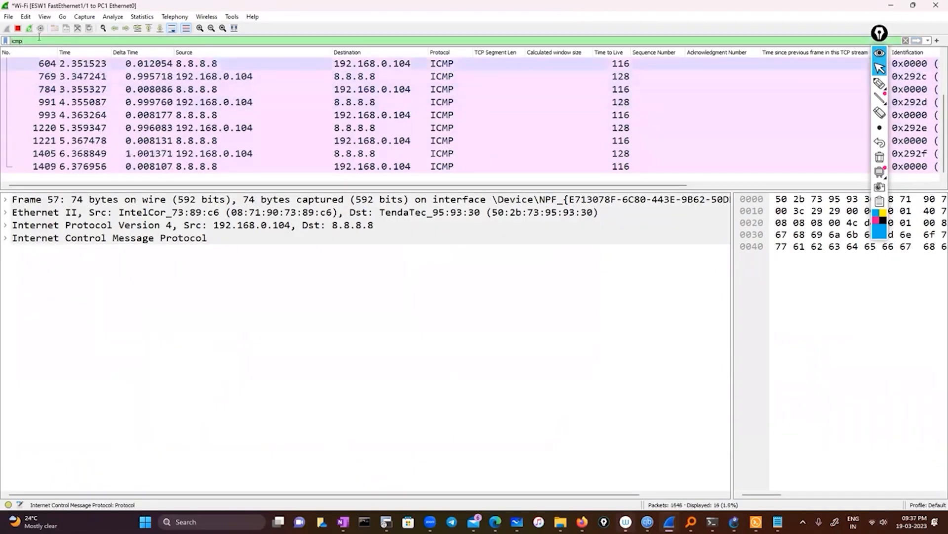
{"action": "left_click", "coordinate": [18, 29]}
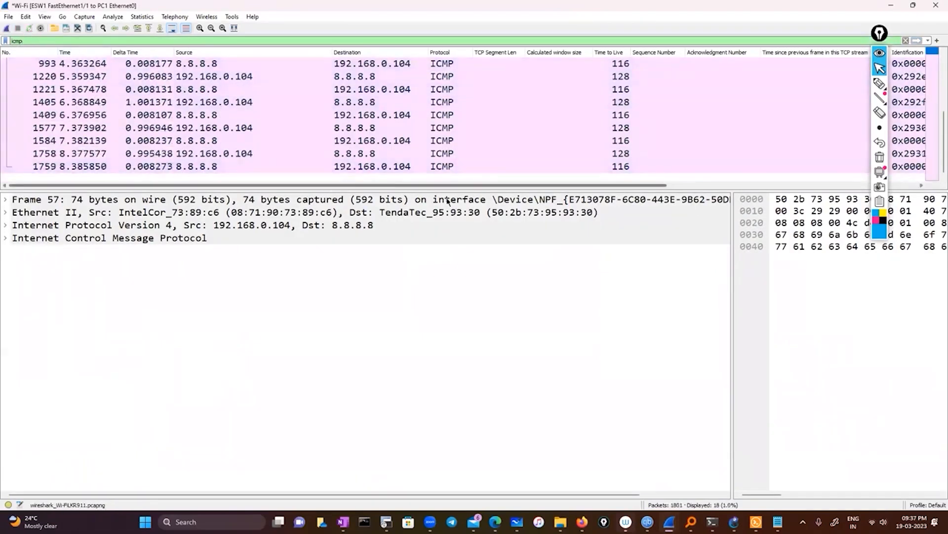
Step: Compare the Time to Live values of the ICMP echo requests and replies between 192.168.0.104 and 8.8.8.8
{"action": "scroll", "coordinate": [444, 119], "scroll_direction": "right", "scroll_amount": 5}
{"action": "scroll", "coordinate": [726, 87], "scroll_direction": "right", "scroll_amount": 3}
{"action": "scroll", "coordinate": [726, 86], "scroll_direction": "up", "scroll_amount": 3}
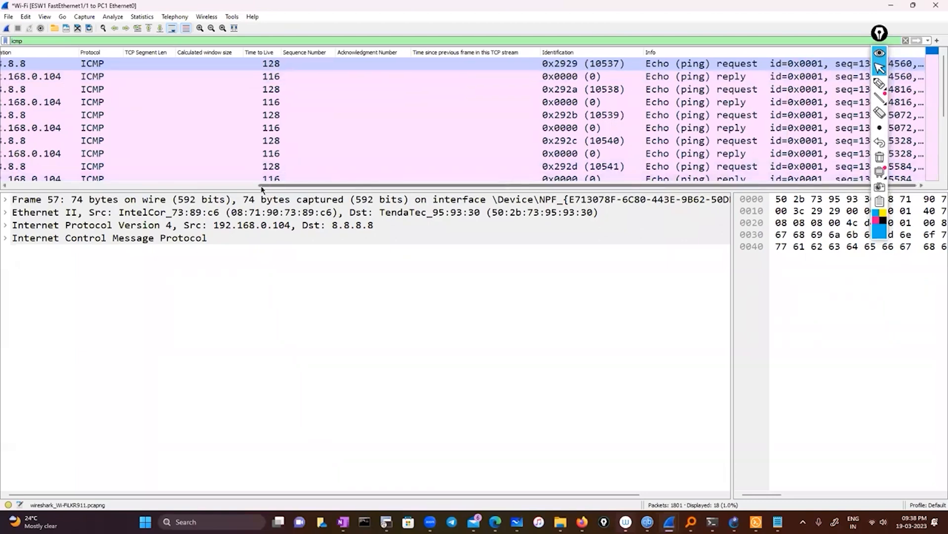
{"action": "left_click", "coordinate": [220, 184]}
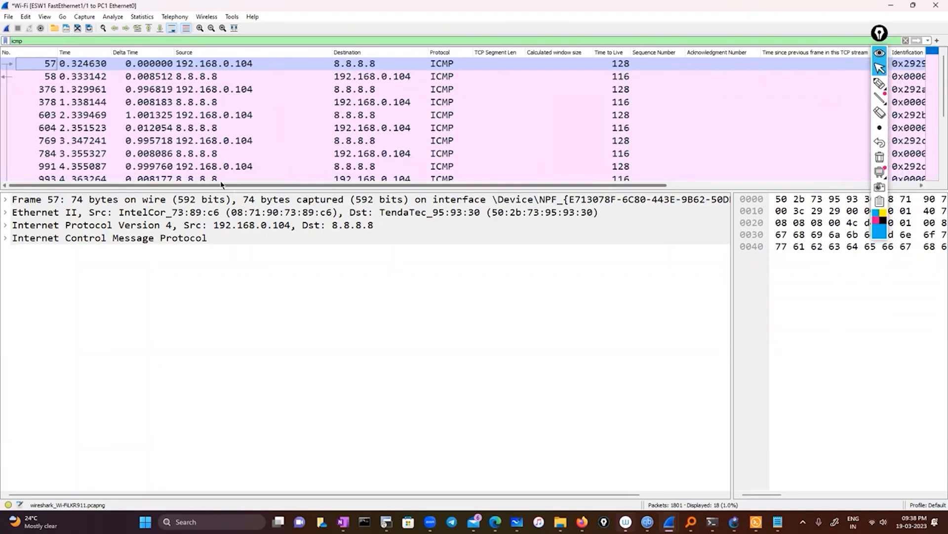
{"action": "left_click_drag", "start_coordinate": [221, 185], "coordinate": [284, 208]}
{"action": "scroll", "coordinate": [373, 186], "scroll_direction": "right", "scroll_amount": 1}
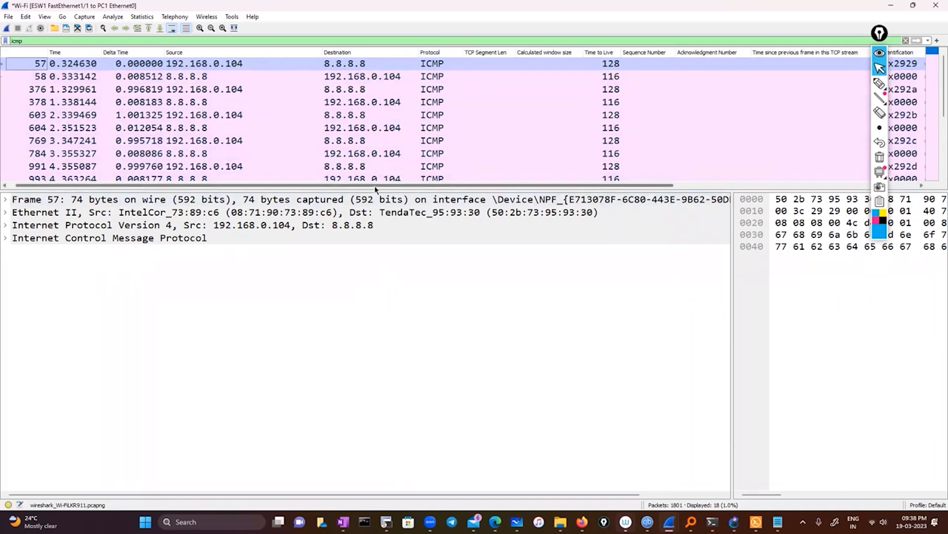
{"action": "left_click_drag", "start_coordinate": [374, 186], "coordinate": [430, 204]}
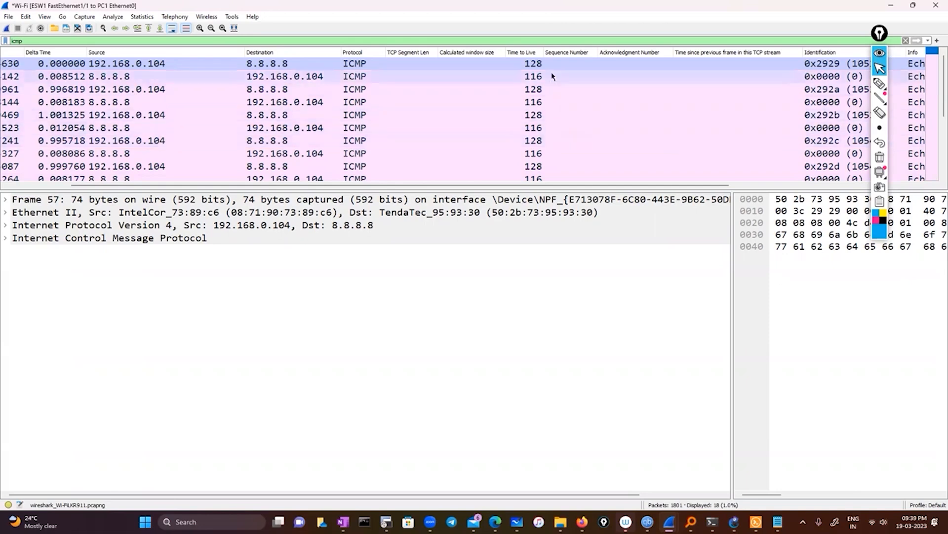
{"action": "scroll", "coordinate": [552, 70], "scroll_direction": "down", "scroll_amount": 2}
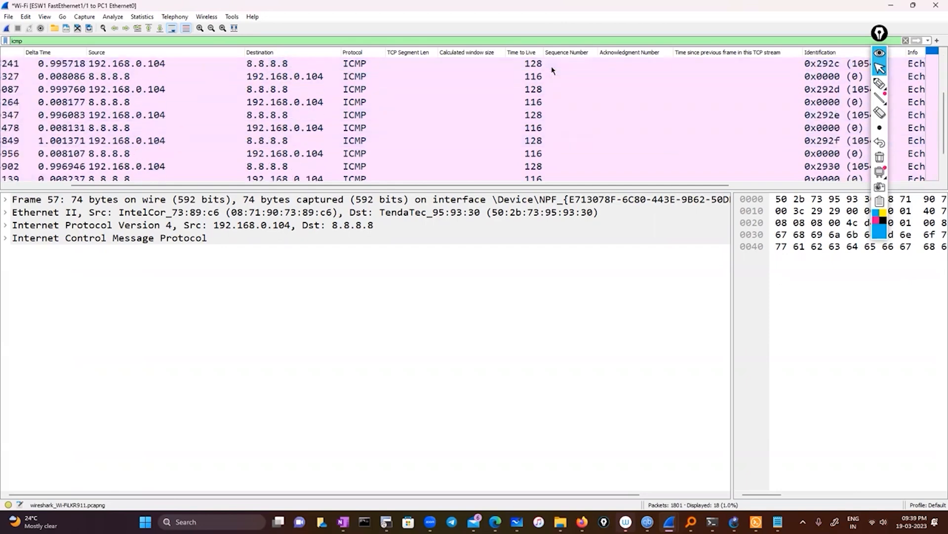
{"action": "scroll", "coordinate": [552, 70], "scroll_direction": "up", "scroll_amount": 2}
{"action": "scroll", "coordinate": [552, 70], "scroll_direction": "down", "scroll_amount": 3}
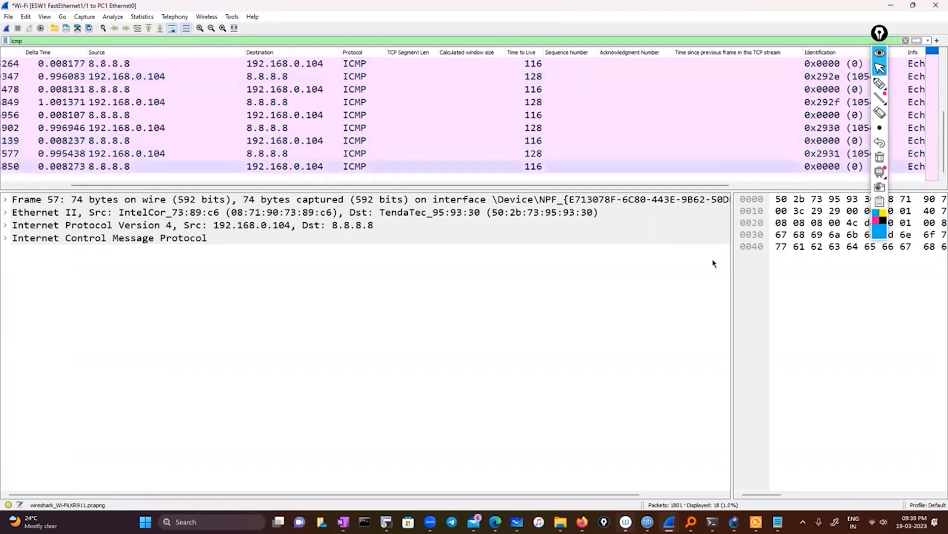
Step: Glance at the GNS3 topology, return to the Wi-Fi capture and review the ICMP packets' Time to Live, Identification and Info columns
{"action": "left_click", "coordinate": [731, 518]}
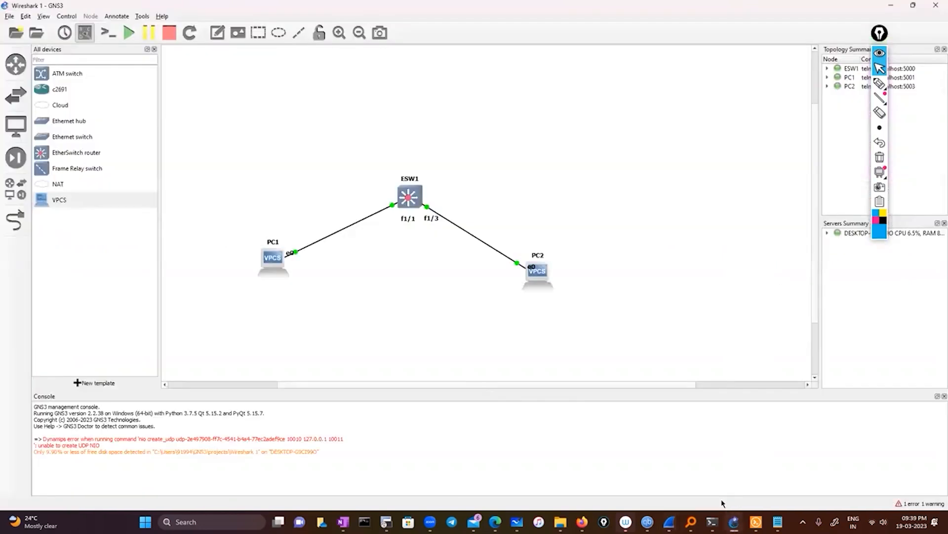
{"action": "mouse_move", "coordinate": [669, 521]}
{"action": "left_click", "coordinate": [712, 474]}
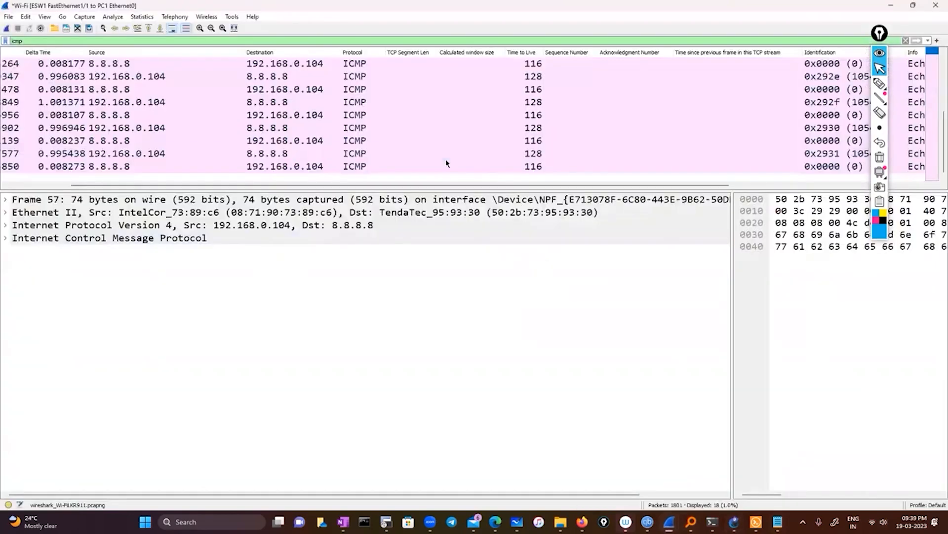
{"action": "scroll", "coordinate": [446, 163], "scroll_direction": "up", "scroll_amount": 3}
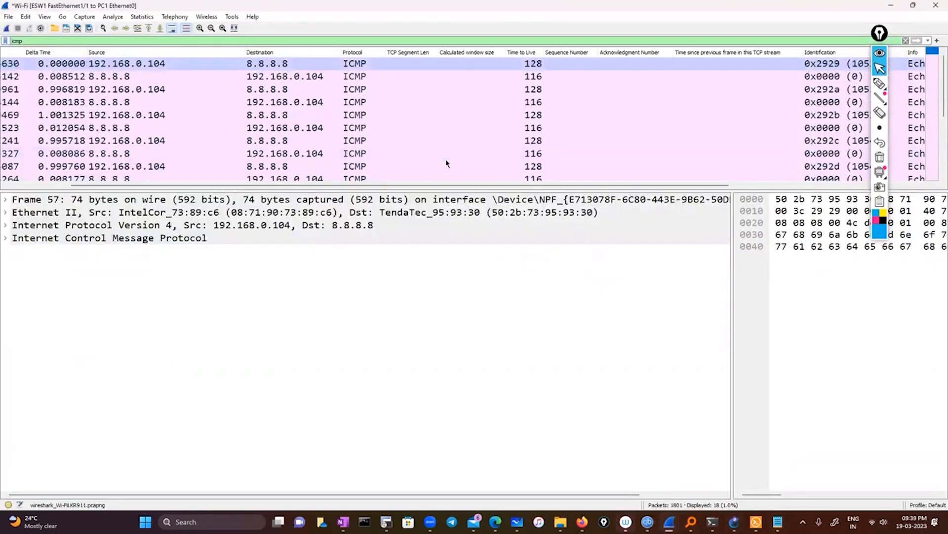
{"action": "scroll", "coordinate": [446, 163], "scroll_direction": "down", "scroll_amount": 3}
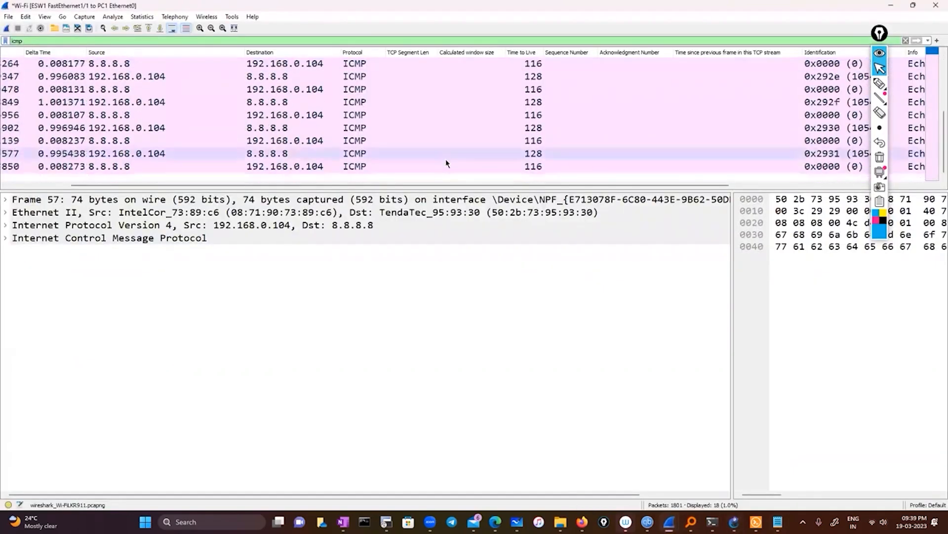
{"action": "scroll", "coordinate": [673, 188], "scroll_direction": "right", "scroll_amount": 1}
{"action": "scroll", "coordinate": [673, 192], "scroll_direction": "right", "scroll_amount": 5}
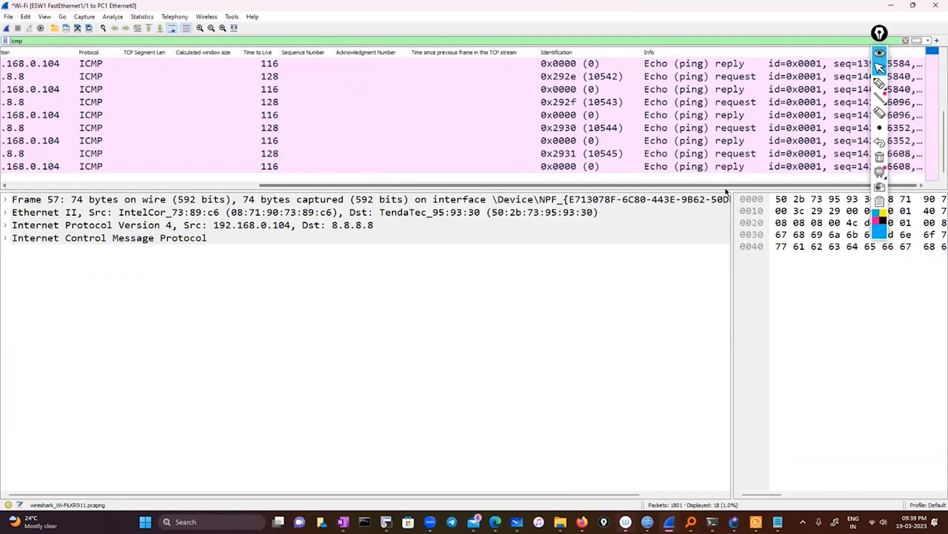
{"action": "scroll", "coordinate": [267, 89], "scroll_direction": "left", "scroll_amount": 7}
{"action": "scroll", "coordinate": [545, 113], "scroll_direction": "up", "scroll_amount": 3}
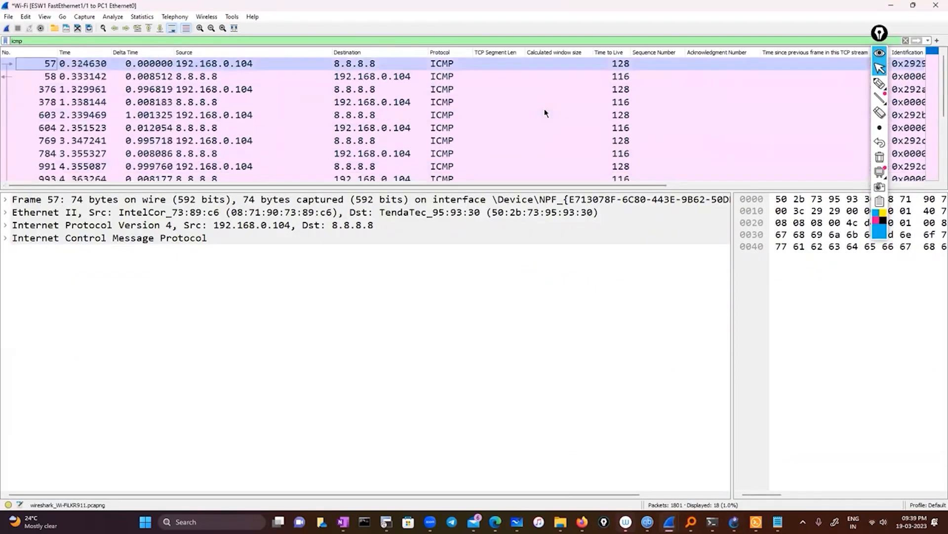
Step: Switch to the Command Prompt window and stop the continuous ping to 8.8.8.8
{"action": "left_click", "coordinate": [756, 522]}
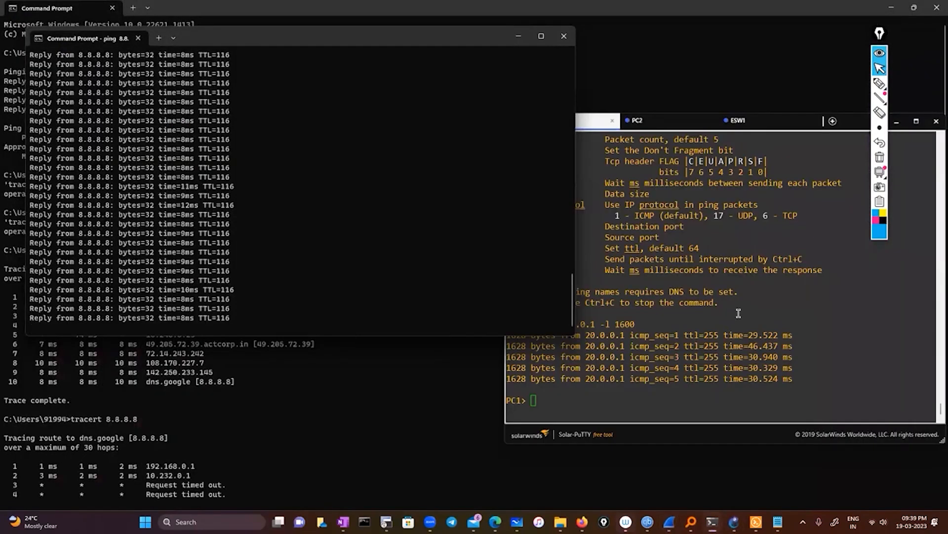
{"action": "left_click", "coordinate": [417, 304]}
{"action": "key", "text": "ctrl+c"}
{"action": "key", "text": "Return"}
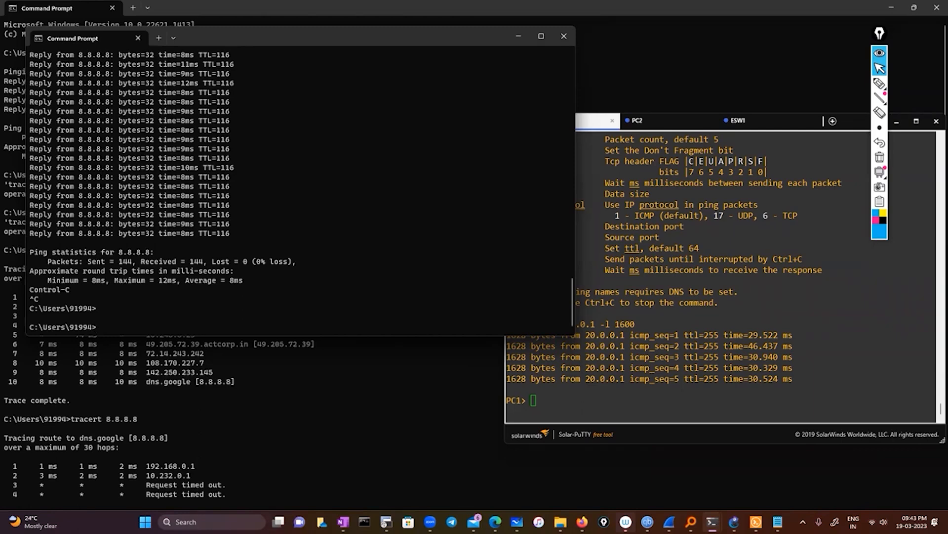
Step: Sketch two rounded shapes joined by a line over the PC1 terminal, with a stem and a small box beneath the smaller shape
{"action": "left_click", "coordinate": [879, 84]}
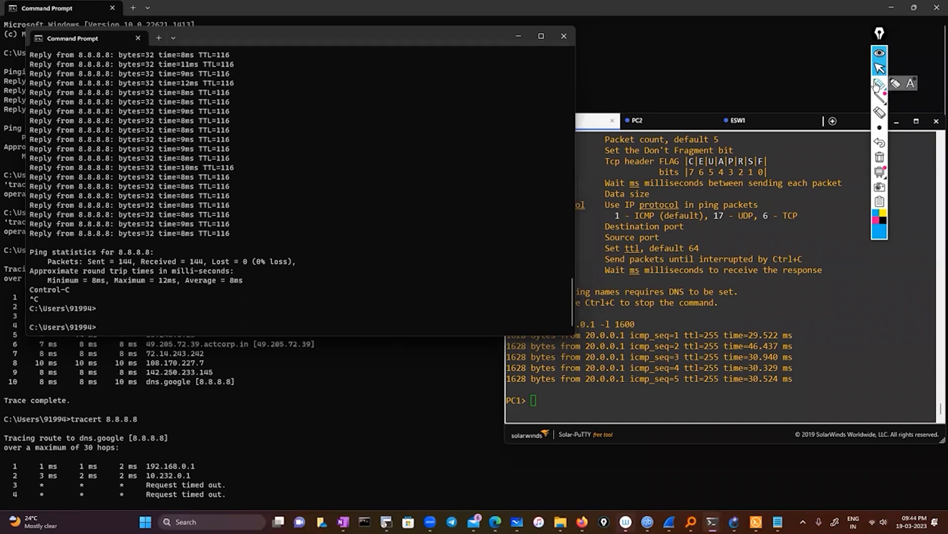
{"action": "left_click_drag", "start_coordinate": [759, 294], "coordinate": [794, 294]}
{"action": "left_click_drag", "start_coordinate": [892, 294], "coordinate": [859, 295]}
{"action": "left_click_drag", "start_coordinate": [784, 276], "coordinate": [790, 269]}
{"action": "mouse_move", "coordinate": [870, 272]}
{"action": "left_mouse_down"}
{"action": "mouse_move", "coordinate": [896, 307]}
{"action": "mouse_move", "coordinate": [883, 276]}
{"action": "left_mouse_up"}
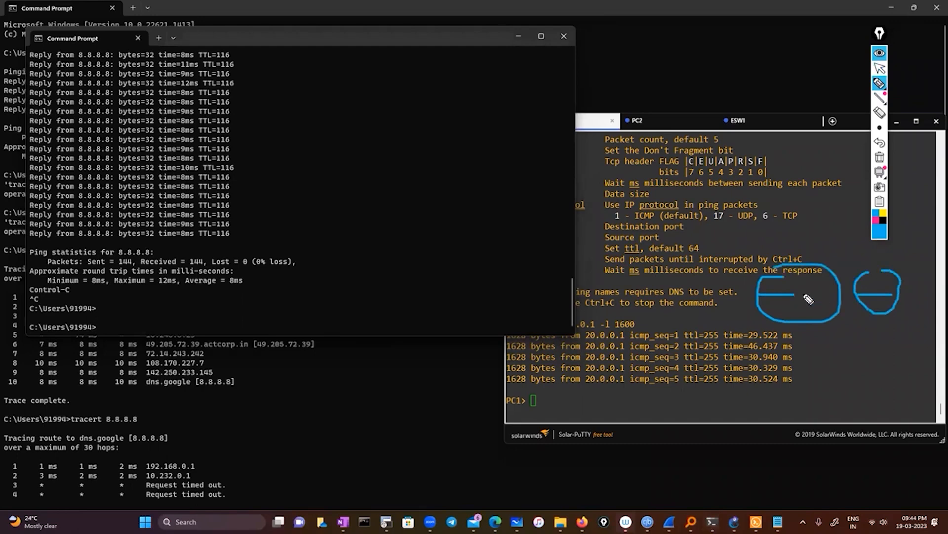
{"action": "mouse_move", "coordinate": [833, 293]}
{"action": "left_mouse_down"}
{"action": "mouse_move", "coordinate": [857, 293]}
{"action": "mouse_move", "coordinate": [845, 308]}
{"action": "left_mouse_up"}
{"action": "left_click_drag", "start_coordinate": [878, 314], "coordinate": [877, 342]}
{"action": "mouse_move", "coordinate": [869, 380]}
{"action": "left_mouse_down"}
{"action": "mouse_move", "coordinate": [870, 360]}
{"action": "mouse_move", "coordinate": [899, 379]}
{"action": "mouse_move", "coordinate": [862, 380]}
{"action": "left_mouse_up"}
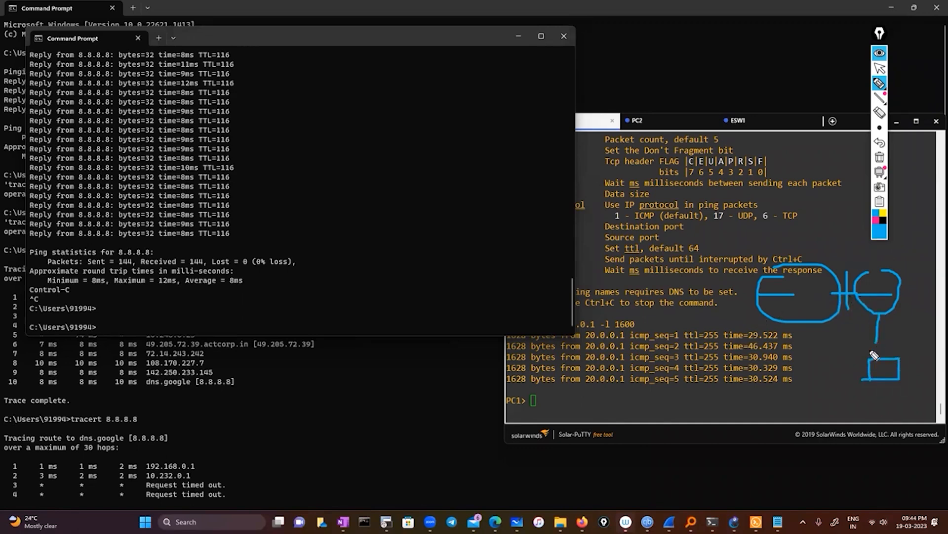
Step: Add small stacked boxes and connecting strokes from the lowest box through the smaller shape to the larger one, and leave drawing mode
{"action": "mouse_move", "coordinate": [881, 316]}
{"action": "left_mouse_down"}
{"action": "mouse_move", "coordinate": [896, 313]}
{"action": "mouse_move", "coordinate": [878, 328]}
{"action": "mouse_move", "coordinate": [868, 323]}
{"action": "mouse_move", "coordinate": [881, 340]}
{"action": "mouse_move", "coordinate": [902, 341]}
{"action": "mouse_move", "coordinate": [868, 346]}
{"action": "left_mouse_up"}
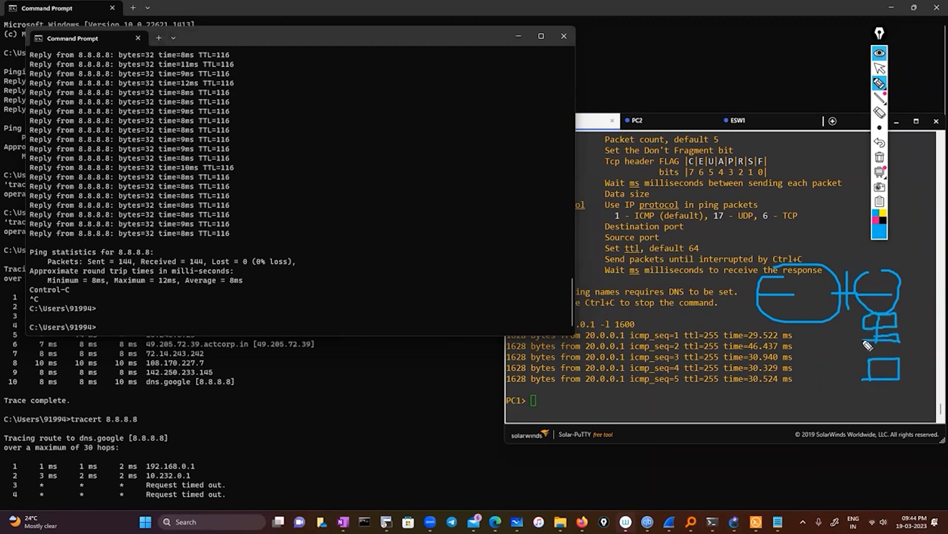
{"action": "left_click_drag", "start_coordinate": [866, 379], "coordinate": [881, 299]}
{"action": "mouse_move", "coordinate": [880, 288]}
{"action": "left_mouse_down"}
{"action": "mouse_move", "coordinate": [898, 283]}
{"action": "mouse_move", "coordinate": [872, 296]}
{"action": "mouse_move", "coordinate": [798, 295]}
{"action": "left_mouse_up"}
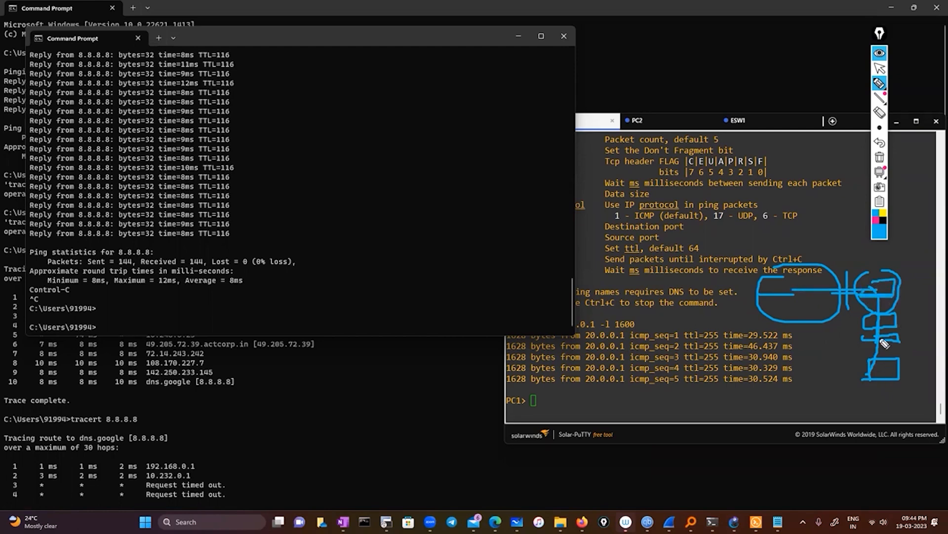
{"action": "mouse_move", "coordinate": [897, 346]}
{"action": "left_mouse_down"}
{"action": "mouse_move", "coordinate": [864, 341]}
{"action": "mouse_move", "coordinate": [862, 299]}
{"action": "left_mouse_up"}
{"action": "left_click", "coordinate": [880, 68]}
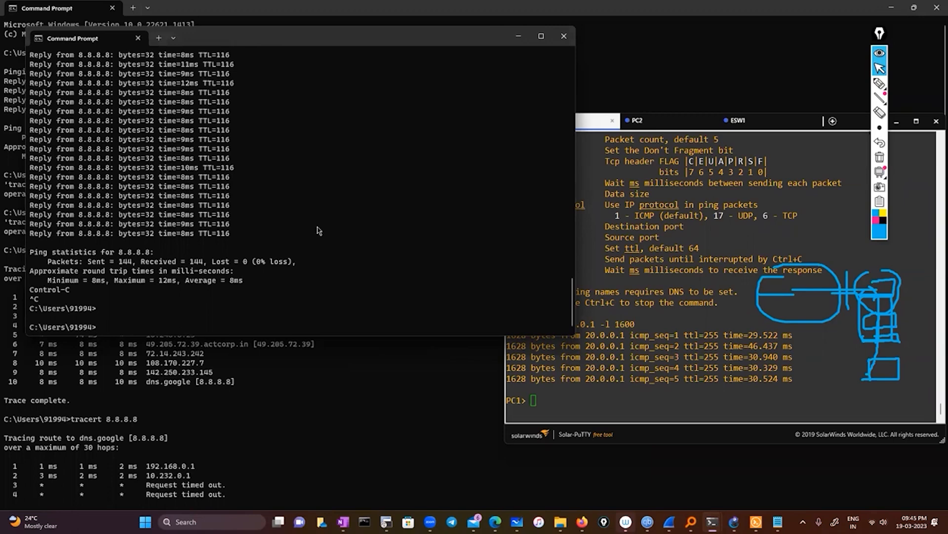
Step: Try to run the ping as "ping 8.8.8.8 -t 1600" in the Command Prompt
{"action": "key", "text": "Up"}
{"action": "type", "text": "1600"}
{"action": "key", "text": "Return"}
Step: Ping 8.8.8.8 with "ping 8.8.8.8 -l 1800" in the Command Prompt, stop it, and return to a blank prompt
{"action": "key", "text": "Up"}
{"action": "key", "text": "BackSpace"}
{"action": "key", "text": "BackSpace"}
{"action": "key", "text": "BackSpace"}
{"action": "key", "text": "BackSpace"}
{"action": "key", "text": "BackSpace"}
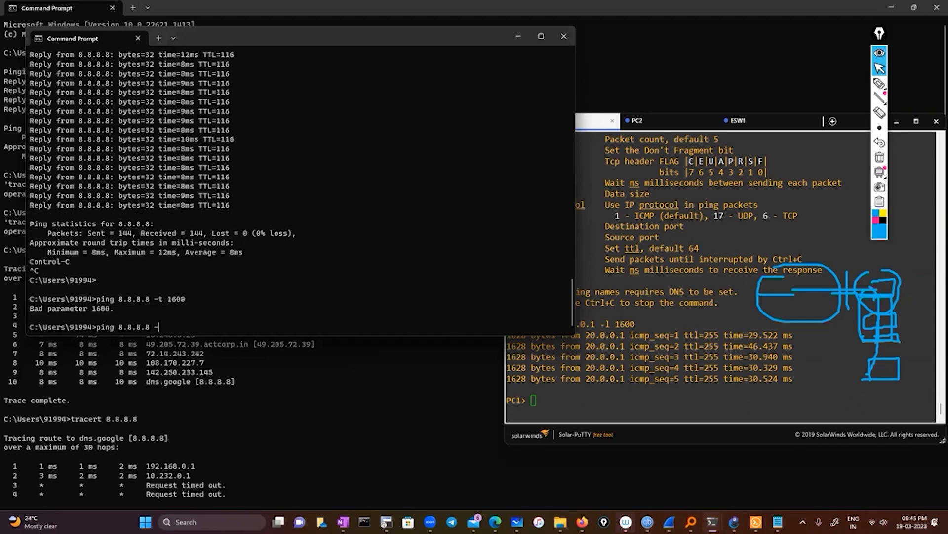
{"action": "type", "text": "l "}
{"action": "type", "text": "1600"}
{"action": "key", "text": "Return"}
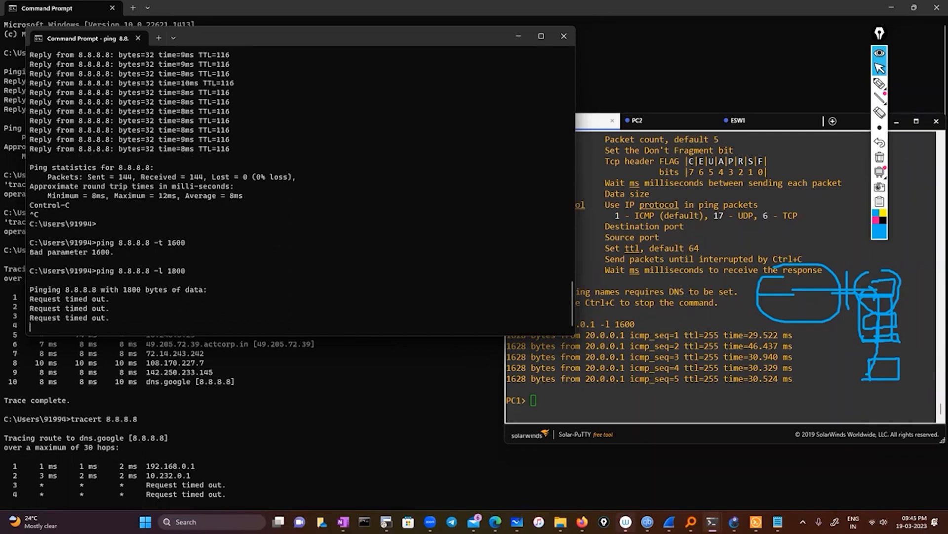
{"action": "key", "text": "ctrl+c"}
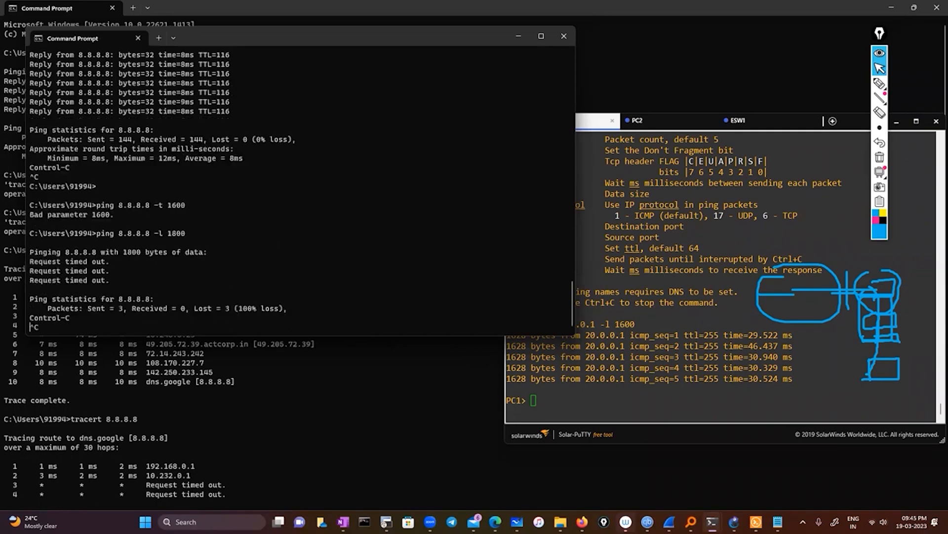
{"action": "type", "text": "."}
{"action": "key", "text": "Return"}
{"action": "key", "text": "Return"}
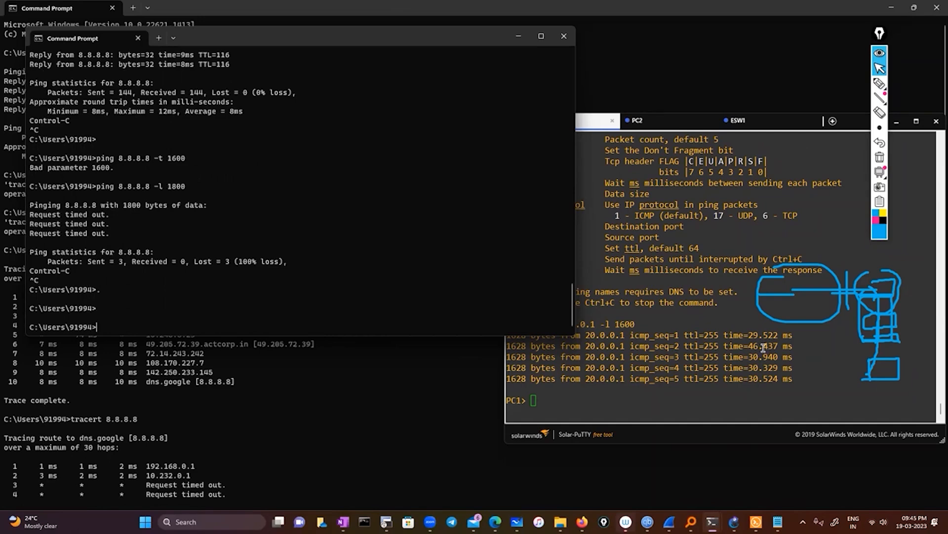
Step: Sketch a stack of four widening boxes with an extra box beside the lowest, a short line and a connecting curve beside the tracert output
{"action": "left_click_drag", "start_coordinate": [241, 40], "coordinate": [177, 150]}
{"action": "left_click", "coordinate": [455, 145]}
{"action": "left_click", "coordinate": [879, 84]}
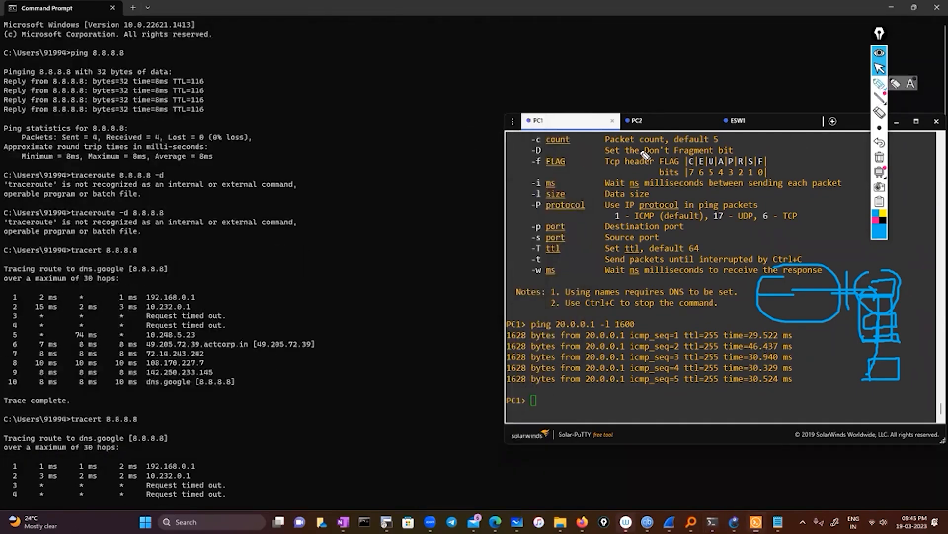
{"action": "mouse_move", "coordinate": [453, 168]}
{"action": "left_mouse_down"}
{"action": "mouse_move", "coordinate": [404, 199]}
{"action": "mouse_move", "coordinate": [441, 169]}
{"action": "mouse_move", "coordinate": [402, 217]}
{"action": "mouse_move", "coordinate": [455, 224]}
{"action": "mouse_move", "coordinate": [452, 198]}
{"action": "mouse_move", "coordinate": [429, 226]}
{"action": "mouse_move", "coordinate": [395, 236]}
{"action": "mouse_move", "coordinate": [467, 245]}
{"action": "mouse_move", "coordinate": [452, 236]}
{"action": "mouse_move", "coordinate": [384, 272]}
{"action": "mouse_move", "coordinate": [504, 269]}
{"action": "left_mouse_up"}
{"action": "left_click_drag", "start_coordinate": [311, 264], "coordinate": [355, 266]}
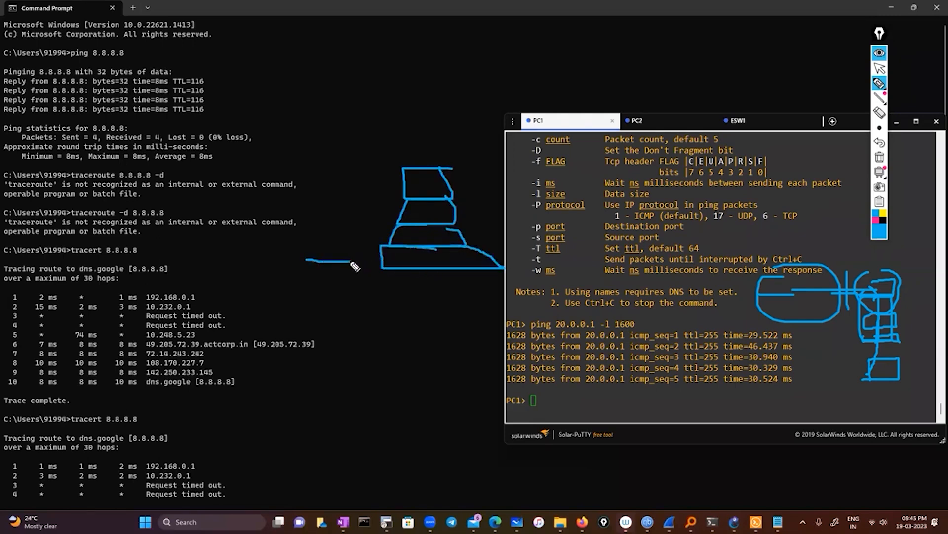
{"action": "mouse_move", "coordinate": [464, 246]}
{"action": "left_mouse_down"}
{"action": "mouse_move", "coordinate": [526, 248]}
{"action": "mouse_move", "coordinate": [497, 271]}
{"action": "mouse_move", "coordinate": [483, 243]}
{"action": "left_mouse_up"}
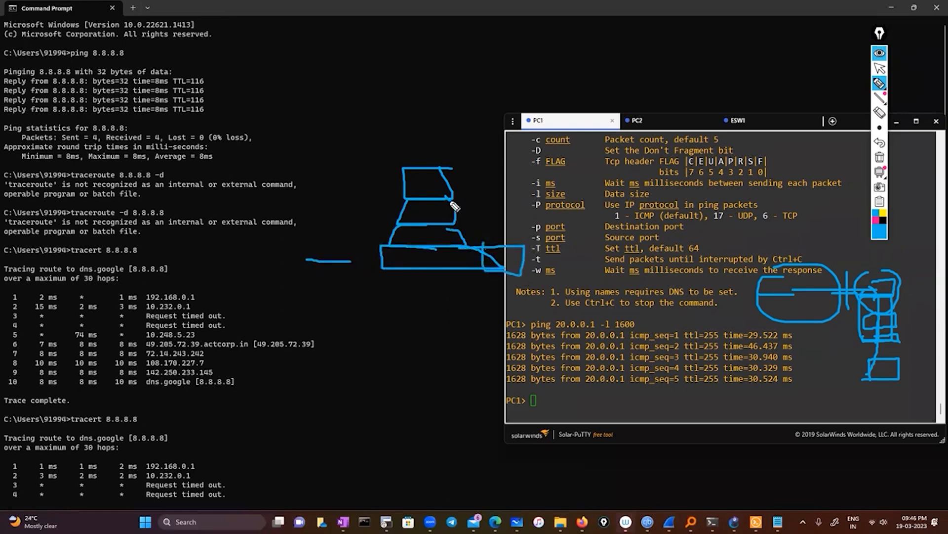
{"action": "mouse_move", "coordinate": [436, 209]}
{"action": "left_mouse_down"}
{"action": "mouse_move", "coordinate": [396, 226]}
{"action": "mouse_move", "coordinate": [473, 264]}
{"action": "left_mouse_up"}
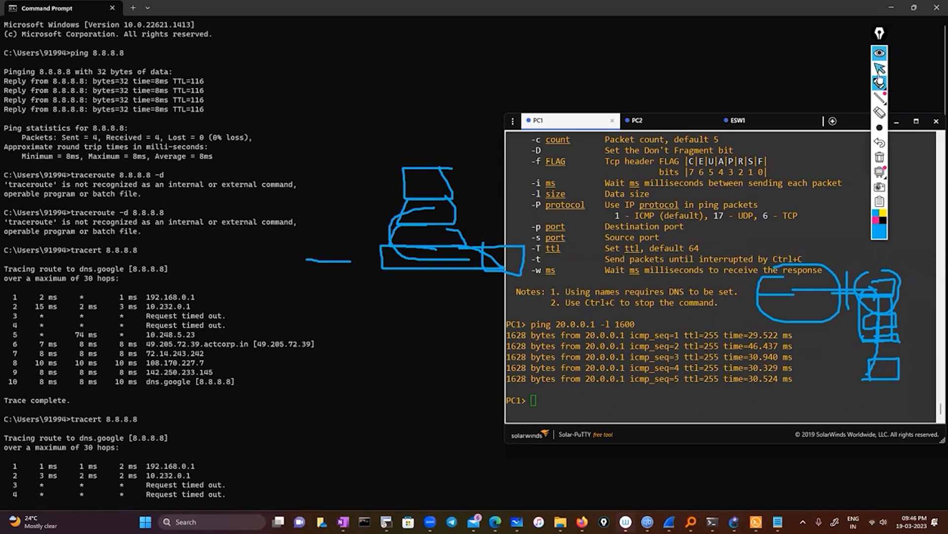
Step: Leave drawing mode, minimize the PC1 terminal, and copy the highlighted "netsh interface ipv4 show subinterfaces" command from the Wireshark today notes
{"action": "left_click", "coordinate": [880, 69]}
{"action": "left_click", "coordinate": [896, 121]}
{"action": "scroll", "coordinate": [287, 428], "scroll_direction": "down", "scroll_amount": 3}
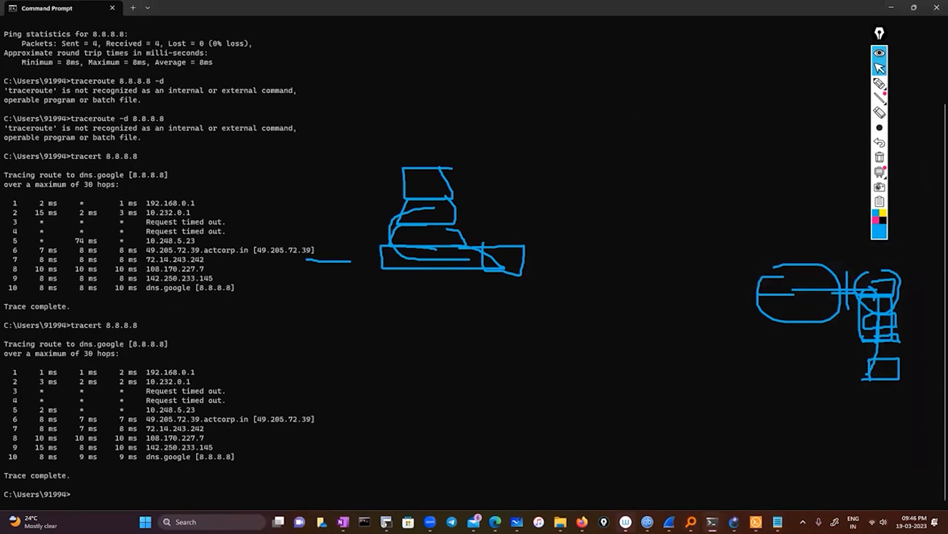
{"action": "left_click", "coordinate": [778, 522]}
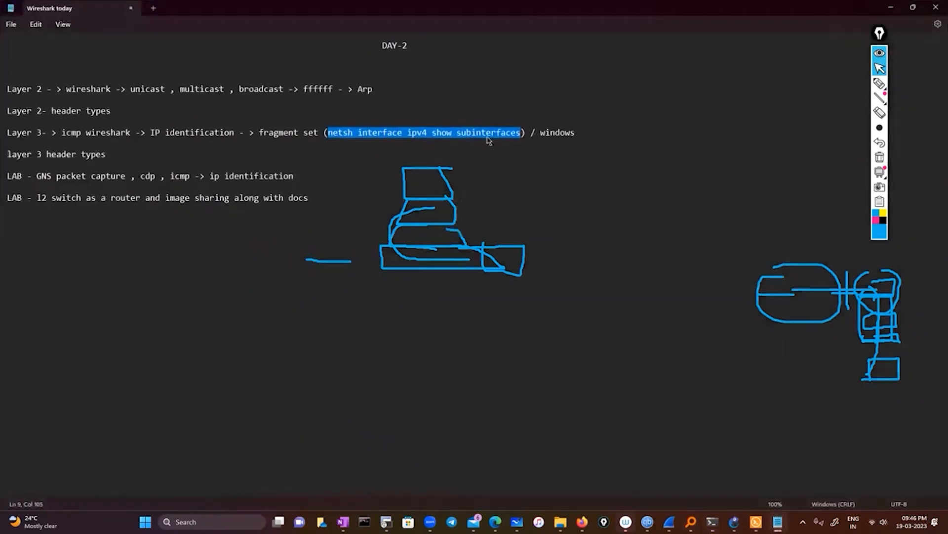
{"action": "right_click", "coordinate": [489, 141]}
{"action": "left_click", "coordinate": [518, 189]}
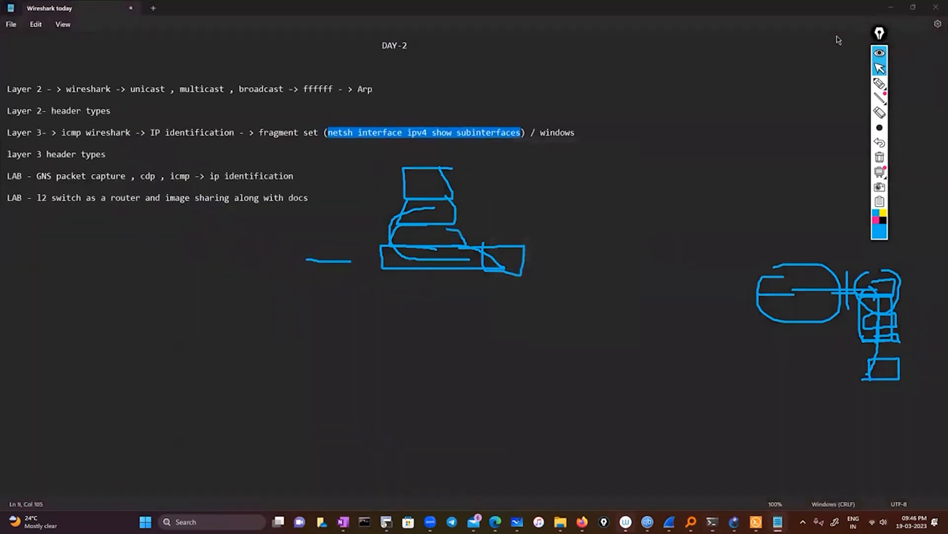
Step: Replace the recalled command in the Command Prompt with "netsh interface ipv4 show subinterfaces" and run it
{"action": "key", "text": "alt+Tab"}
{"action": "key", "text": "Up"}
{"action": "key", "text": "Up"}
{"action": "key", "text": "BackSpace"}
{"action": "key", "text": "BackSpace"}
{"action": "key", "text": "BackSpace"}
{"action": "key", "text": "BackSpace"}
{"action": "key", "text": "BackSpace"}
{"action": "key", "text": "BackSpace"}
{"action": "key", "text": "BackSpace"}
{"action": "key", "text": "BackSpace"}
{"action": "key", "text": "BackSpace"}
{"action": "key", "text": "BackSpace"}
{"action": "key", "text": "BackSpace"}
{"action": "key", "text": "BackSpace"}
{"action": "key", "text": "BackSpace"}
{"action": "key", "text": "BackSpace"}
{"action": "key", "text": "BackSpace"}
{"action": "key", "text": "BackSpace"}
{"action": "key", "text": "BackSpace"}
{"action": "key", "text": "BackSpace"}
{"action": "key", "text": "BackSpace"}
{"action": "key", "text": "BackSpace"}
{"action": "key", "text": "BackSpace"}
{"action": "key", "text": "ctrl+v"}
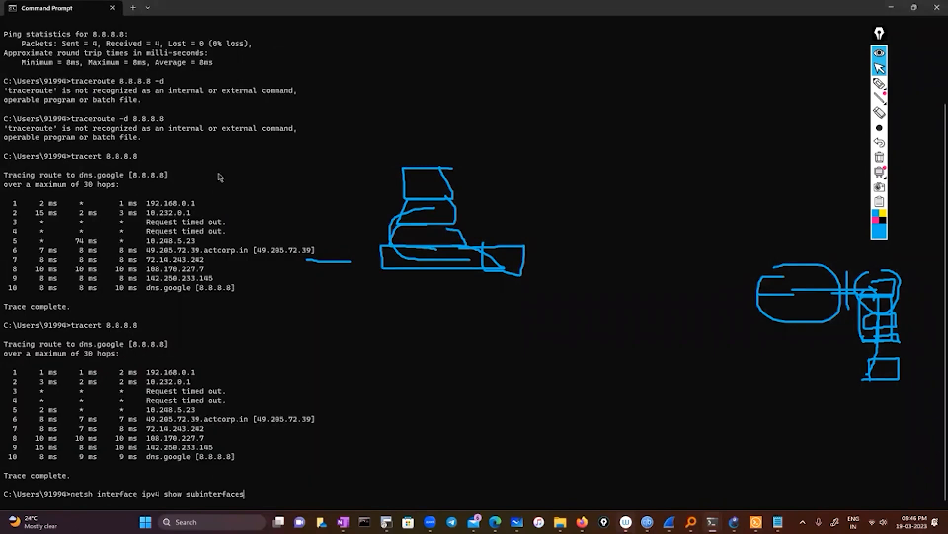
{"action": "key", "text": "Return"}
Step: Examine the Wi-Fi interface's MTU, bytes in and bytes out in the subinterfaces table
{"action": "left_click_drag", "start_coordinate": [28, 411], "coordinate": [343, 409]}
{"action": "left_click", "coordinate": [3, 426]}
{"action": "left_click_drag", "start_coordinate": [22, 418], "coordinate": [326, 423]}
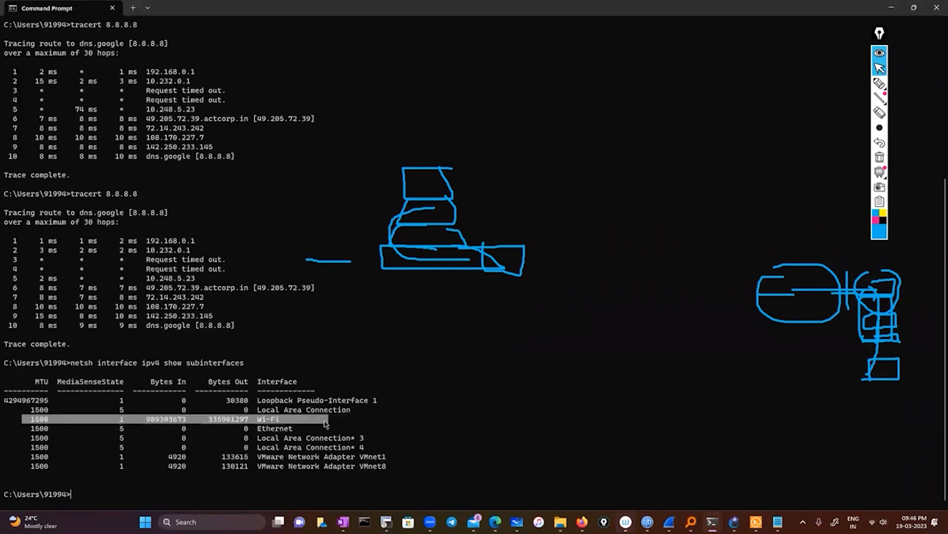
{"action": "left_click", "coordinate": [226, 423]}
{"action": "double_click", "coordinate": [158, 381]}
{"action": "left_click_drag", "start_coordinate": [147, 410], "coordinate": [221, 423]}
{"action": "left_click", "coordinate": [220, 422]}
{"action": "left_click_drag", "start_coordinate": [27, 419], "coordinate": [283, 424]}
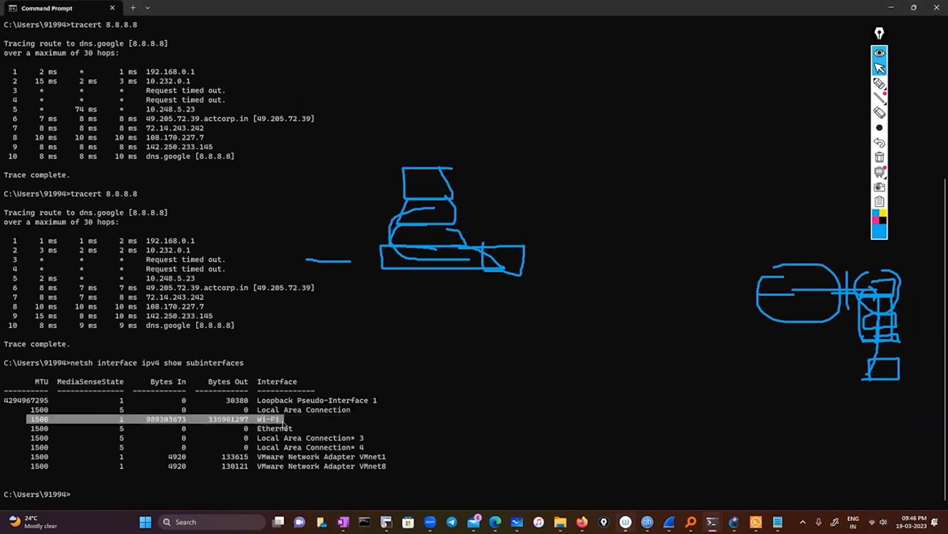
{"action": "left_click", "coordinate": [109, 384]}
Step: Try to run the recalled route trace with a size option as "tracert 8.8.8.8 -l 1500"
{"action": "key", "text": "Up"}
{"action": "key", "text": "Up"}
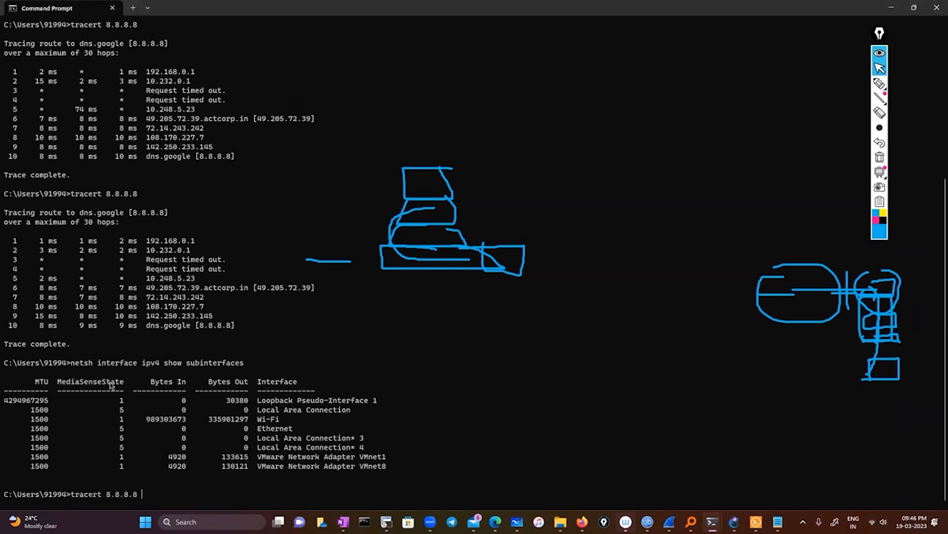
{"action": "type", "text": "-l 1500"}
{"action": "key", "text": "Return"}
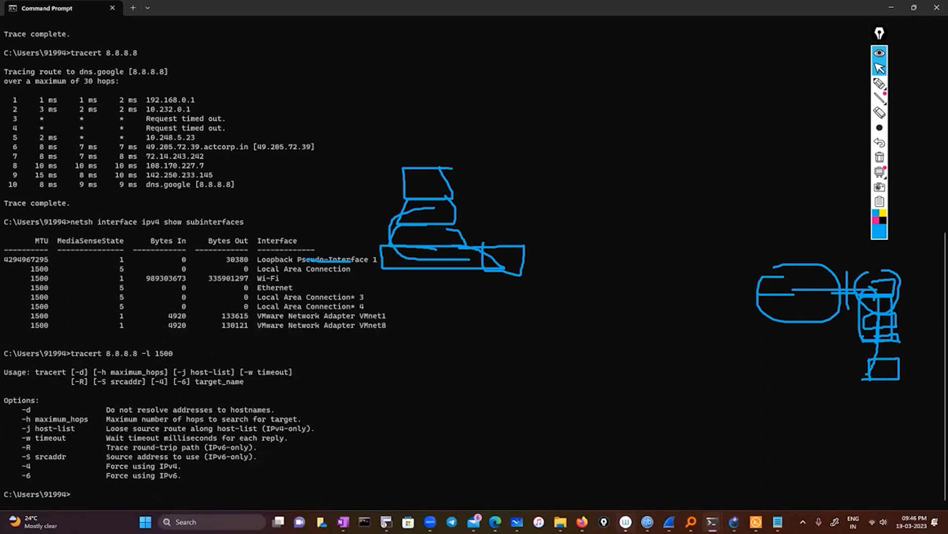
Step: Clear all on-screen drawings, and switch to OneNote to show the Ethernet II framing notes on the Layer 2 page
{"action": "left_click", "coordinate": [880, 158]}
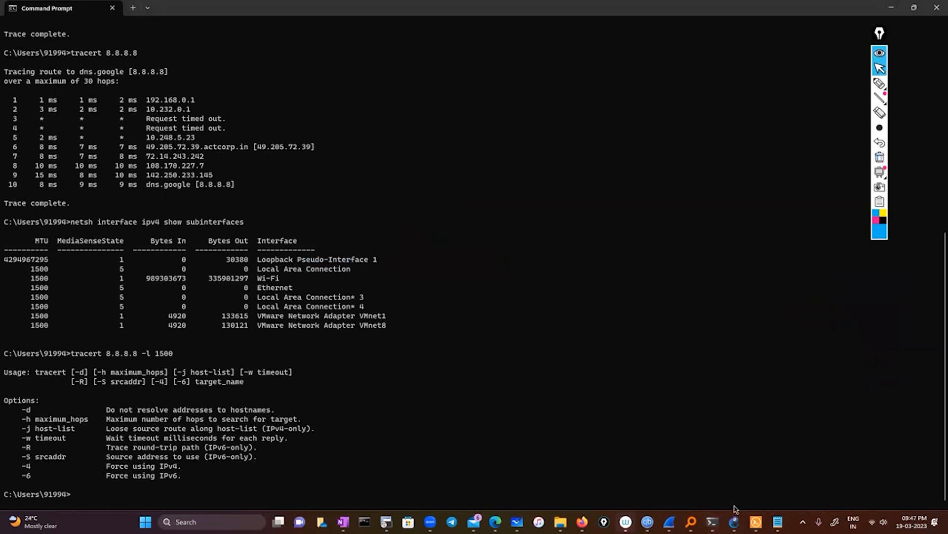
{"action": "left_click", "coordinate": [344, 521]}
{"action": "left_click_drag", "start_coordinate": [540, 505], "coordinate": [735, 505]}
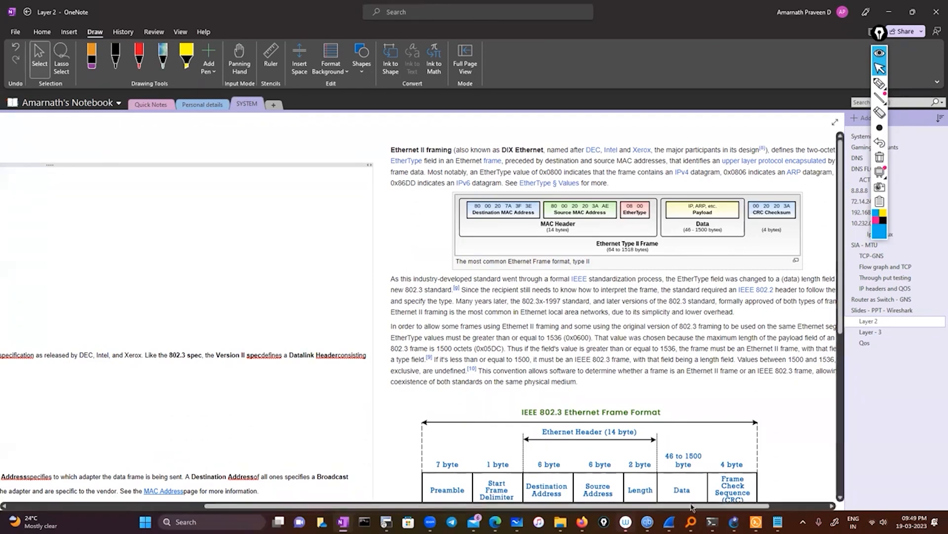
Step: Bring up the ESW1 console in Solar-PuTTY and rerun "show ip traffic | include fragmen" twice
{"action": "left_click", "coordinate": [712, 522]}
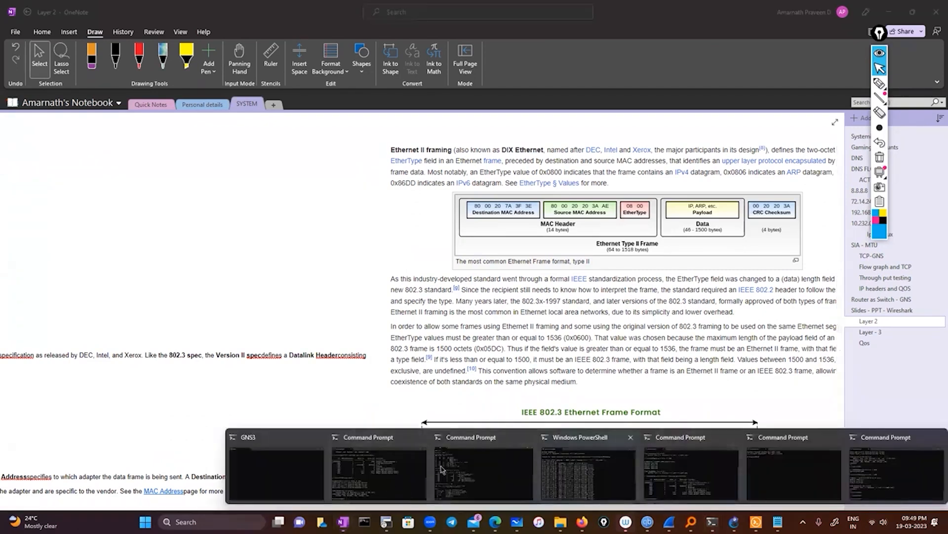
{"action": "left_click", "coordinate": [402, 483]}
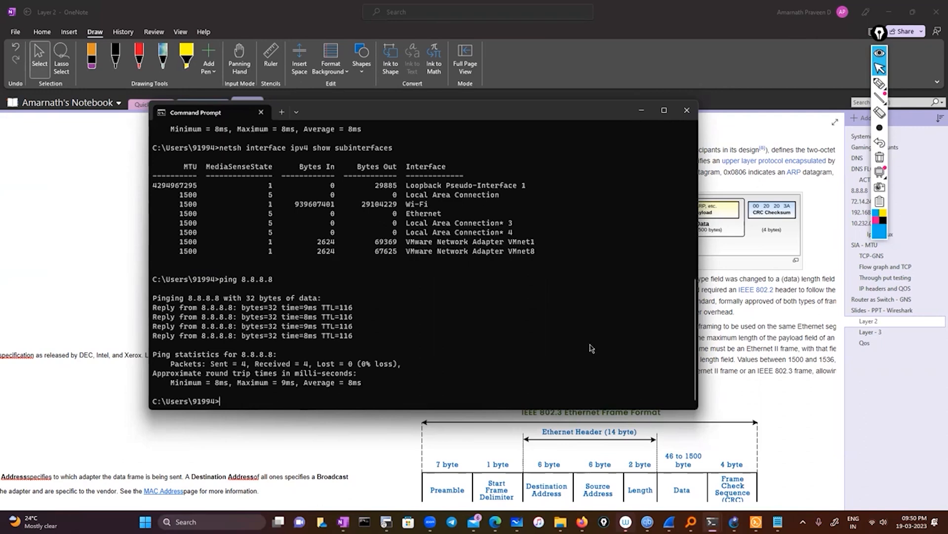
{"action": "left_click", "coordinate": [734, 522]}
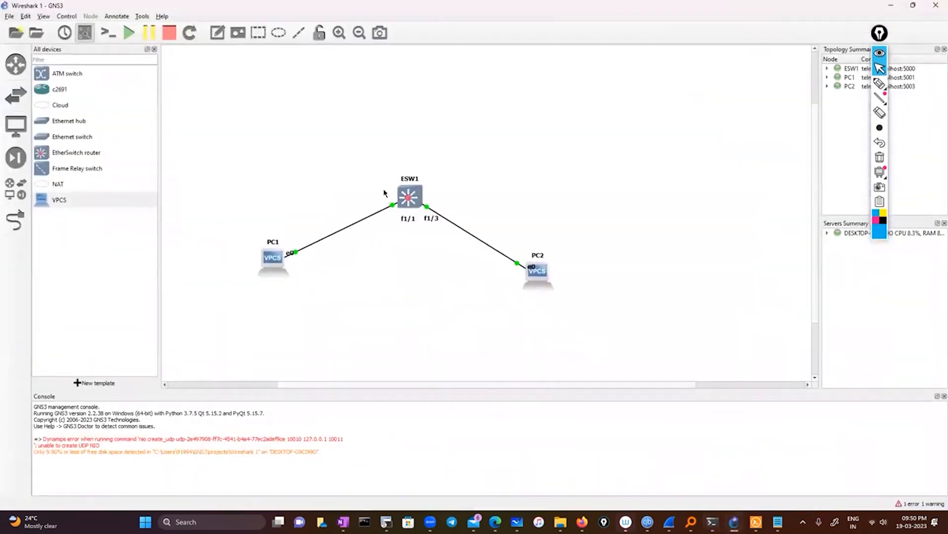
{"action": "key", "text": "alt+Tab"}
{"action": "left_click_drag", "start_coordinate": [561, 347], "coordinate": [884, 400]}
{"action": "left_click", "coordinate": [736, 123]}
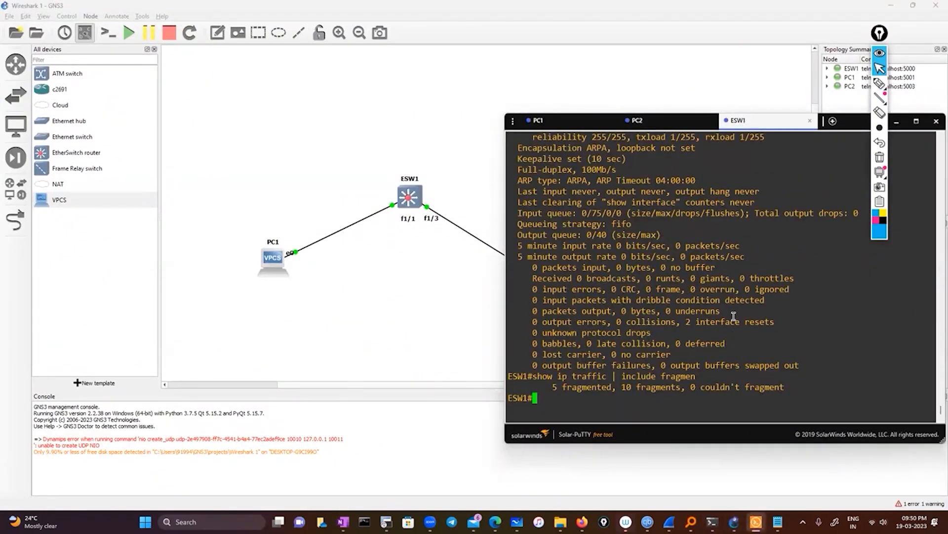
{"action": "key", "text": "Up"}
{"action": "key", "text": "Return"}
{"action": "key", "text": "Up"}
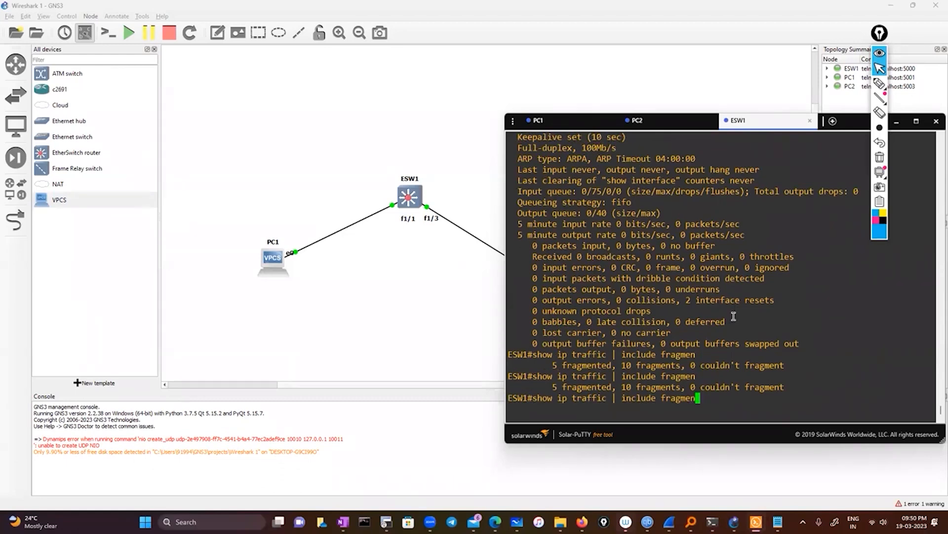
{"action": "key", "text": "Return"}
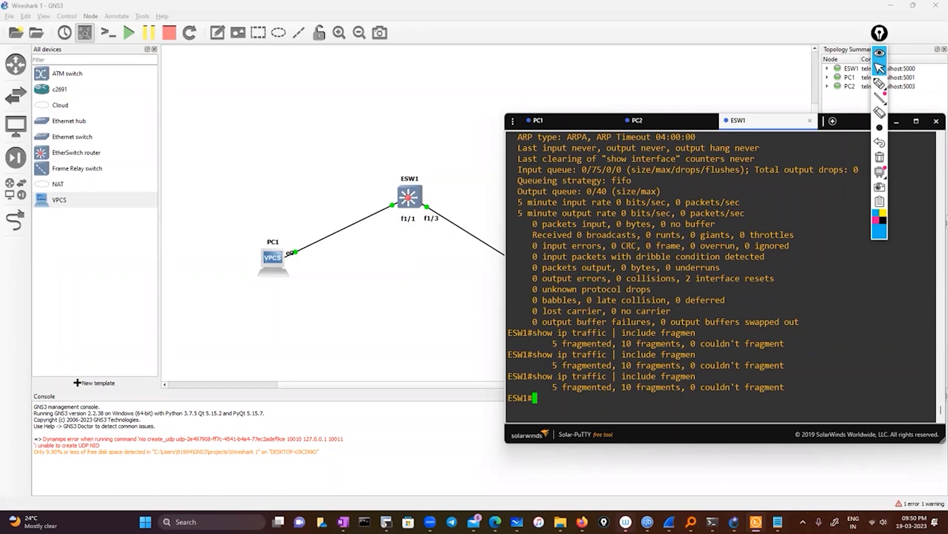
Step: Return to the Layer 2 page in OneNote and review the Ethernet II and IEEE 802.3 frame formats
{"action": "key", "text": "alt+Tab"}
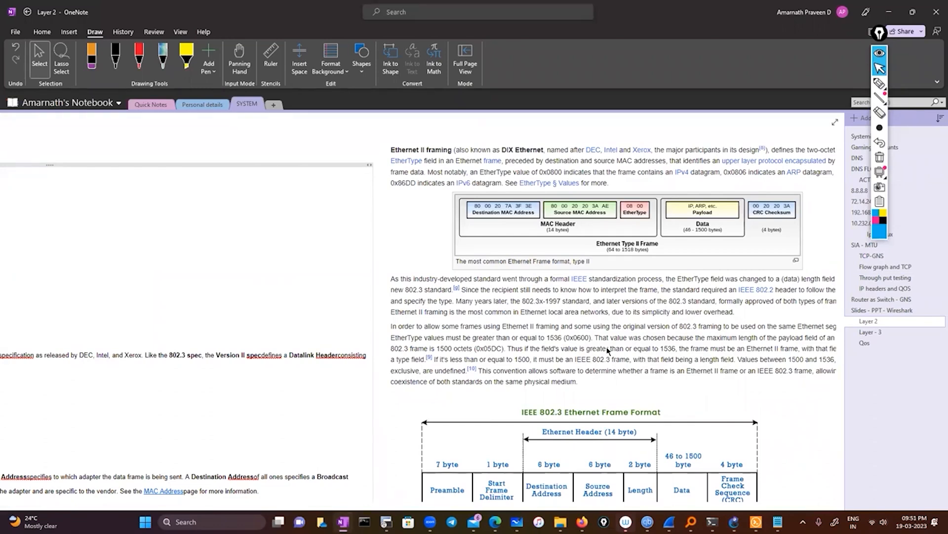
{"action": "scroll", "coordinate": [608, 349], "scroll_direction": "down", "scroll_amount": 5}
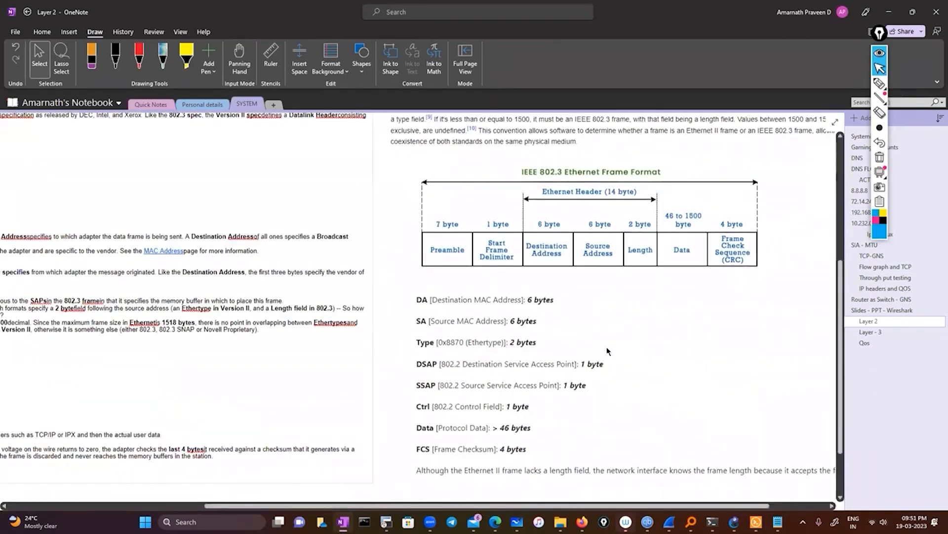
{"action": "scroll", "coordinate": [607, 346], "scroll_direction": "up", "scroll_amount": 5}
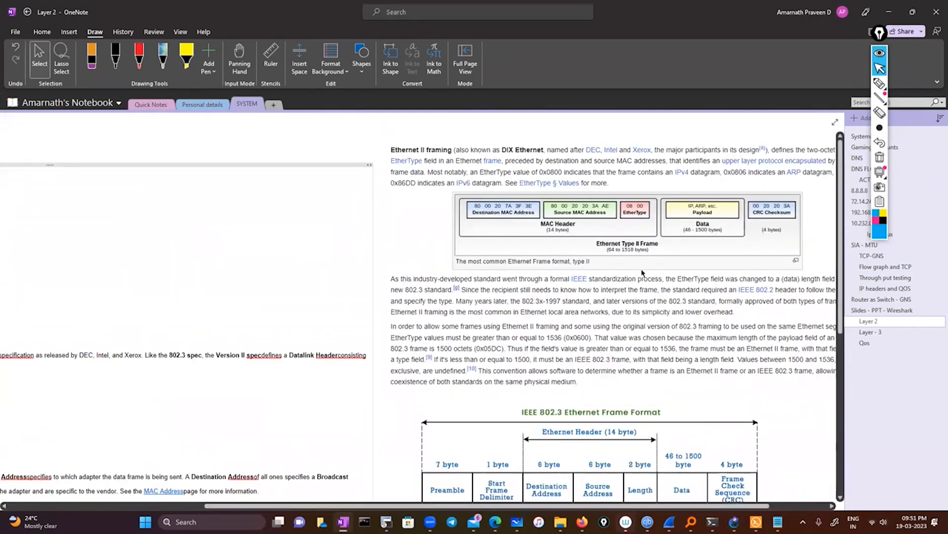